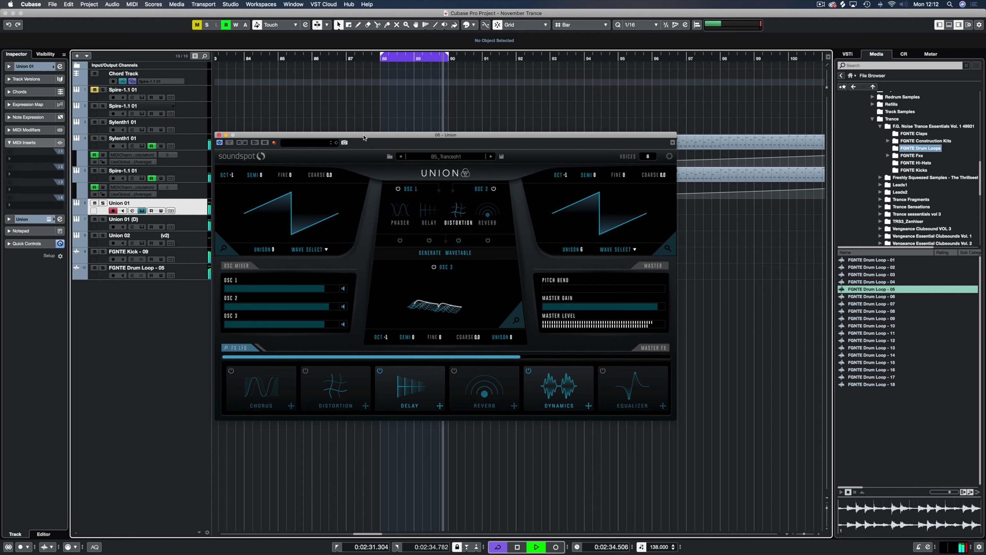
- Solo the Union 01 track and play the looped section with its synth window in view
{"action": "left_click_drag", "start_coordinate": [363, 136], "coordinate": [371, 114]}
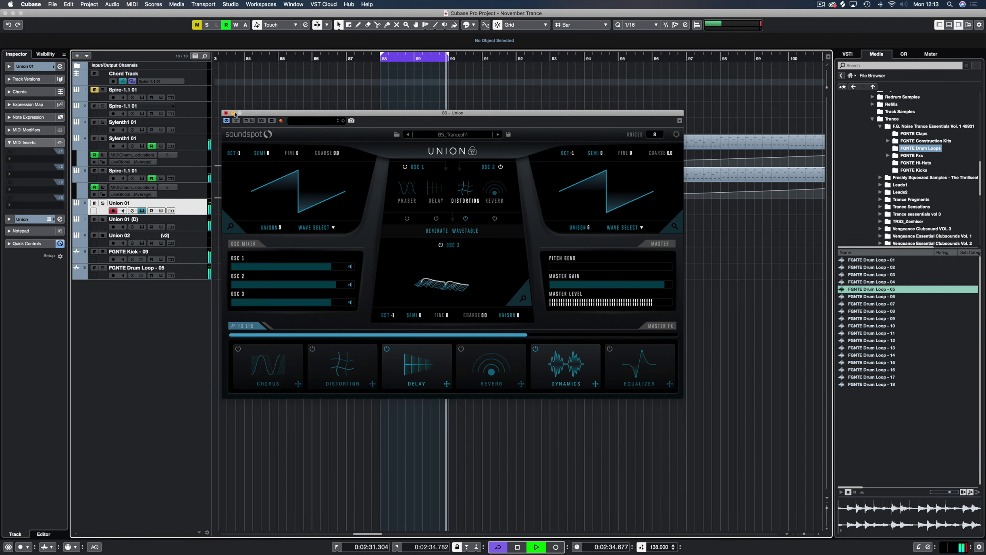
{"action": "left_click_drag", "start_coordinate": [260, 113], "coordinate": [271, 238]}
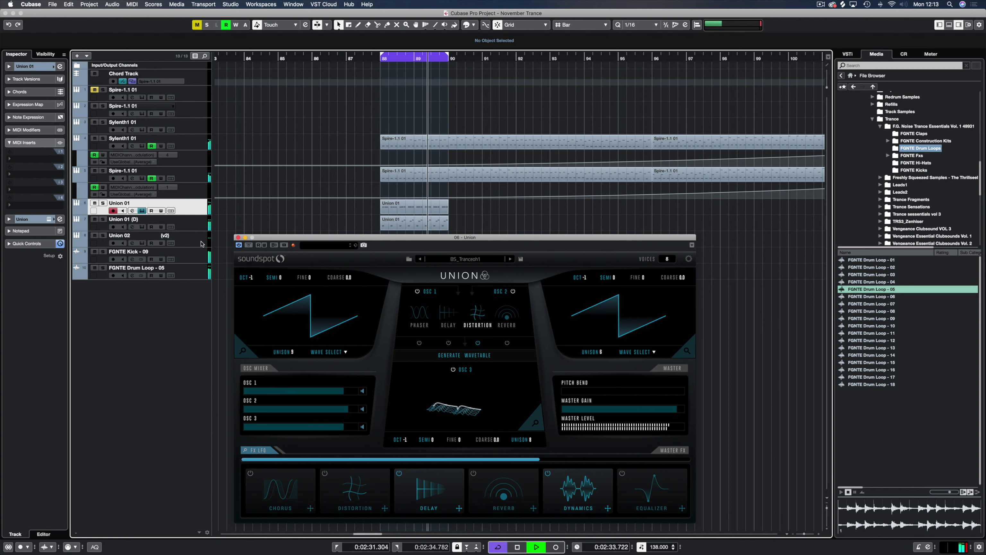
{"action": "key", "text": "space"}
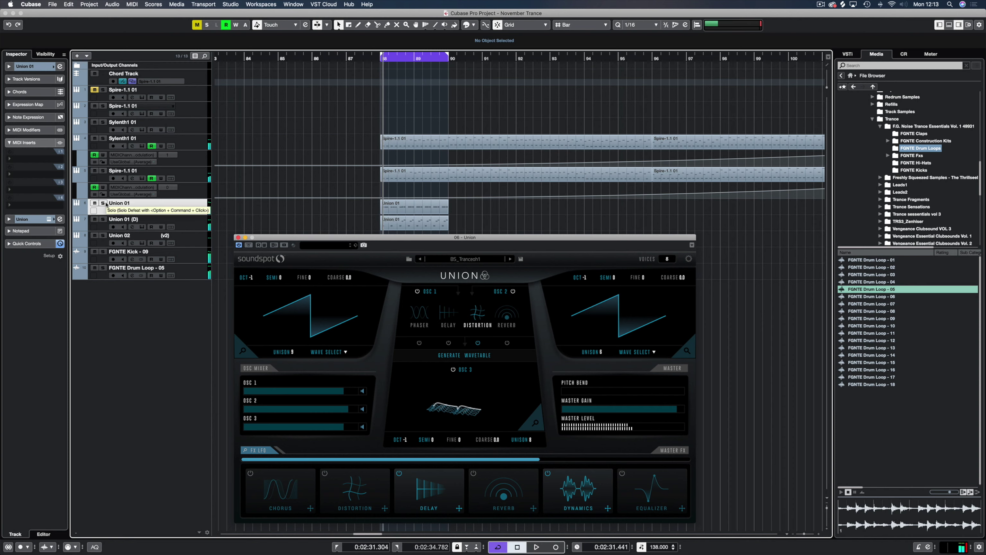
{"action": "left_click", "coordinate": [104, 203]}
{"action": "key", "text": "space"}
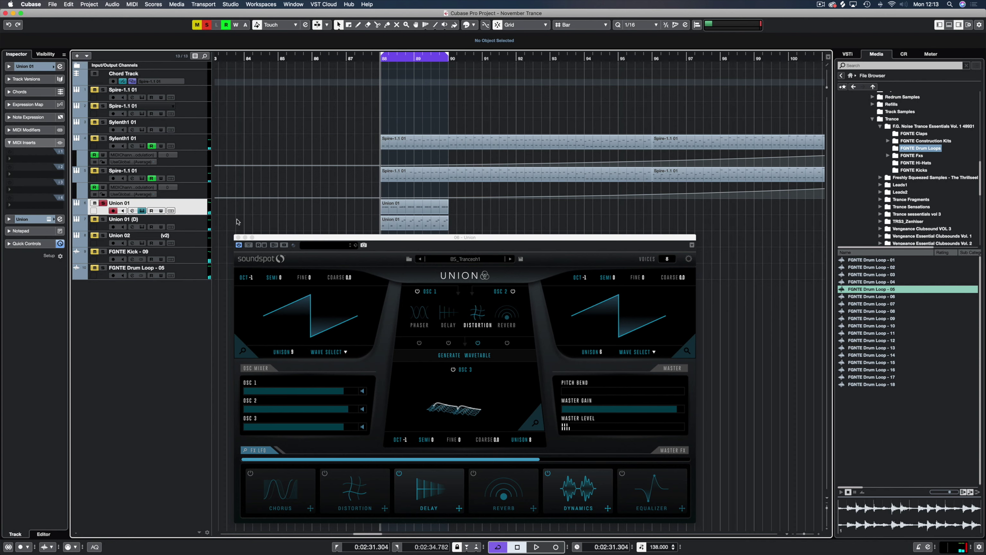
{"action": "left_click_drag", "start_coordinate": [292, 238], "coordinate": [274, 134]}
{"action": "key", "text": "space"}
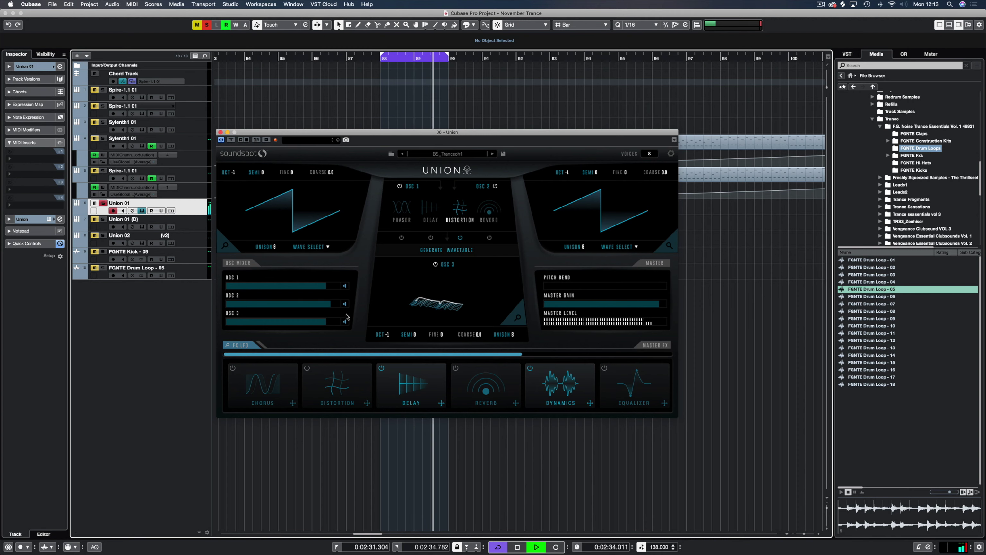
- Mute OSC 1 and OSC 2 in the oscillator mixer and play OSC 3 on its own
{"action": "key", "text": "space"}
{"action": "left_click", "coordinate": [345, 304]}
{"action": "left_click", "coordinate": [345, 286]}
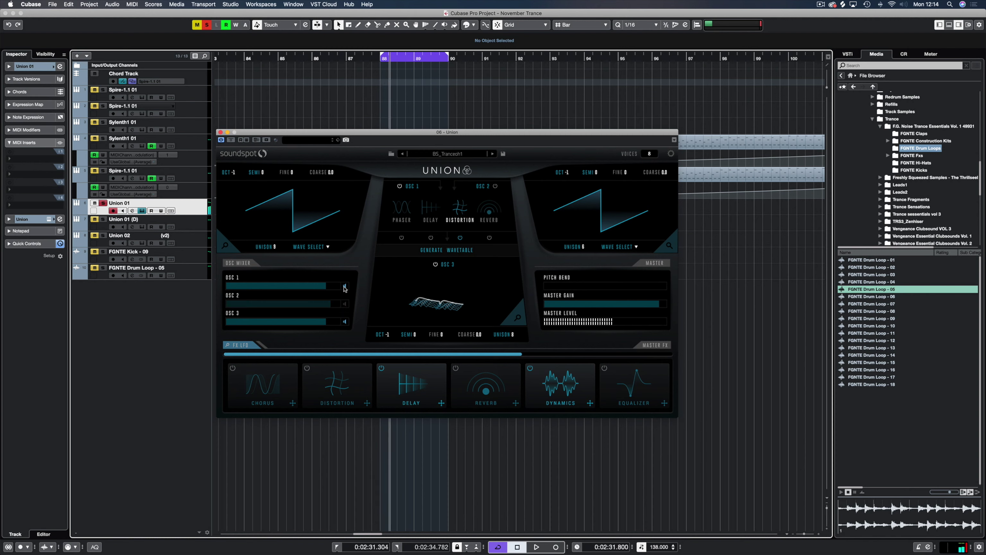
{"action": "key", "text": "space"}
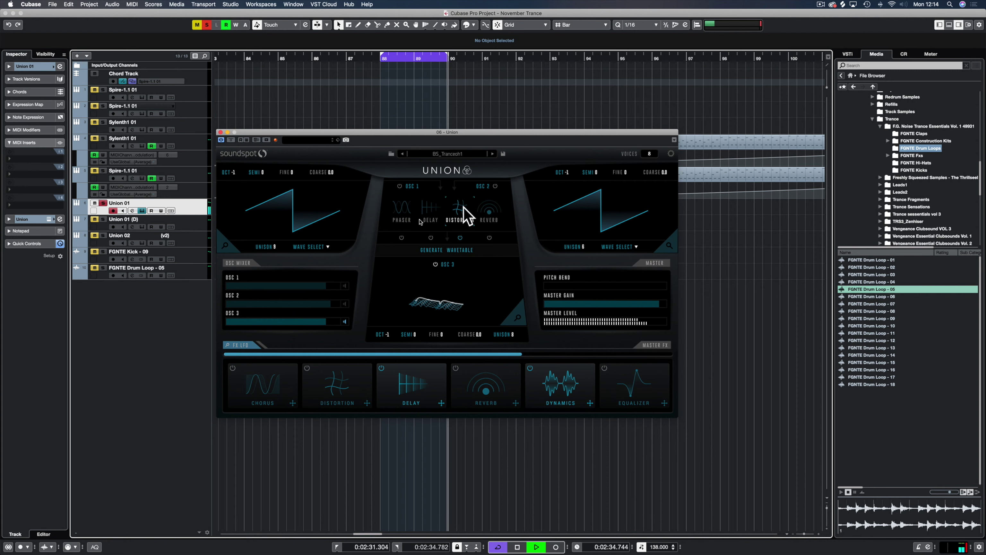
- Turn all three oscillators back on in the oscillator mixer and stop playback
{"action": "left_click", "coordinate": [344, 322]}
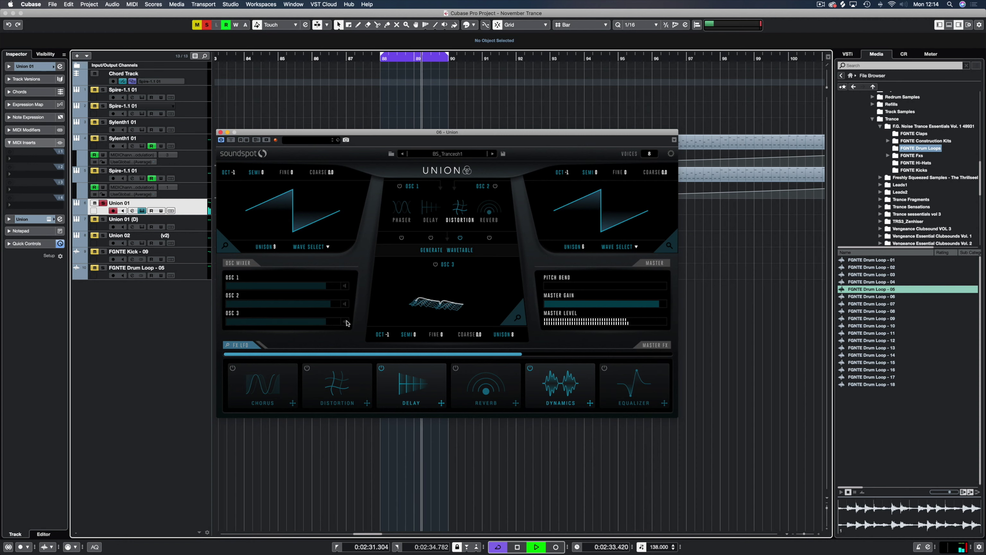
{"action": "left_click", "coordinate": [345, 322]}
{"action": "left_click", "coordinate": [344, 303]}
{"action": "left_click", "coordinate": [345, 286]}
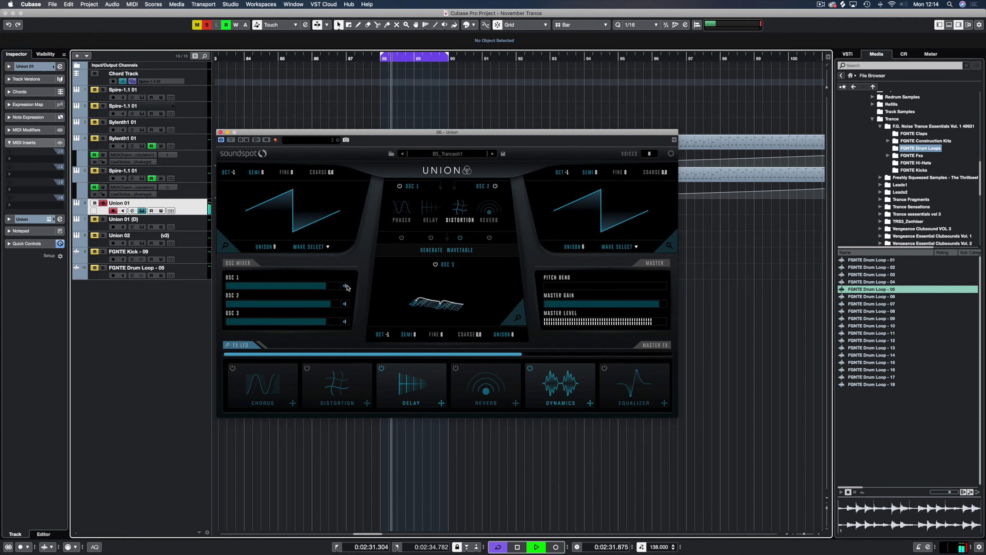
{"action": "key", "text": "space"}
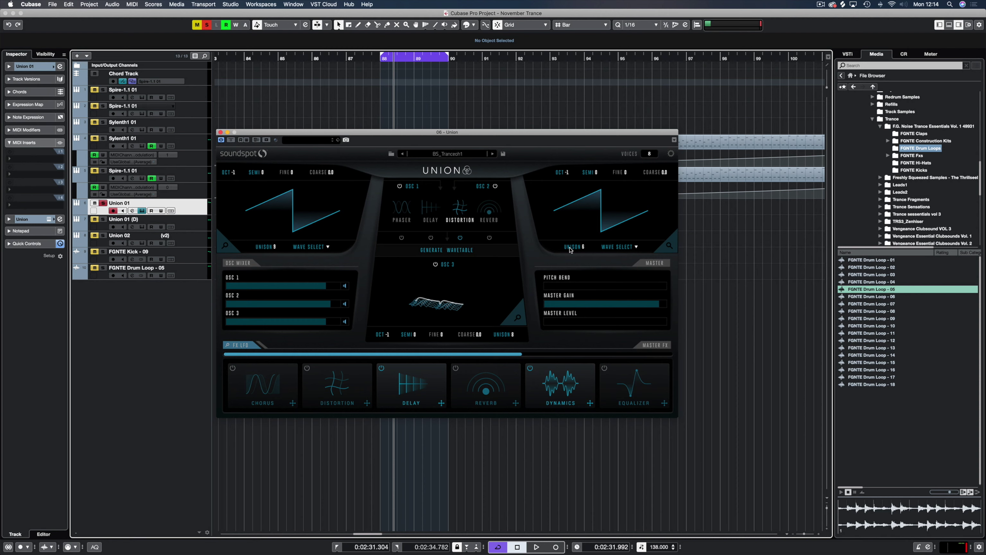
- Look through the available waveforms for oscillators 1 and 2, keeping both on Saw
{"action": "left_click", "coordinate": [317, 248]}
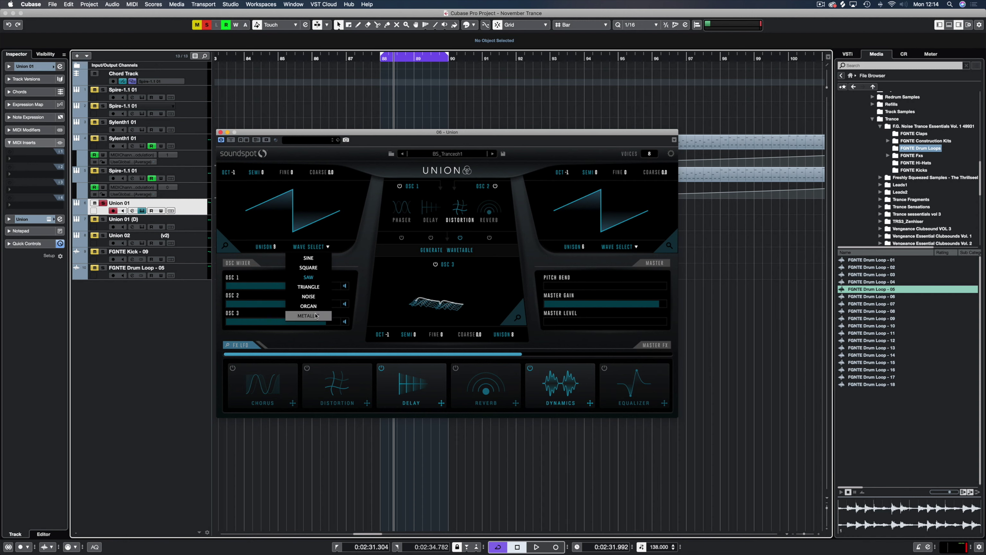
{"action": "left_click", "coordinate": [365, 247]}
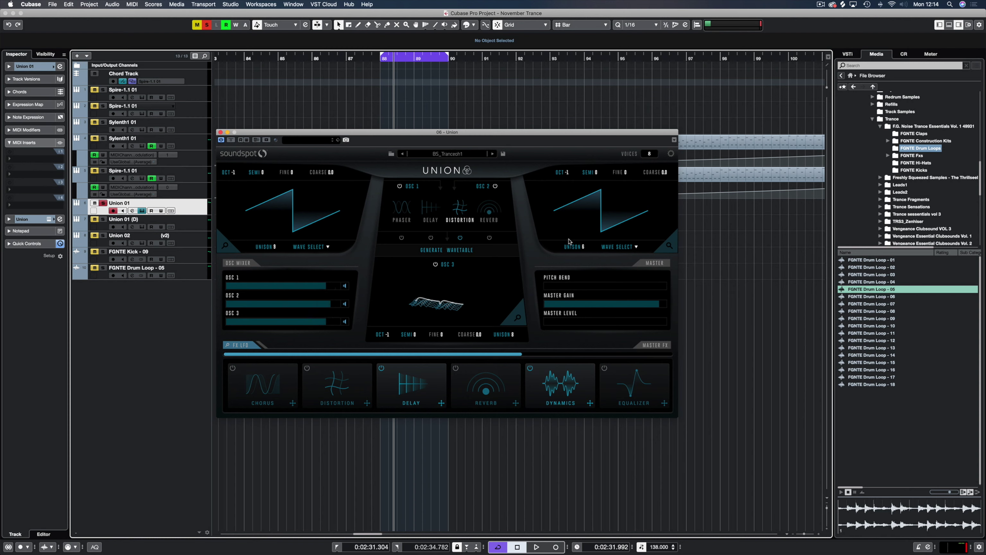
{"action": "left_click", "coordinate": [609, 246]}
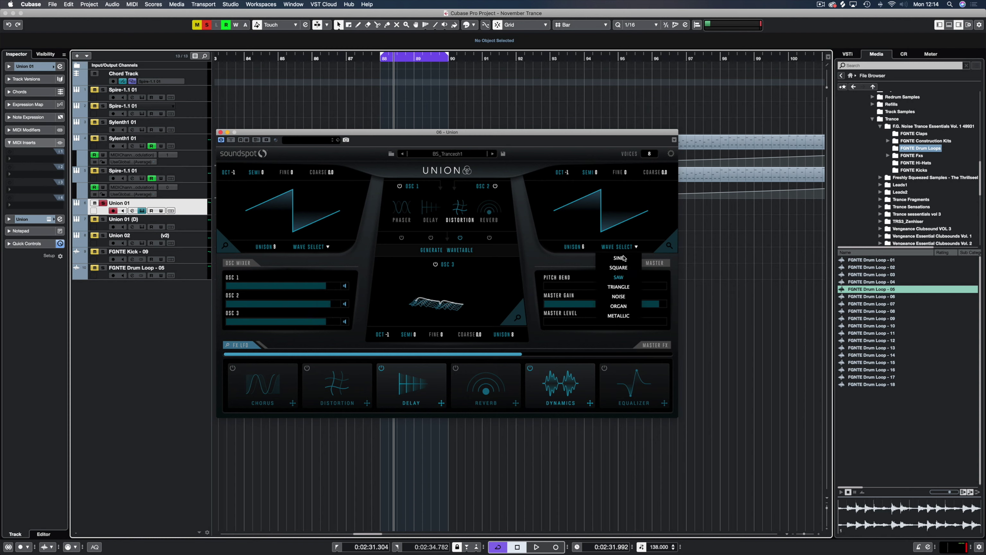
{"action": "left_click", "coordinate": [542, 258]}
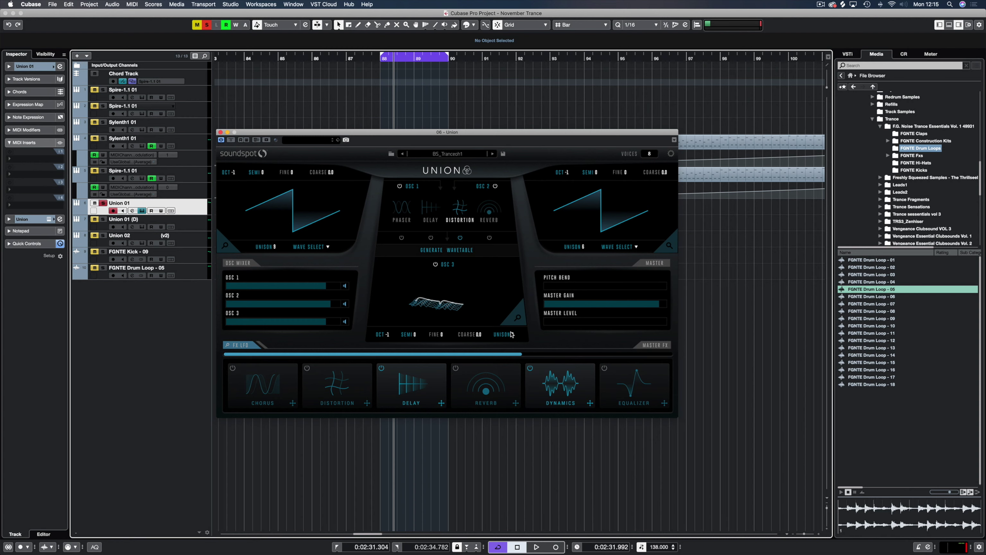
- Open Oscillator 1's detailed settings and examine its ADSR, MOD ADSR and LFO curves
{"action": "left_click", "coordinate": [225, 247]}
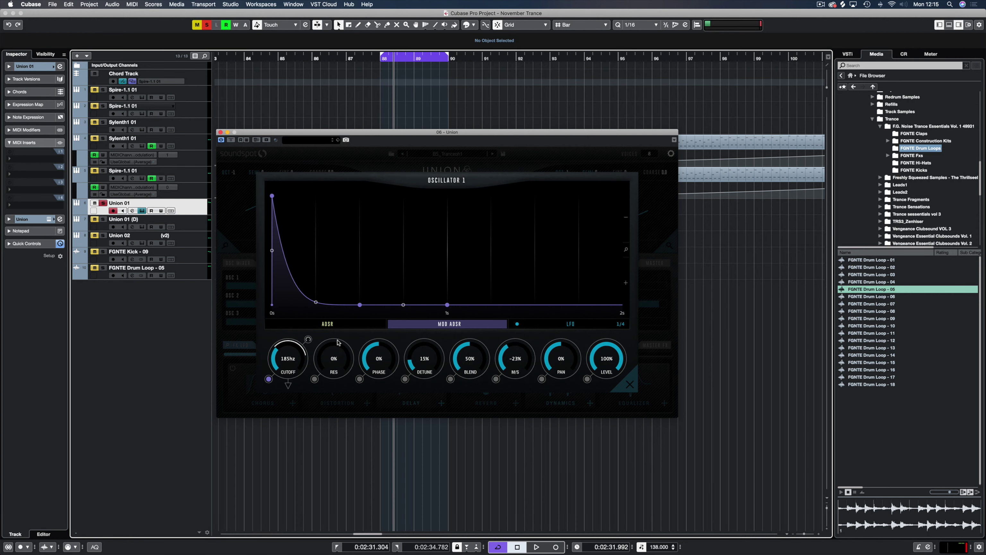
{"action": "left_click", "coordinate": [330, 324]}
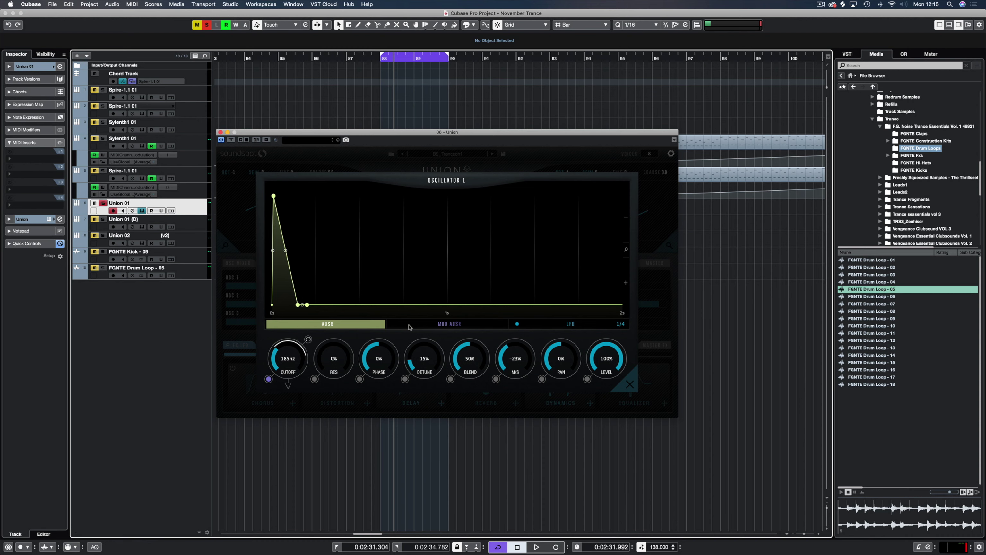
{"action": "left_click", "coordinate": [435, 326]}
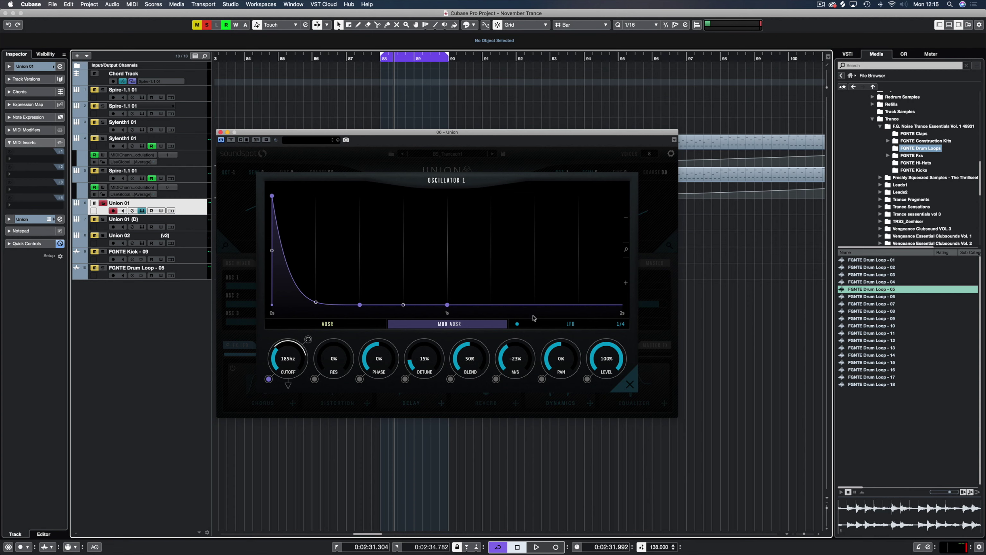
{"action": "left_click", "coordinate": [543, 325]}
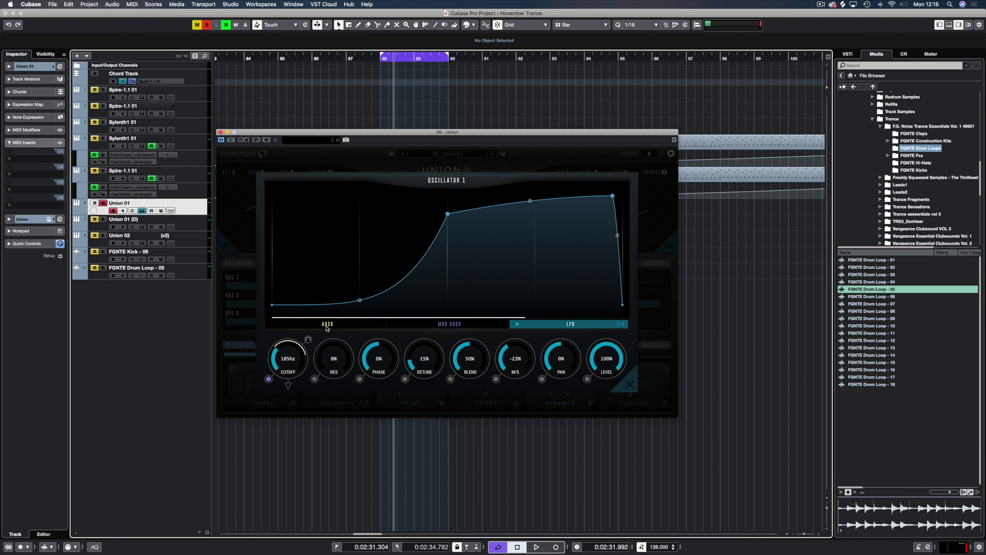
- Review Oscillator 1's MOD ADSR and LFO pages and remove the modulation assigned to Detune
{"action": "left_click", "coordinate": [379, 324]}
{"action": "left_click", "coordinate": [423, 325]}
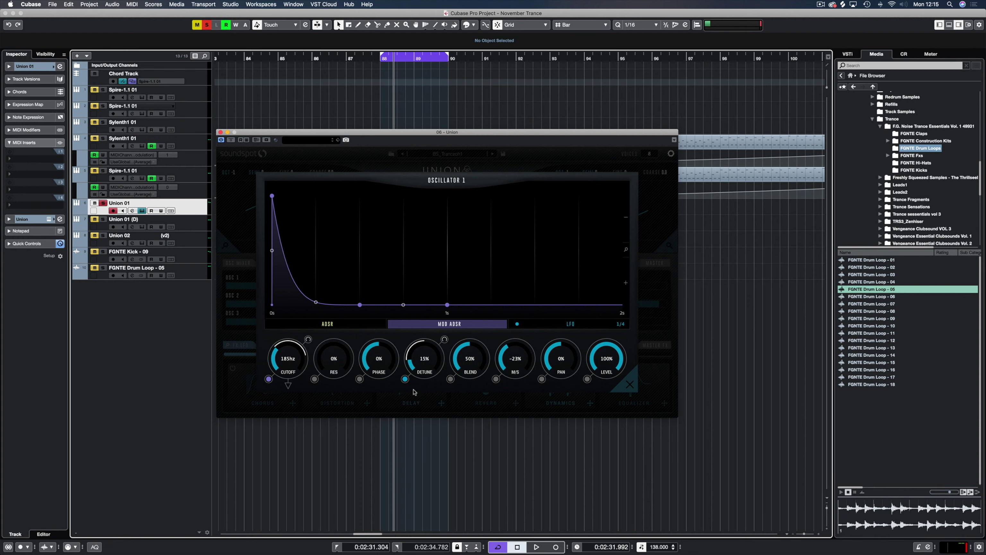
{"action": "left_click", "coordinate": [556, 323]}
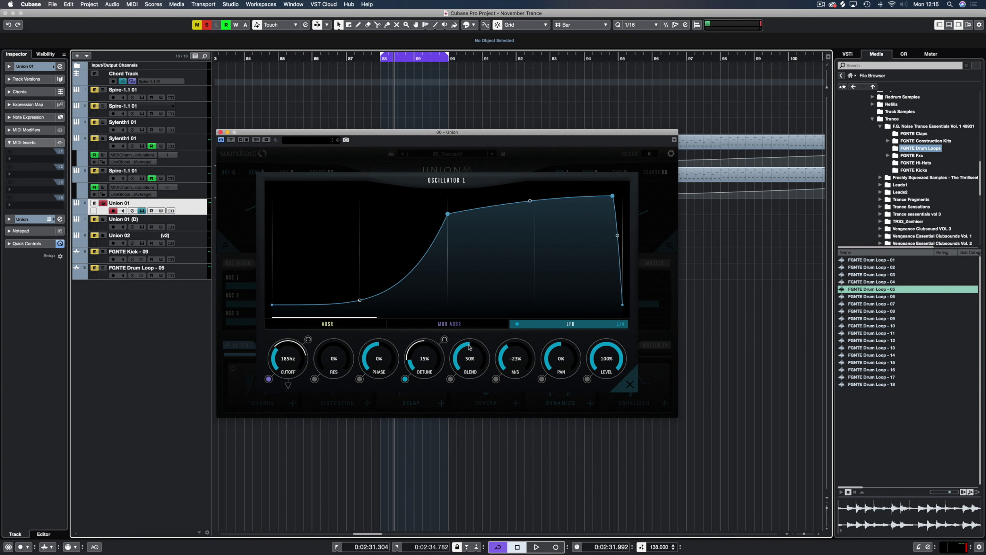
{"action": "left_click", "coordinate": [405, 380]}
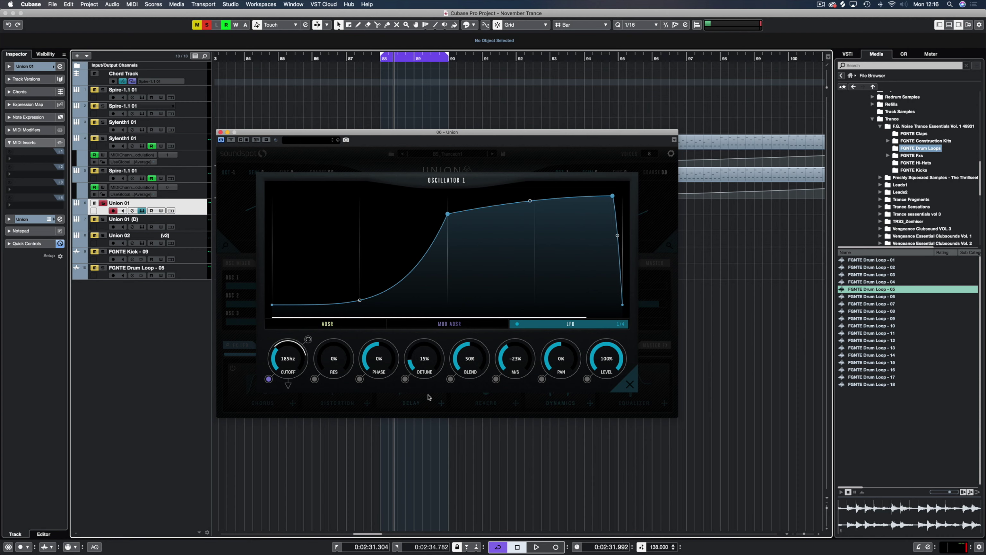
- Compare Oscillator 1's amplitude ADSR with its MOD ADSR and LFO shapes once more
{"action": "left_click", "coordinate": [345, 324]}
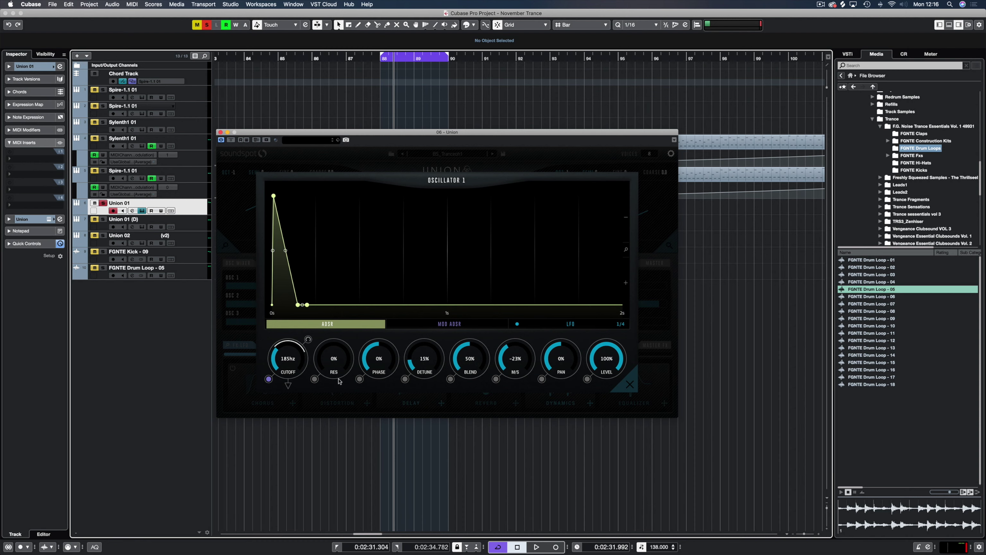
{"action": "left_click", "coordinate": [478, 326]}
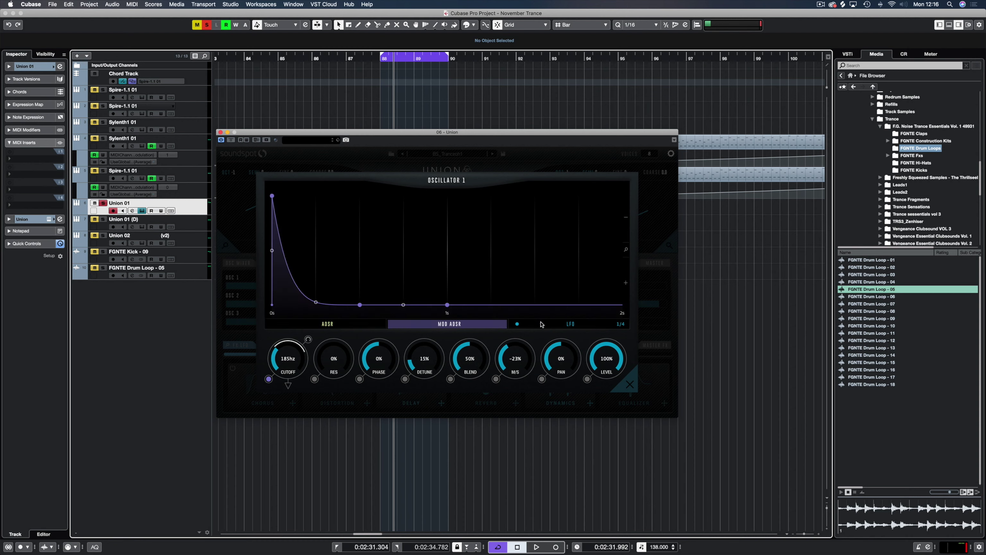
{"action": "left_click", "coordinate": [559, 326]}
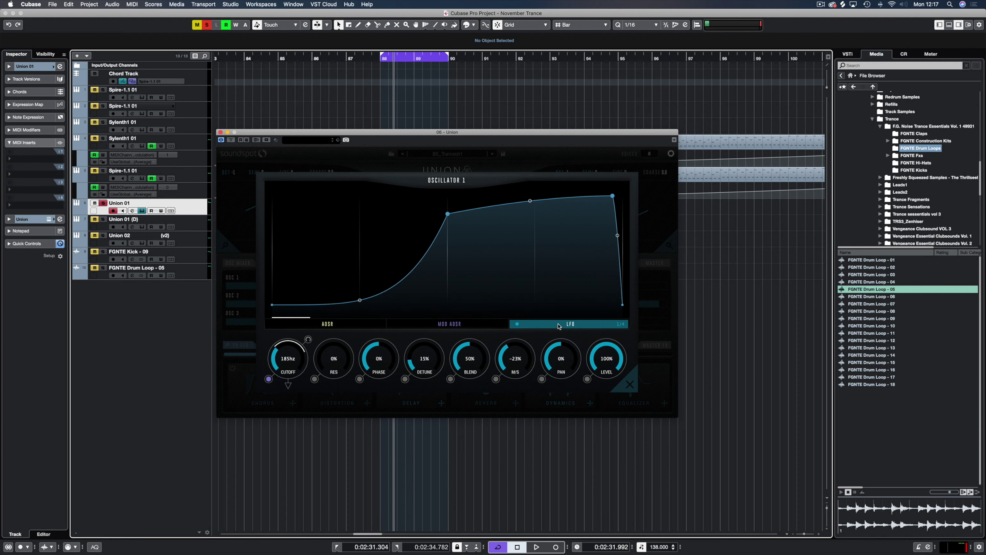
{"action": "left_click", "coordinate": [465, 325]}
{"action": "left_click", "coordinate": [547, 326]}
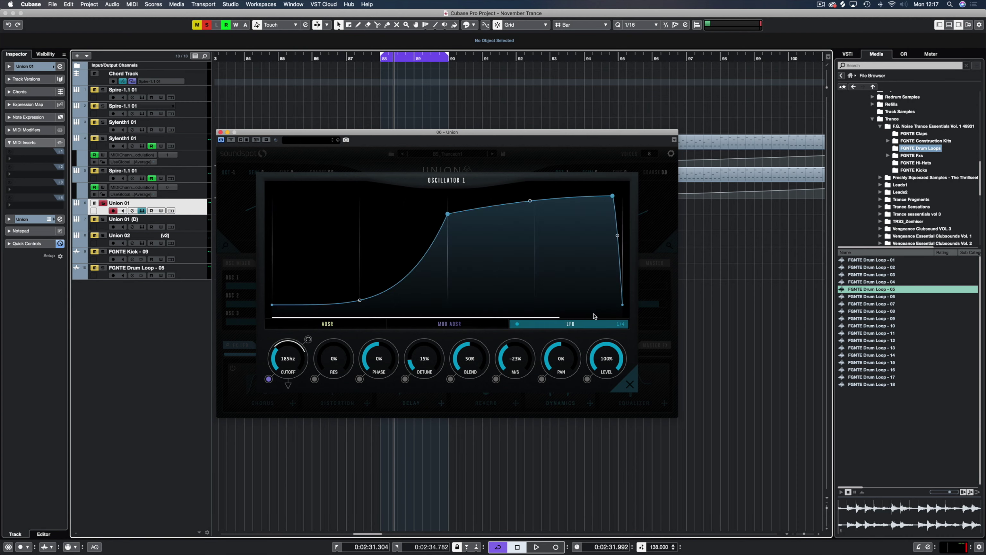
- Check the LFO rate options for Oscillator 1, keeping 1/4, and close its detailed settings
{"action": "left_click", "coordinate": [621, 325]}
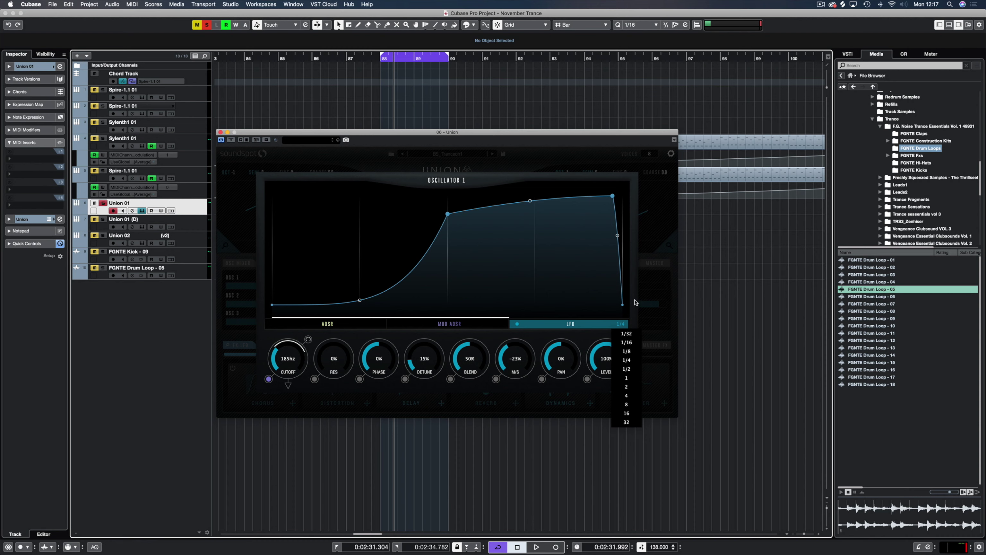
{"action": "left_click", "coordinate": [636, 305]}
{"action": "left_click", "coordinate": [621, 324]}
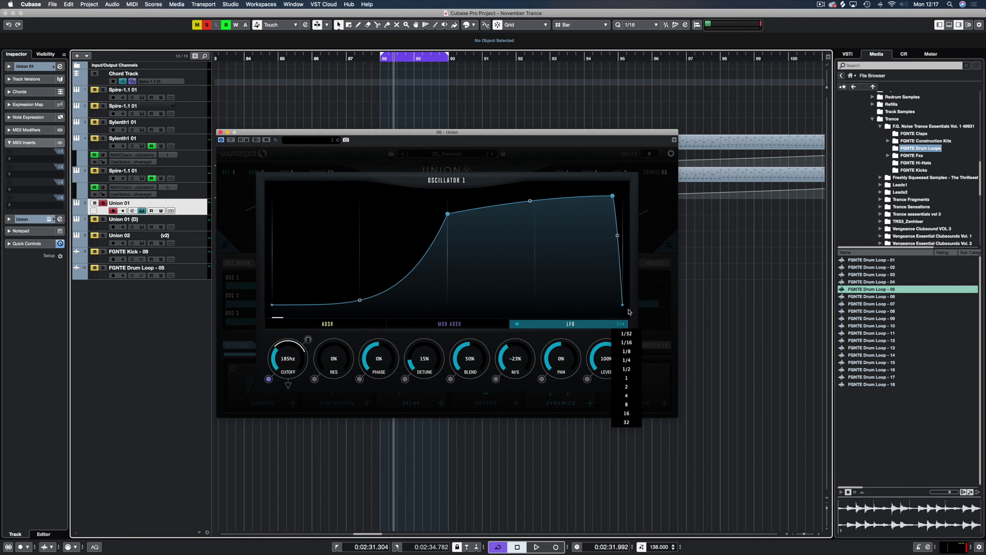
{"action": "left_click", "coordinate": [633, 288]}
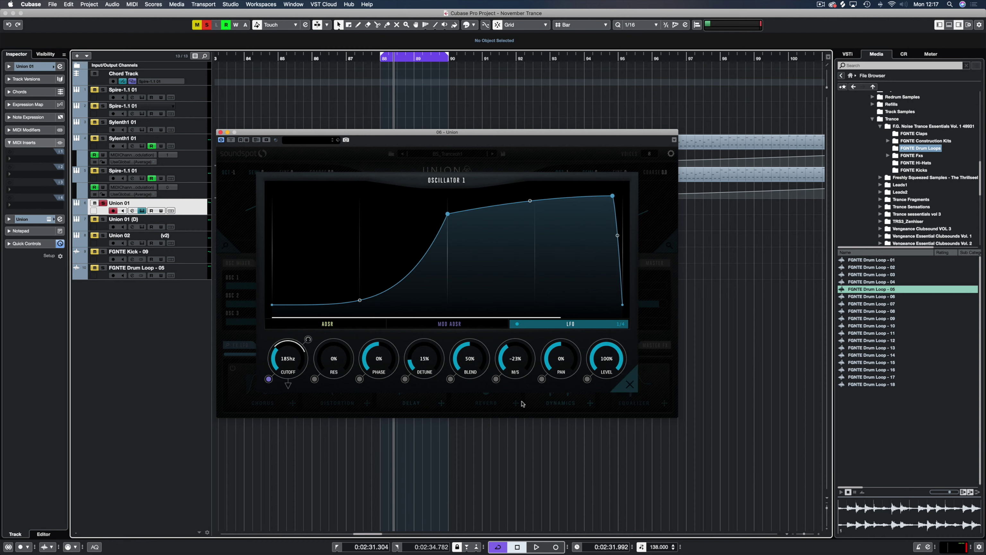
{"action": "left_click", "coordinate": [634, 375]}
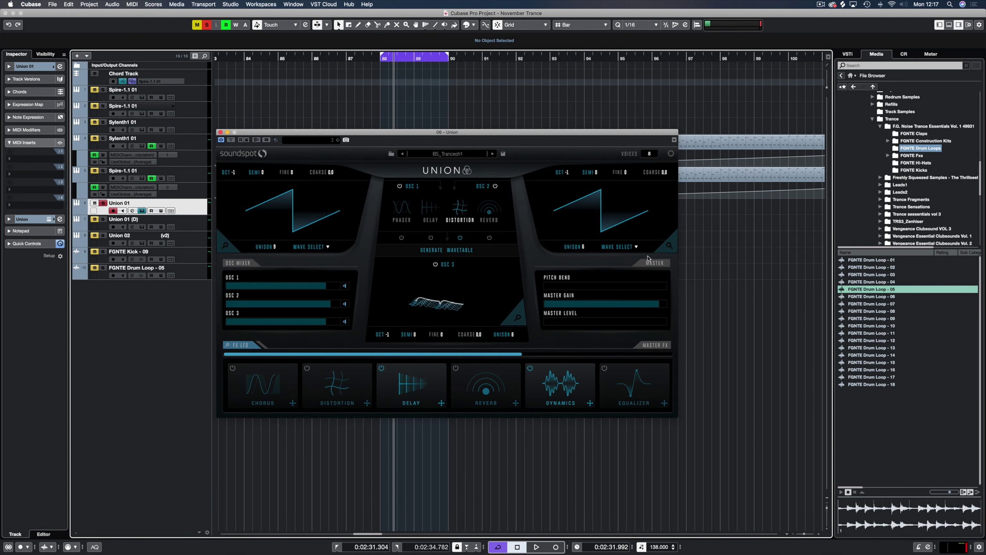
- Inspect Oscillator 2's modulation envelope and knob settings in its detailed view, and close it
{"action": "left_click", "coordinate": [667, 247]}
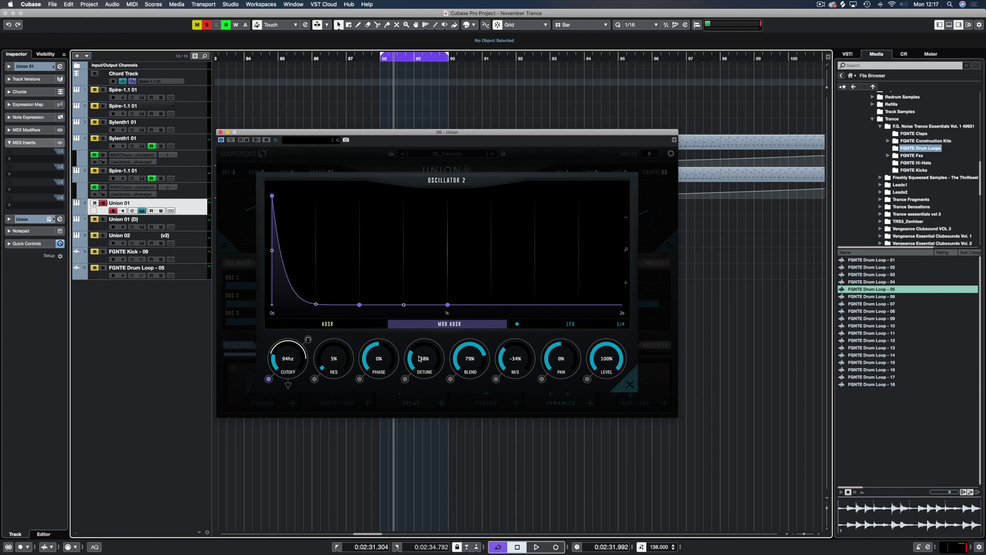
{"action": "left_click", "coordinate": [629, 388]}
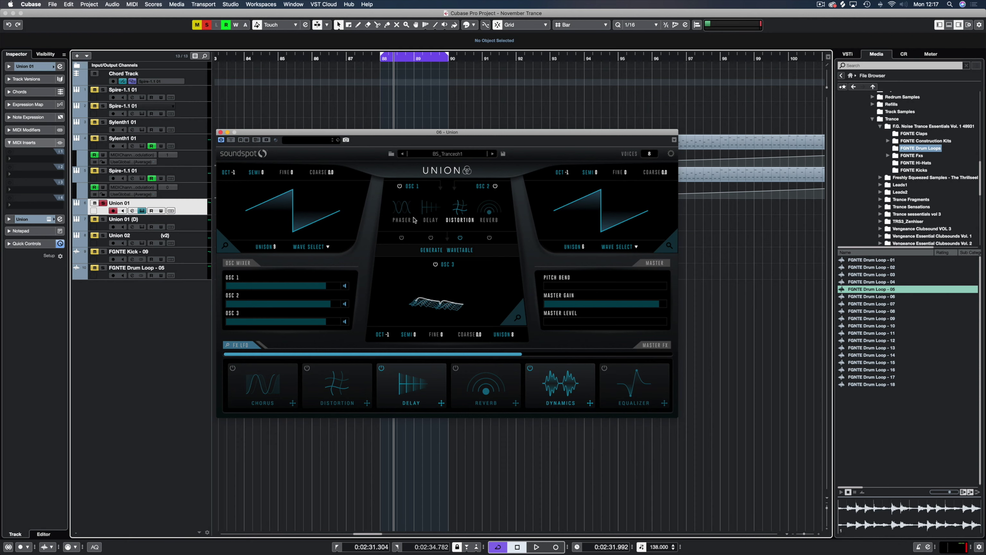
- Inspect the Distortion settings shared by Oscillators 1 and 2, including the available distortion styles, and close them
{"action": "left_click", "coordinate": [447, 221]}
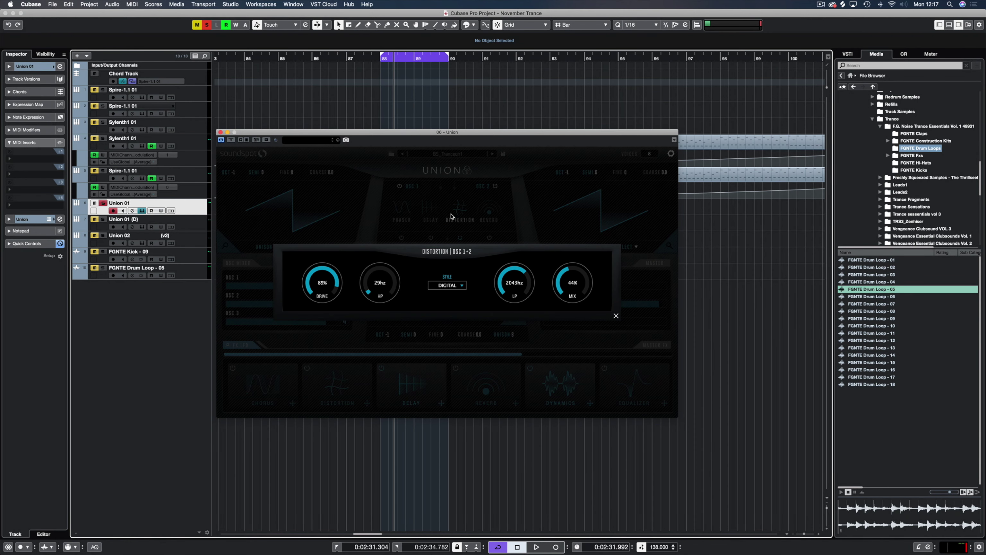
{"action": "left_click", "coordinate": [473, 217]}
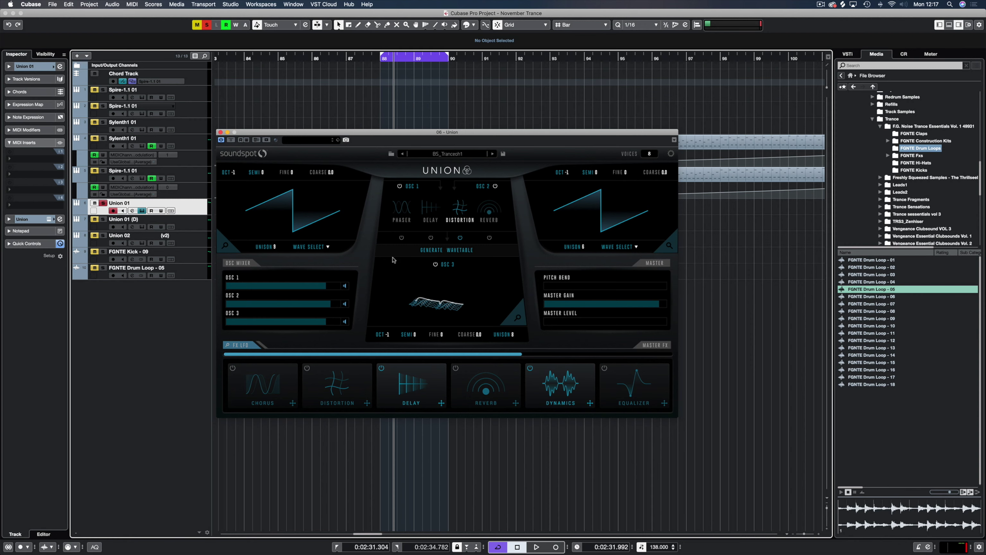
{"action": "left_click", "coordinate": [460, 214]}
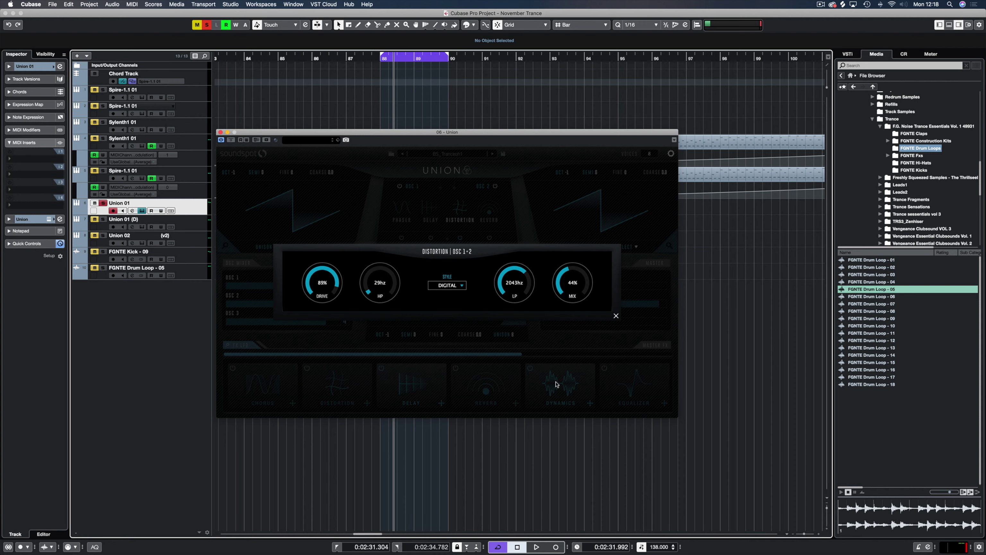
{"action": "left_click", "coordinate": [458, 290]}
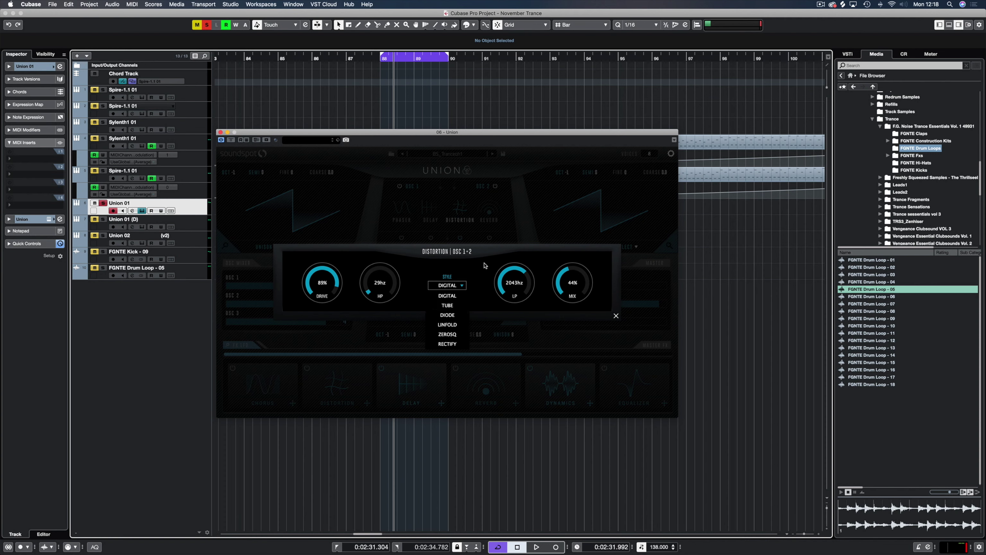
{"action": "left_click", "coordinate": [520, 214]}
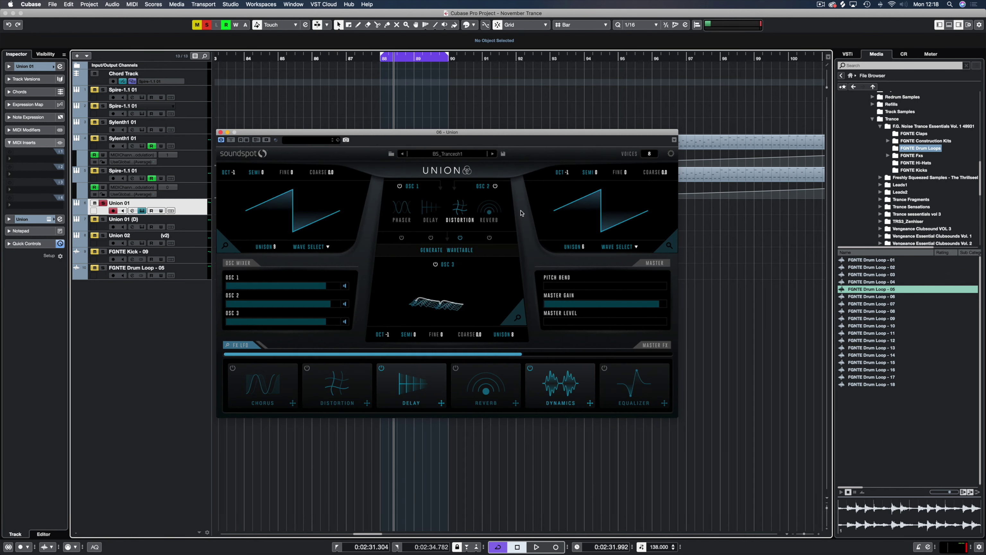
{"action": "left_click", "coordinate": [455, 209]}
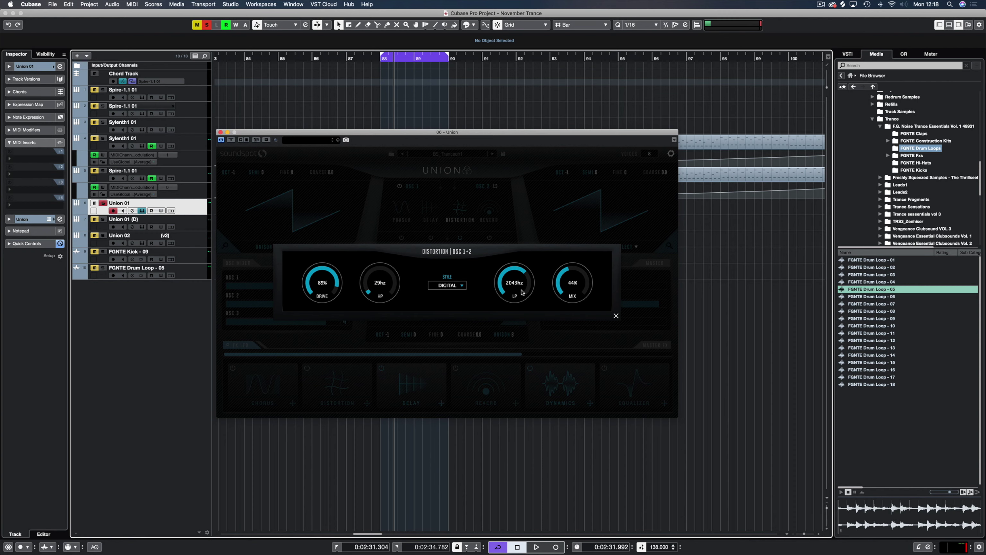
{"action": "left_click", "coordinate": [616, 316]}
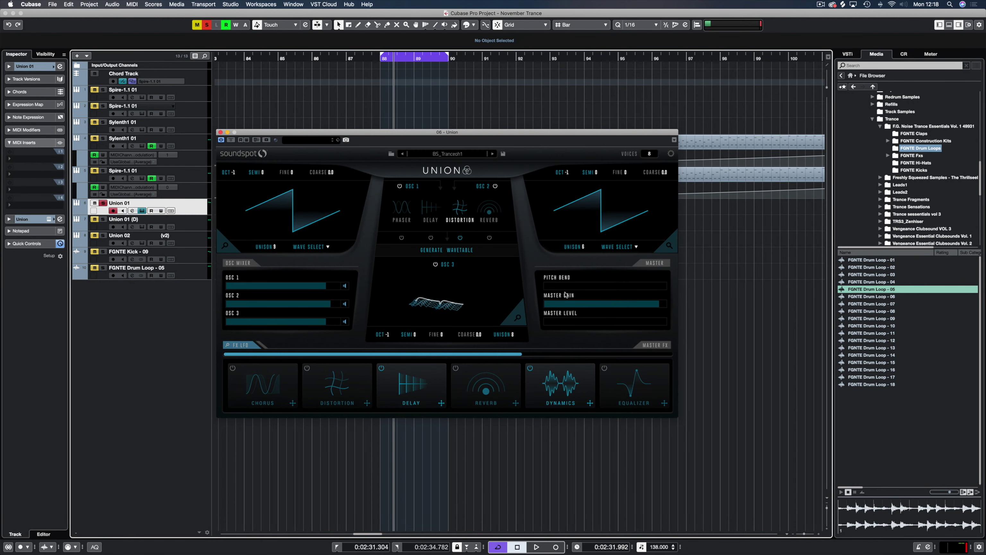
- Check the Reverb settings for Oscillators 1 and 2, and switch that reverb back off
{"action": "left_click", "coordinate": [489, 209]}
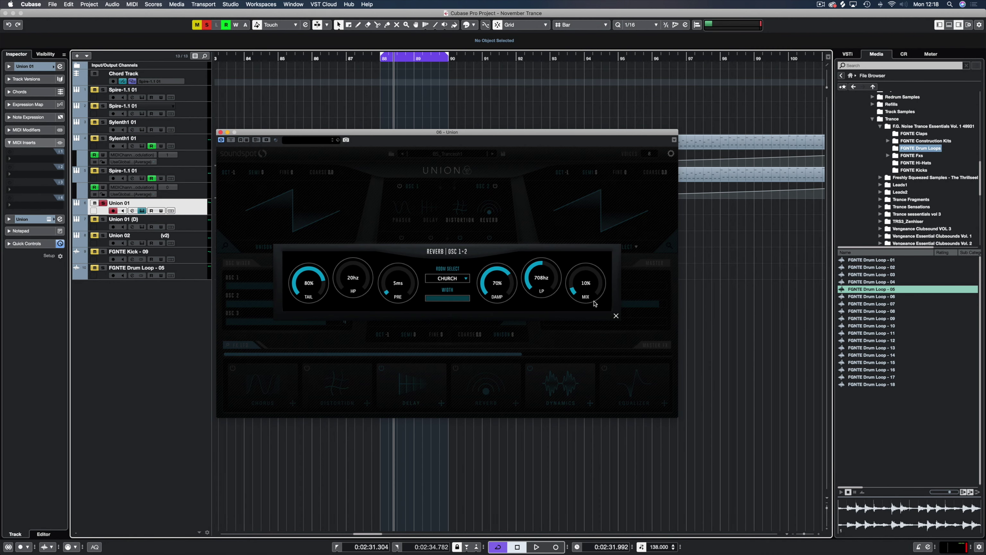
{"action": "left_click", "coordinate": [616, 316]}
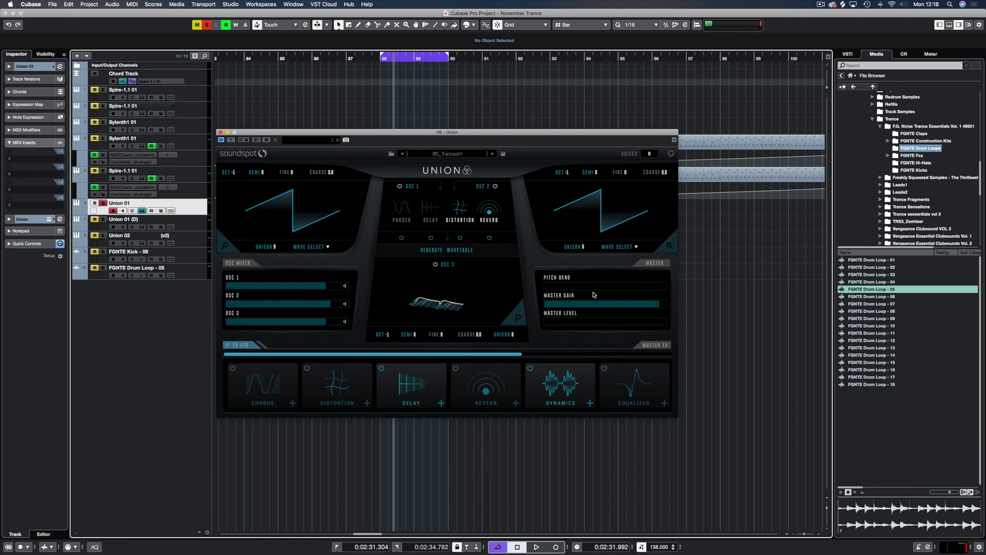
{"action": "left_click", "coordinate": [490, 238]}
- Review Oscillator 3's ADSR, MOD ADSR and LFO shapes, including its LFO rate options
{"action": "left_click", "coordinate": [518, 318]}
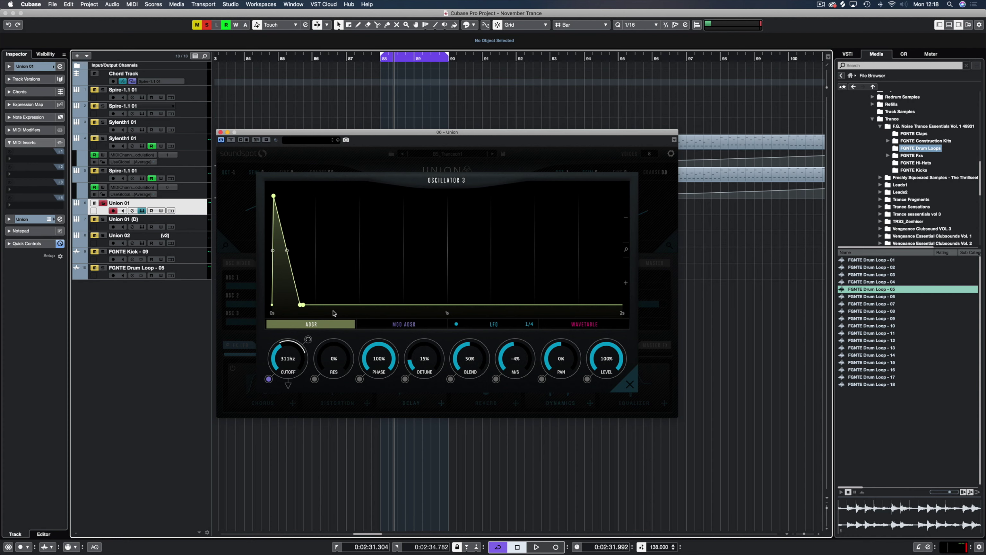
{"action": "left_click", "coordinate": [384, 325]}
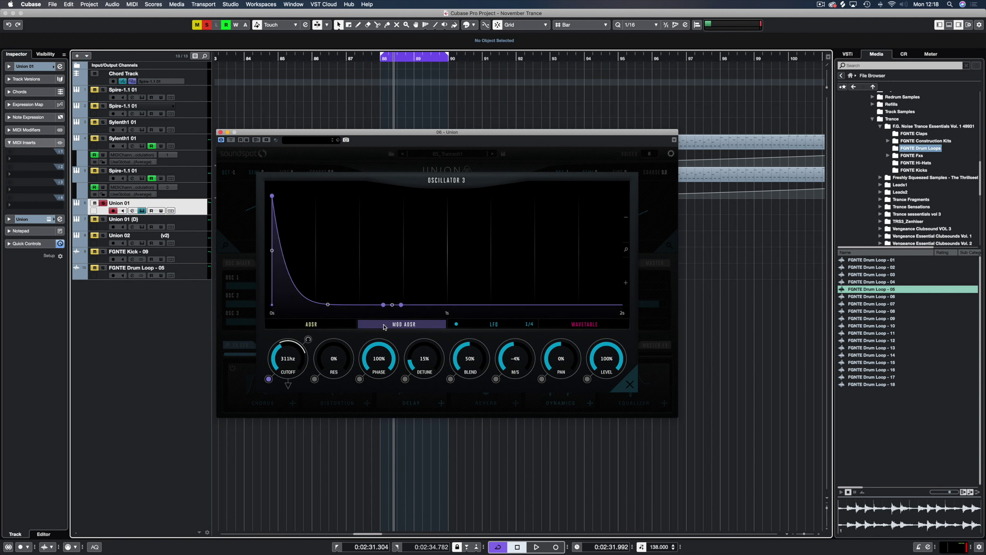
{"action": "left_click", "coordinate": [494, 325]}
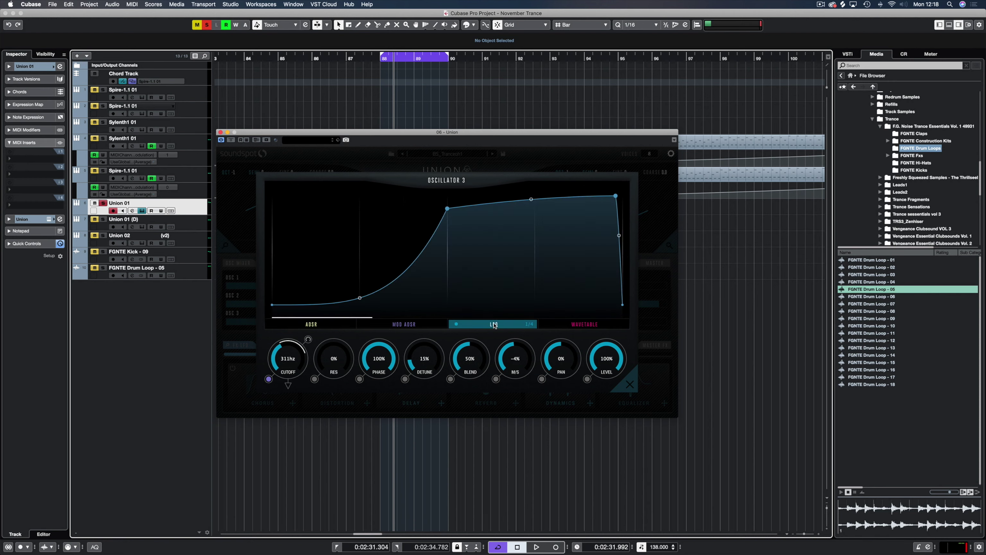
{"action": "left_click", "coordinate": [534, 325]}
{"action": "left_click", "coordinate": [534, 325]}
- Examine Oscillator 3's wavetable page, try the second wavetable's position slider and modulation assignment, and close the detailed settings
{"action": "left_click", "coordinate": [588, 324]}
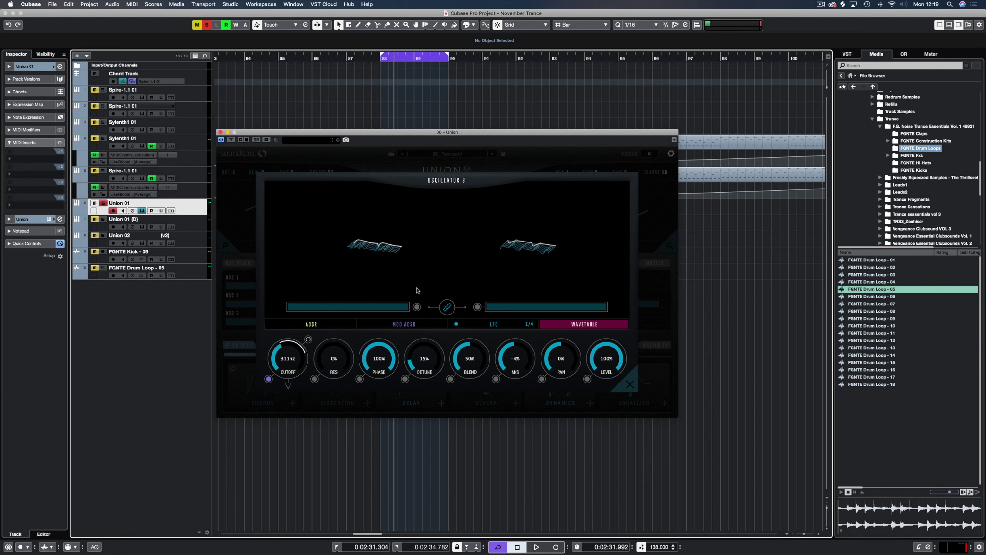
{"action": "left_click", "coordinate": [553, 307]}
{"action": "left_click_drag", "start_coordinate": [553, 307], "coordinate": [640, 304]}
{"action": "left_click_drag", "start_coordinate": [520, 307], "coordinate": [630, 305]}
{"action": "left_click", "coordinate": [417, 307]}
{"action": "left_click", "coordinate": [627, 388]}
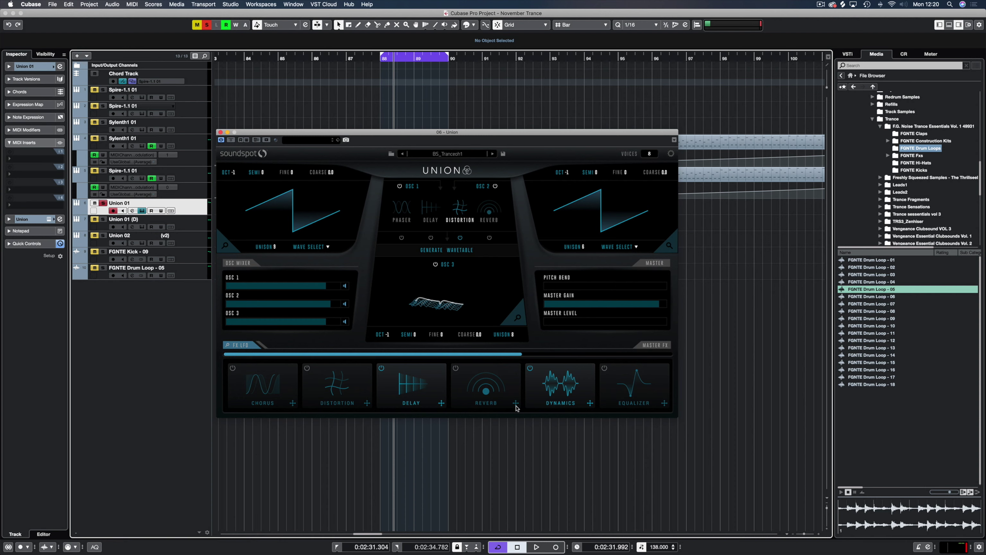
- View the FX LFO 1 curve, and reorder the master effects so Delay sits between Reverb and Dynamics
{"action": "left_click", "coordinate": [245, 346]}
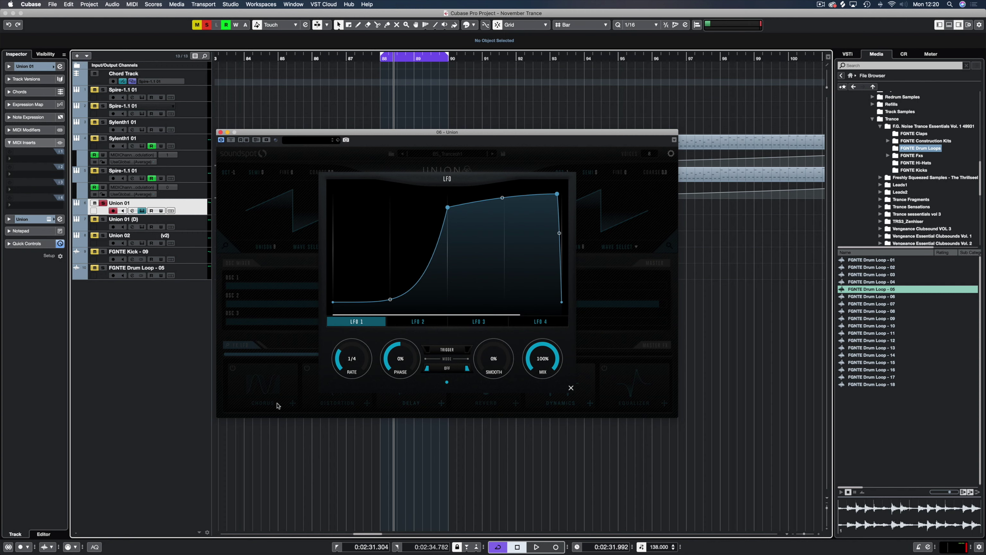
{"action": "left_click", "coordinate": [571, 389]}
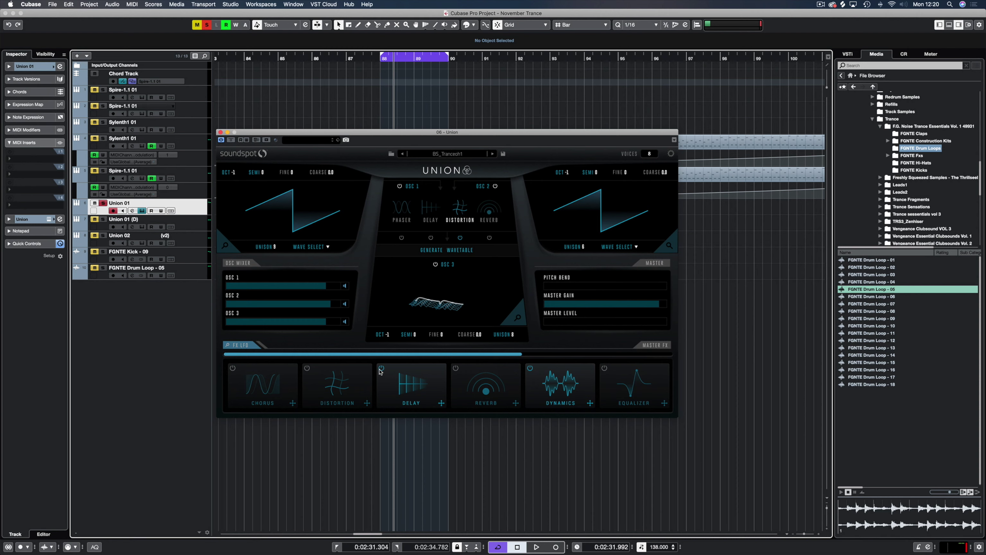
{"action": "mouse_move", "coordinate": [423, 355]}
{"action": "left_mouse_down"}
{"action": "mouse_move", "coordinate": [615, 360]}
{"action": "mouse_move", "coordinate": [417, 353]}
{"action": "left_mouse_up"}
{"action": "left_click_drag", "start_coordinate": [442, 404], "coordinate": [579, 411]}
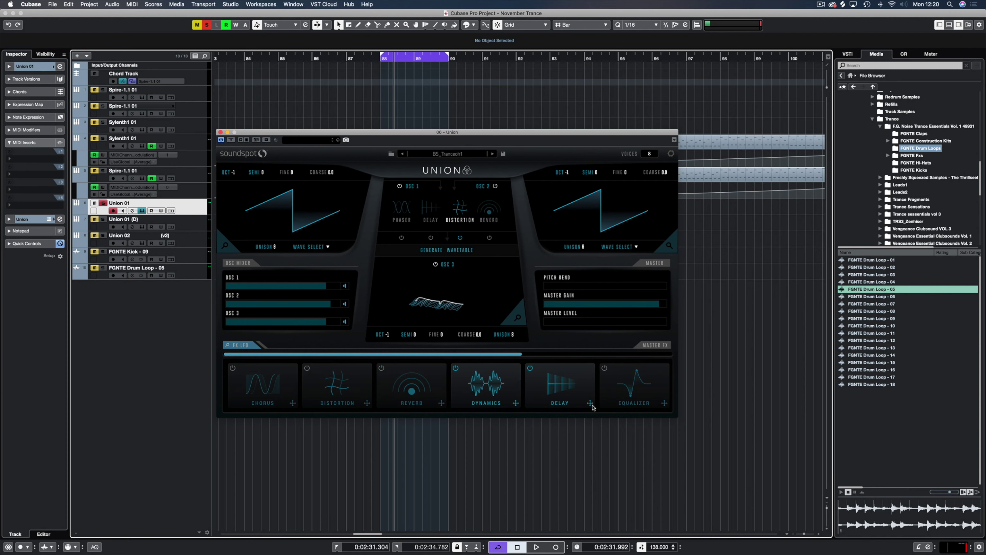
{"action": "left_click_drag", "start_coordinate": [590, 405], "coordinate": [473, 405]}
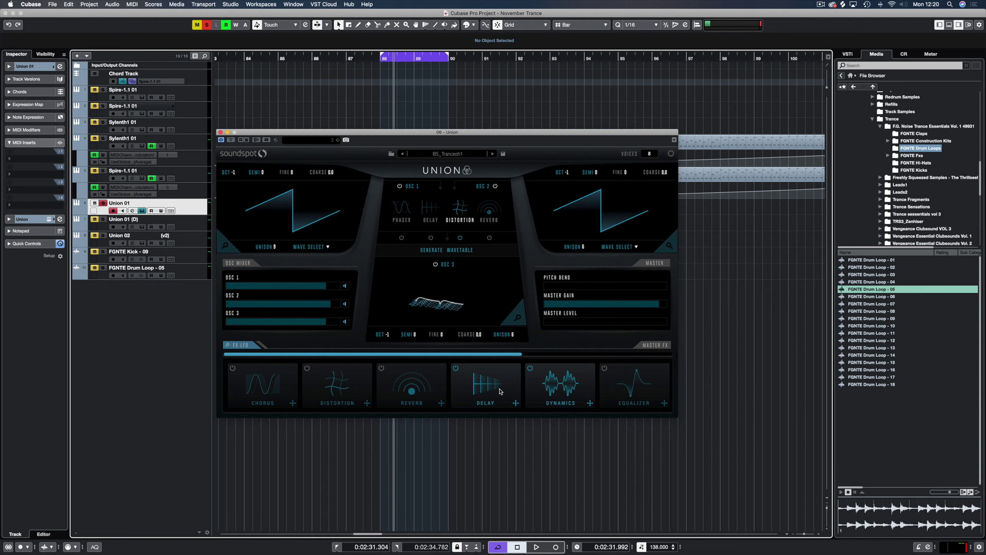
- Inspect the master Delay's times, type options and feedback modulation assignment, keeping the Normal type, and close it
{"action": "left_click", "coordinate": [485, 385]}
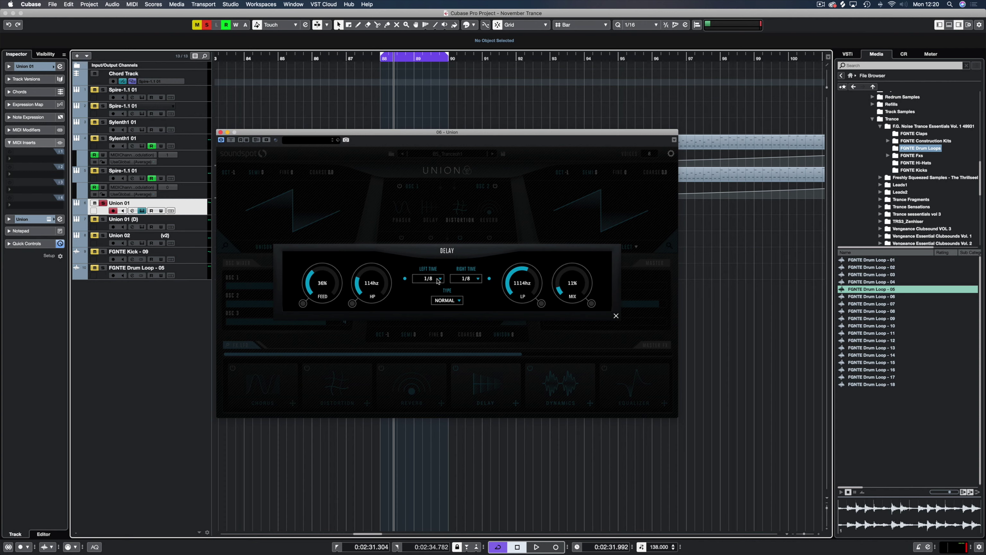
{"action": "left_click", "coordinate": [452, 303]}
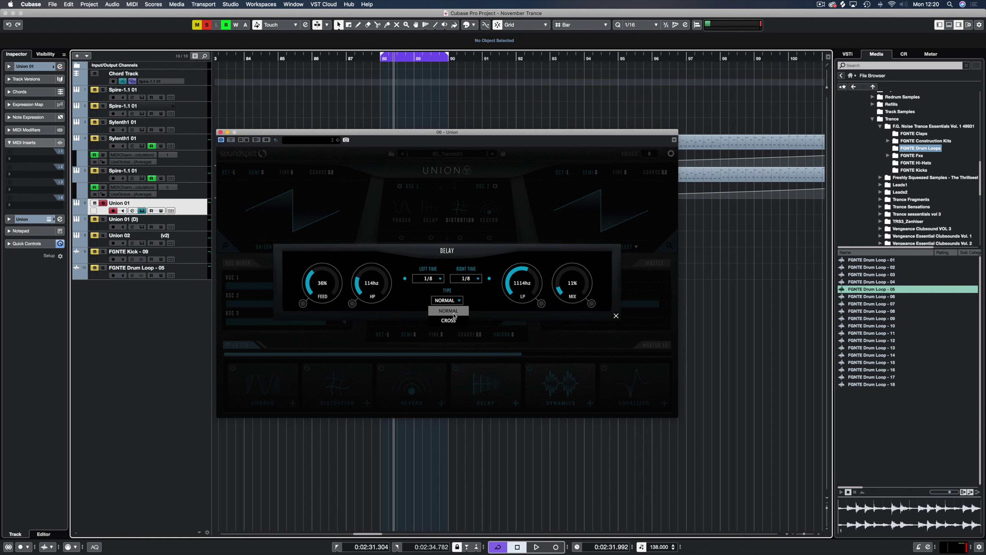
{"action": "left_click", "coordinate": [494, 303]}
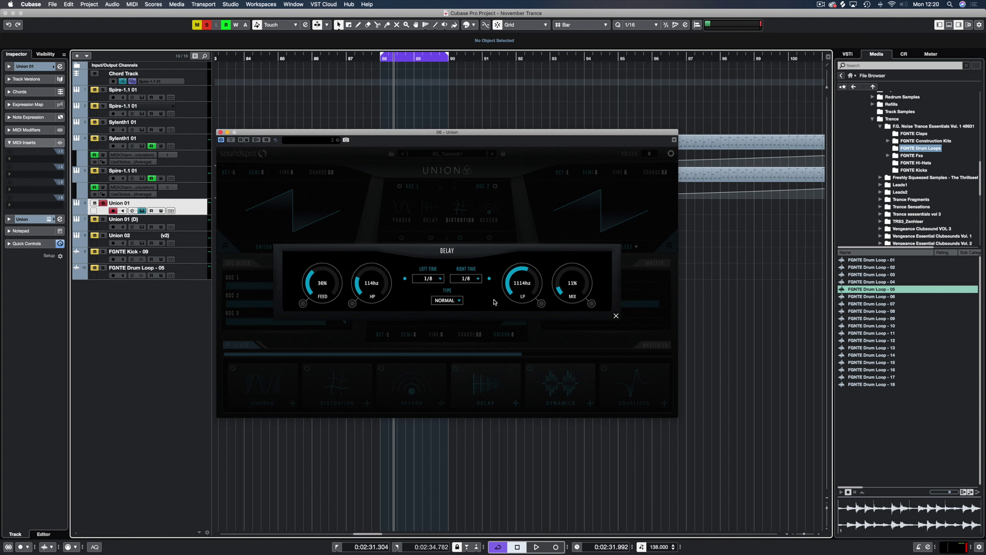
{"action": "left_click", "coordinate": [303, 304]}
{"action": "left_click", "coordinate": [303, 304]}
{"action": "left_click", "coordinate": [615, 316]}
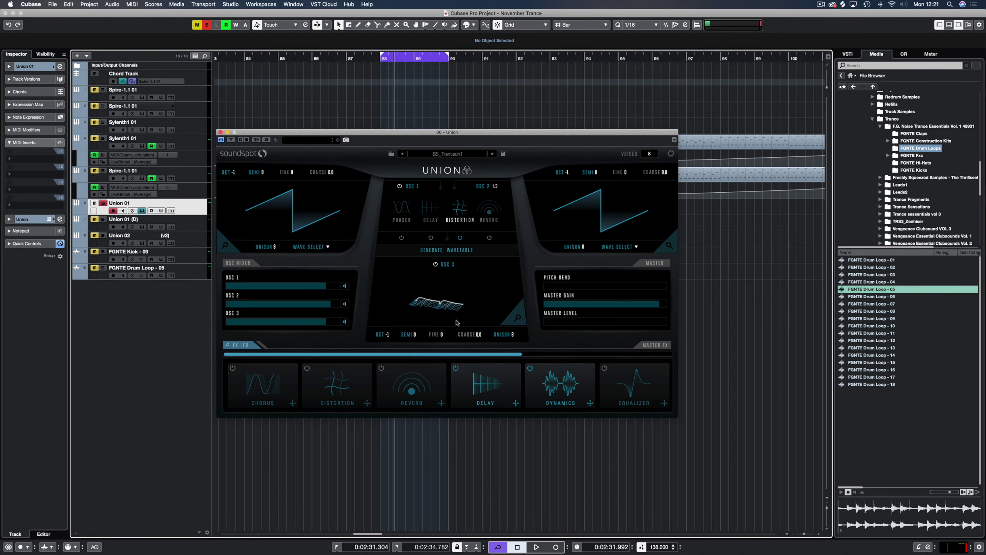
- Reshape FX LFO 1 into a single curve falling from maximum to zero at mid-cycle, and set its mode to Trigger
{"action": "left_click", "coordinate": [244, 347]}
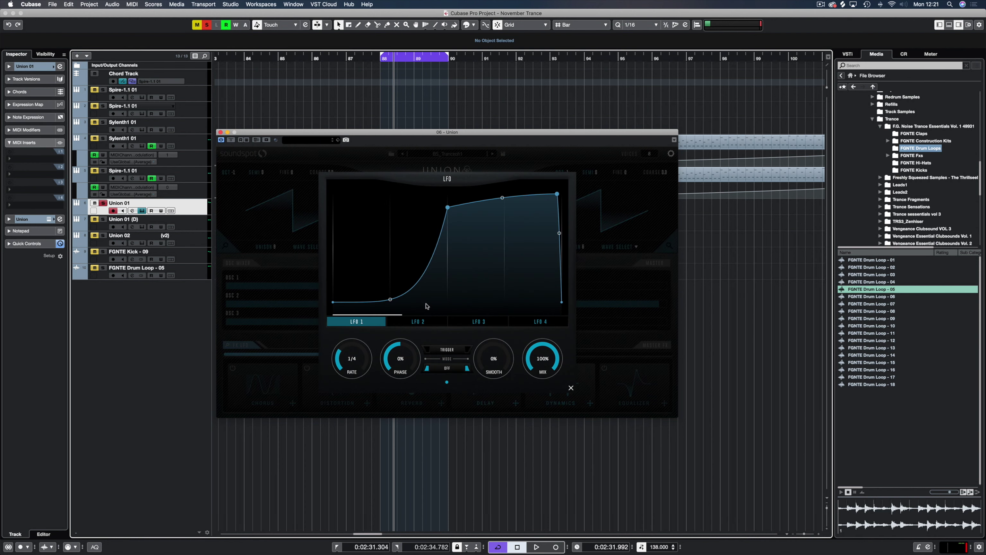
{"action": "left_click_drag", "start_coordinate": [384, 300], "coordinate": [388, 209]}
{"action": "mouse_move", "coordinate": [359, 248]}
{"action": "left_mouse_down"}
{"action": "mouse_move", "coordinate": [386, 264]}
{"action": "mouse_move", "coordinate": [352, 240]}
{"action": "left_mouse_up"}
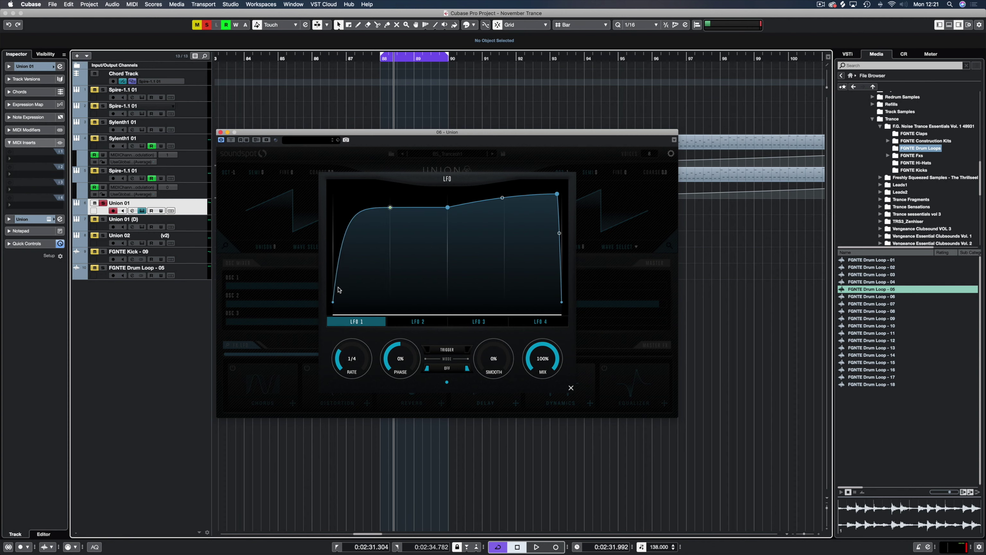
{"action": "left_click_drag", "start_coordinate": [333, 303], "coordinate": [333, 194]}
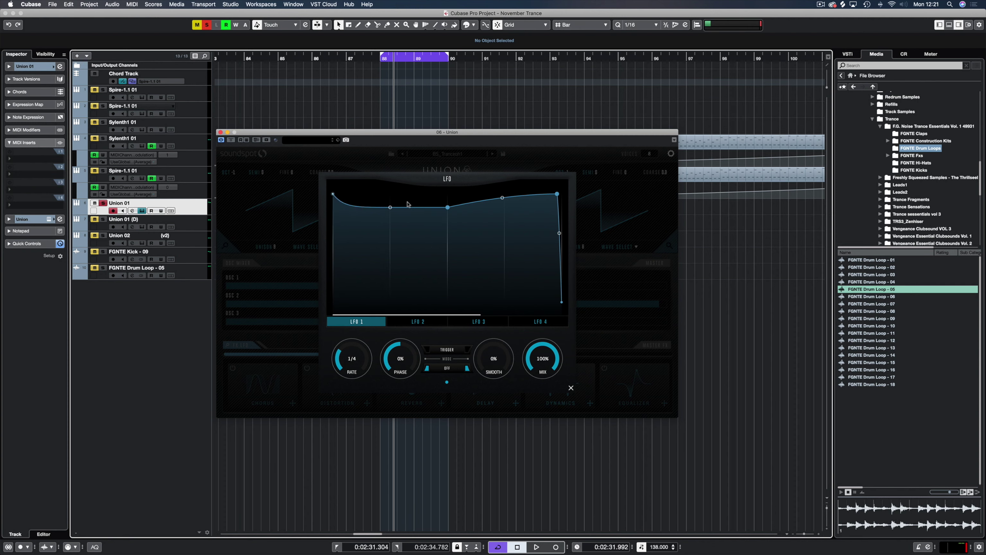
{"action": "left_click_drag", "start_coordinate": [448, 208], "coordinate": [451, 302]}
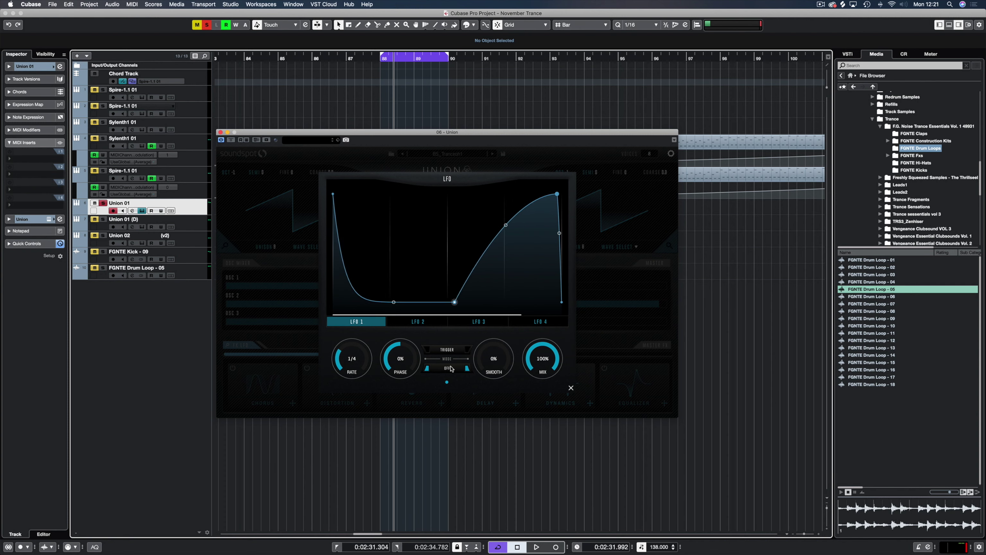
{"action": "double_click", "coordinate": [557, 194]}
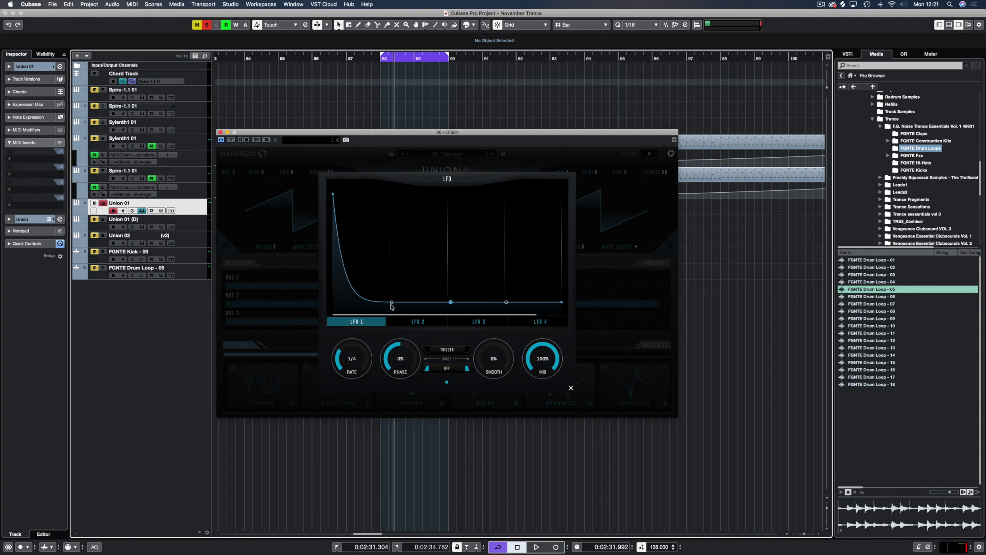
{"action": "left_click_drag", "start_coordinate": [393, 302], "coordinate": [392, 282]}
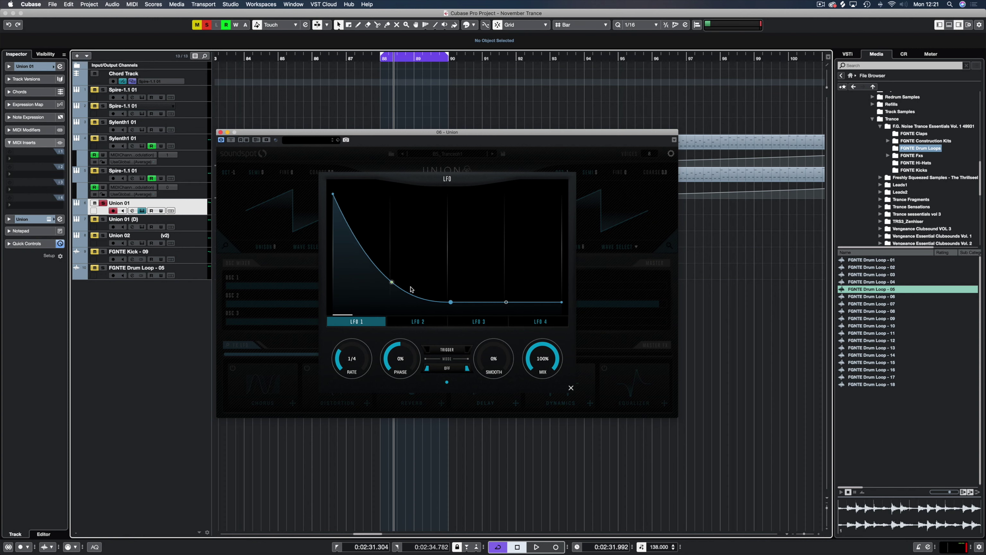
{"action": "left_click", "coordinate": [454, 350]}
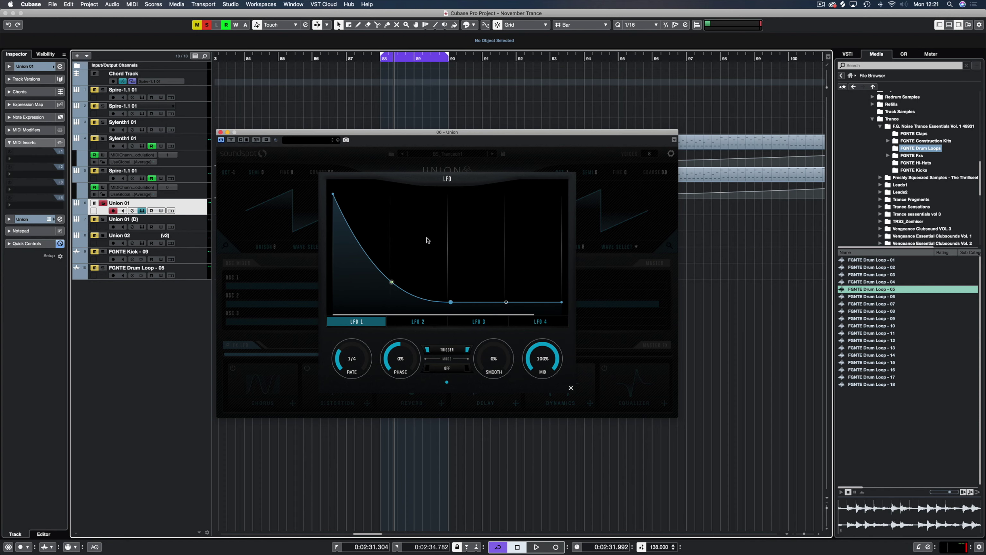
{"action": "left_click", "coordinate": [571, 388]}
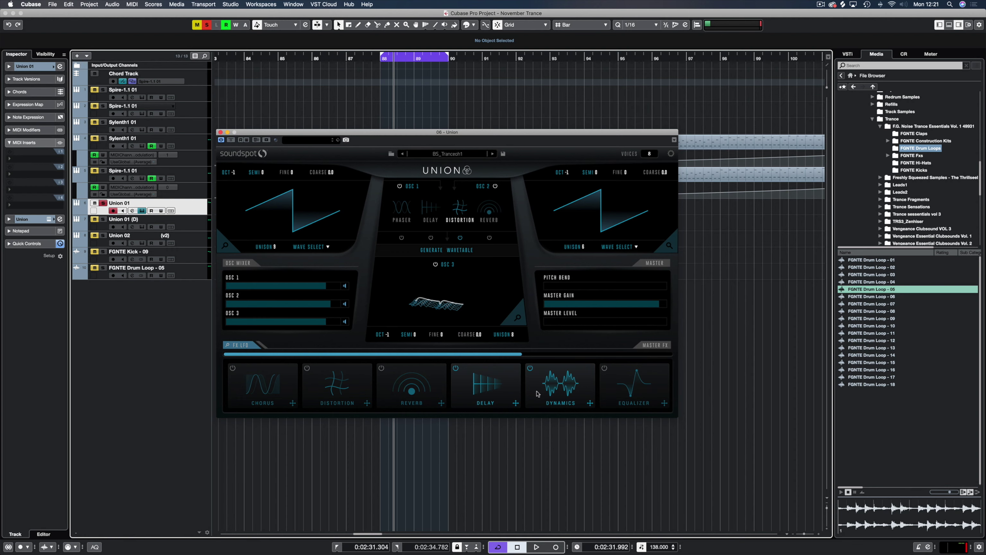
- Inspect the Dynamics compressor's settings and its threshold modulation assignment, and close it
{"action": "left_click", "coordinate": [555, 387]}
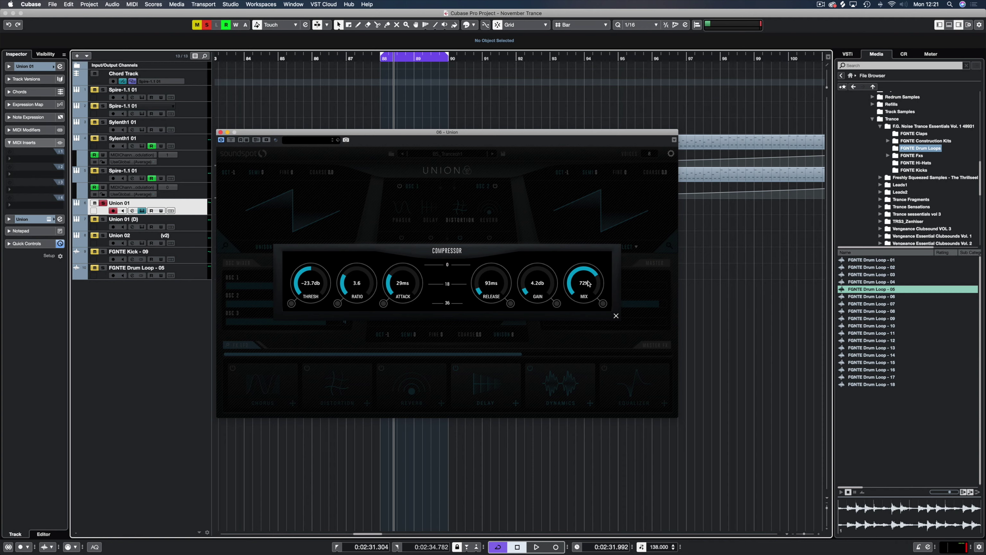
{"action": "left_click", "coordinate": [291, 303]}
{"action": "left_click", "coordinate": [291, 303]}
{"action": "left_click", "coordinate": [615, 315]}
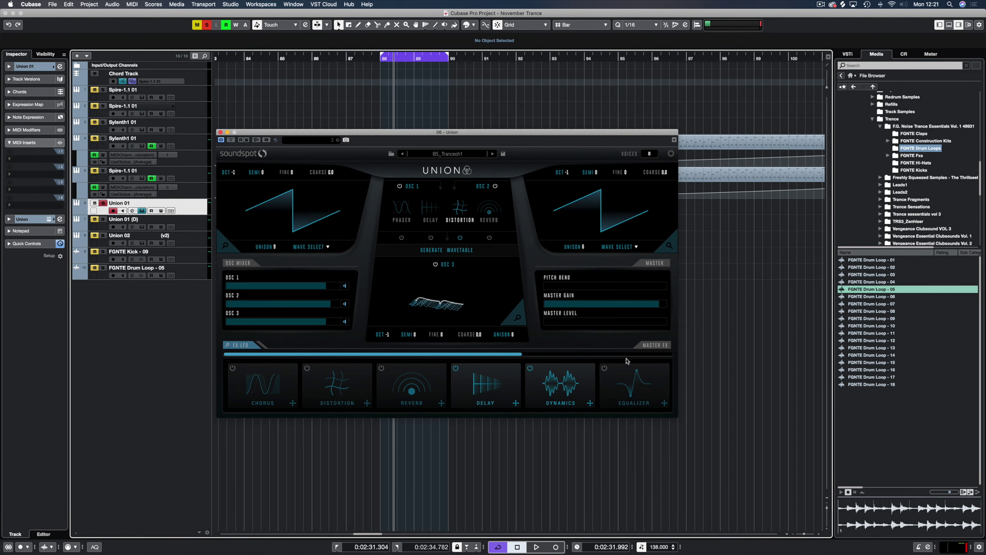
- Switch on the master Equalizer, view each of its bands, close its settings and switch the Equalizer back off
{"action": "left_click", "coordinate": [625, 382]}
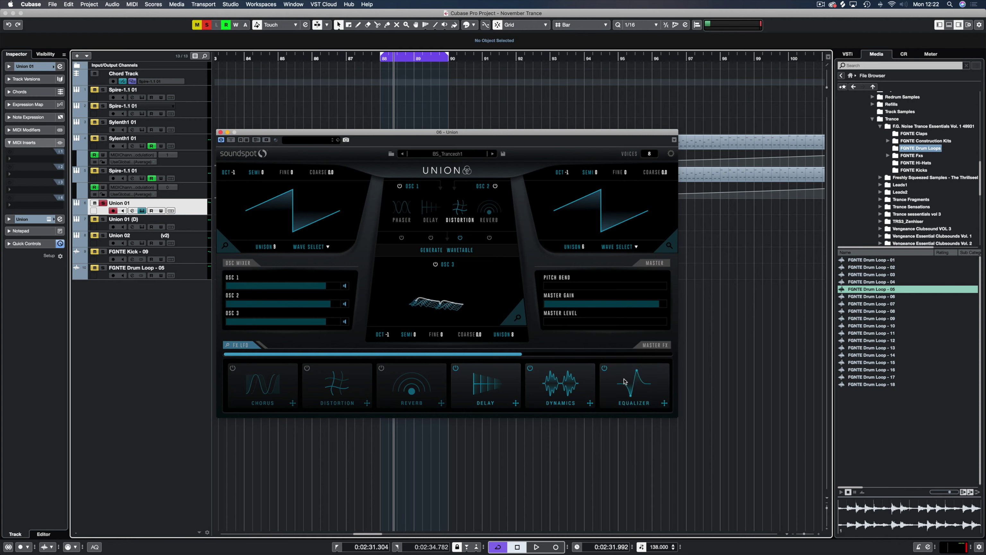
{"action": "left_click", "coordinate": [643, 385]}
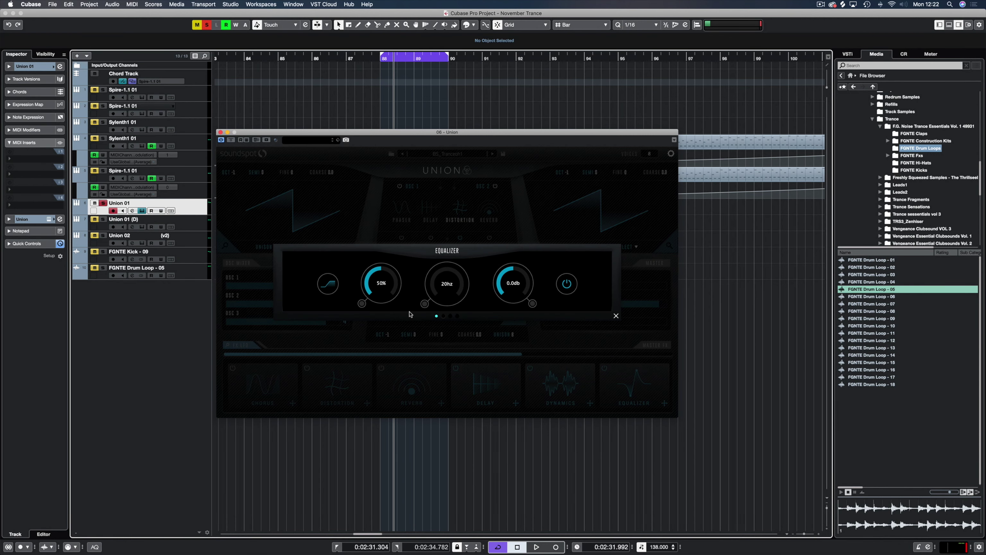
{"action": "left_click", "coordinate": [444, 317]}
{"action": "left_click", "coordinate": [450, 316]}
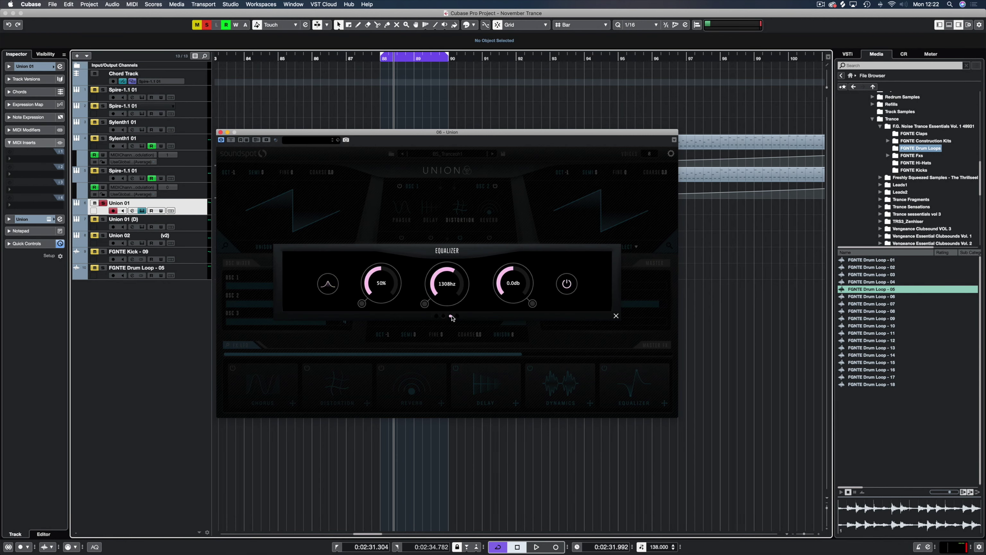
{"action": "left_click", "coordinate": [457, 317]}
{"action": "left_click", "coordinate": [437, 317]}
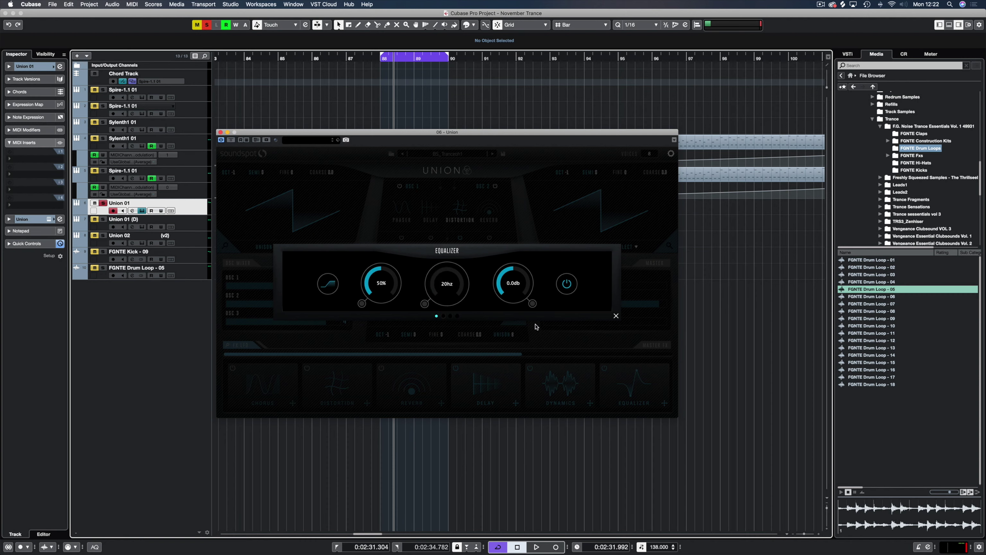
{"action": "left_click", "coordinate": [615, 316]}
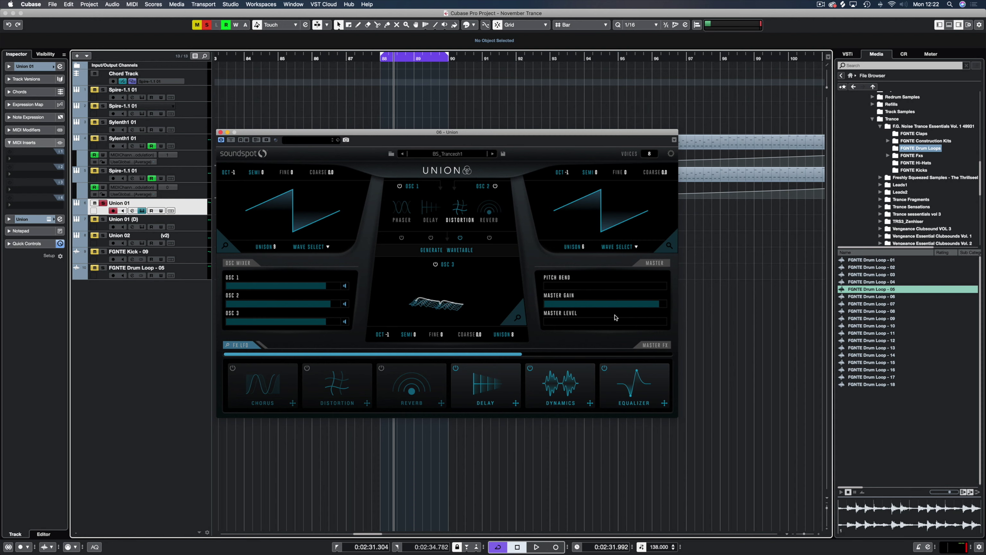
{"action": "left_click", "coordinate": [607, 372]}
{"action": "left_click", "coordinate": [617, 317]}
{"action": "left_click", "coordinate": [604, 368]}
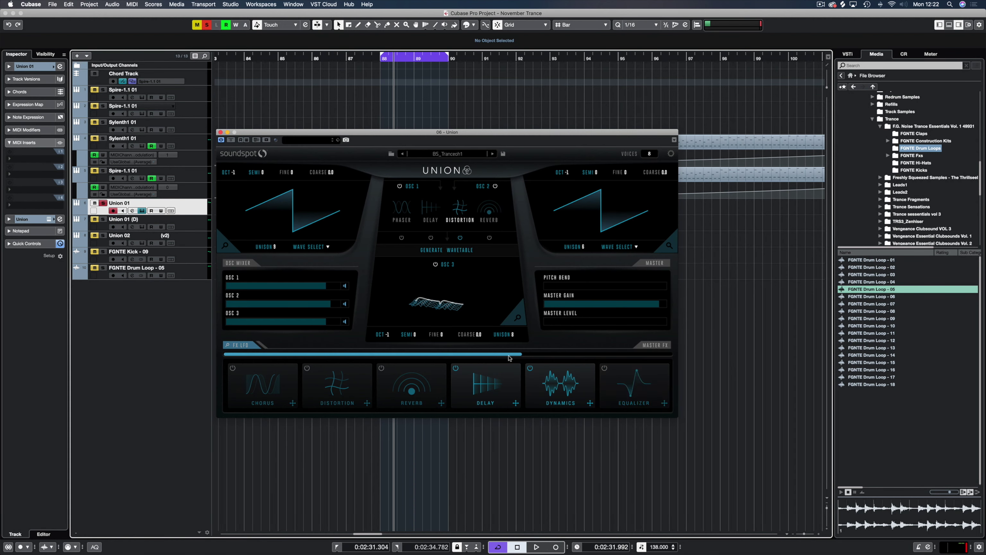
- Browse the preset categories in Factory Bank 1 and close the preset manager without loading a preset
{"action": "mouse_move", "coordinate": [509, 355]}
{"action": "left_mouse_down"}
{"action": "mouse_move", "coordinate": [596, 348]}
{"action": "mouse_move", "coordinate": [493, 347]}
{"action": "left_mouse_up"}
{"action": "left_click", "coordinate": [457, 155]}
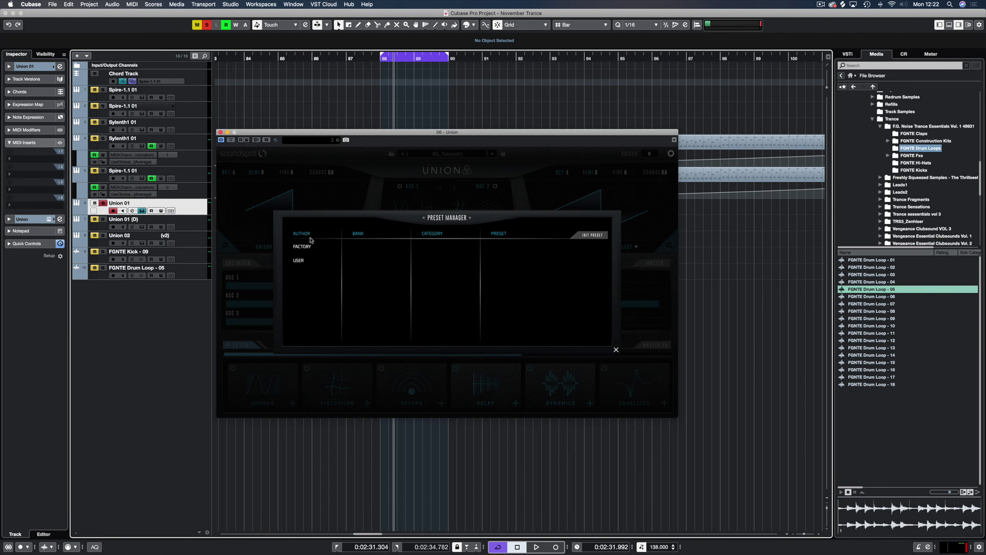
{"action": "left_click", "coordinate": [302, 249]}
{"action": "left_click", "coordinate": [360, 247]}
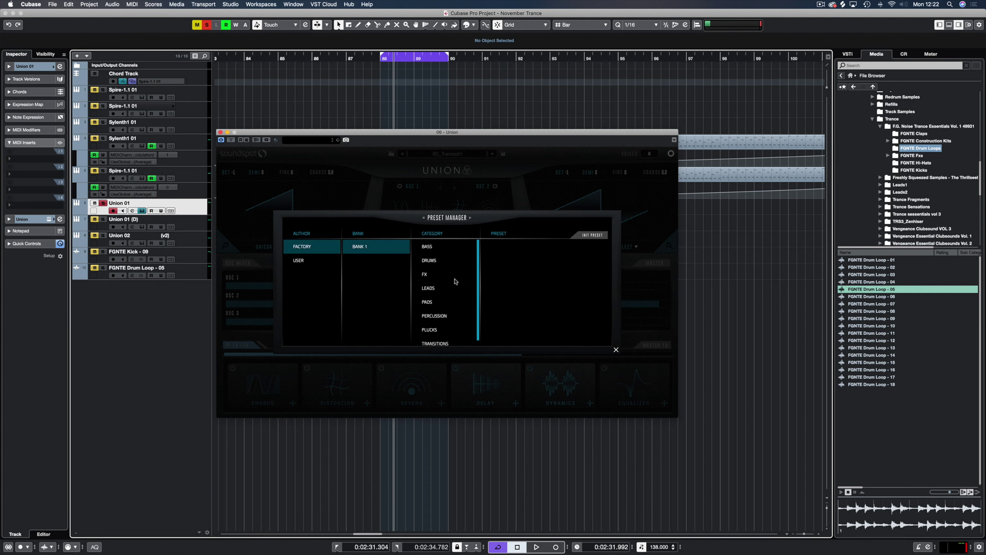
{"action": "left_click", "coordinate": [616, 350]}
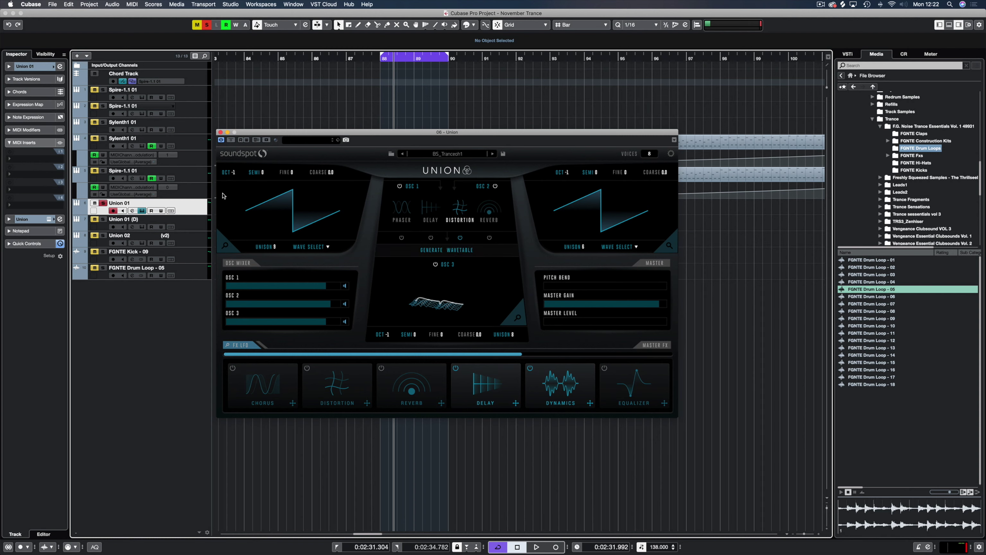
- Audition OSC 1, OSC 2 and OSC 3 one at a time during loop playback, re-enable all three and stop playback
{"action": "key", "text": "space"}
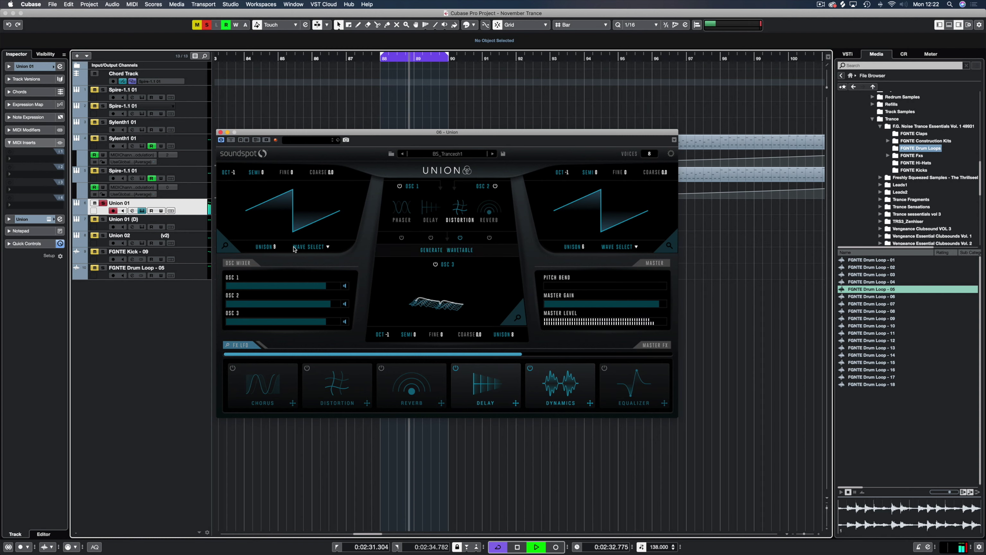
{"action": "left_click", "coordinate": [344, 303]}
{"action": "left_click", "coordinate": [345, 322]}
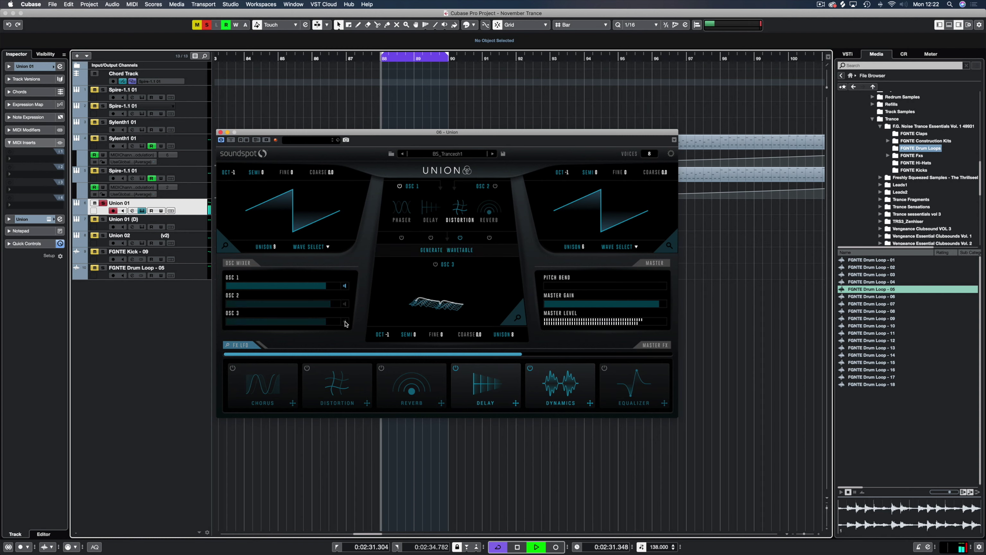
{"action": "left_click", "coordinate": [345, 305]}
{"action": "left_click", "coordinate": [345, 286]}
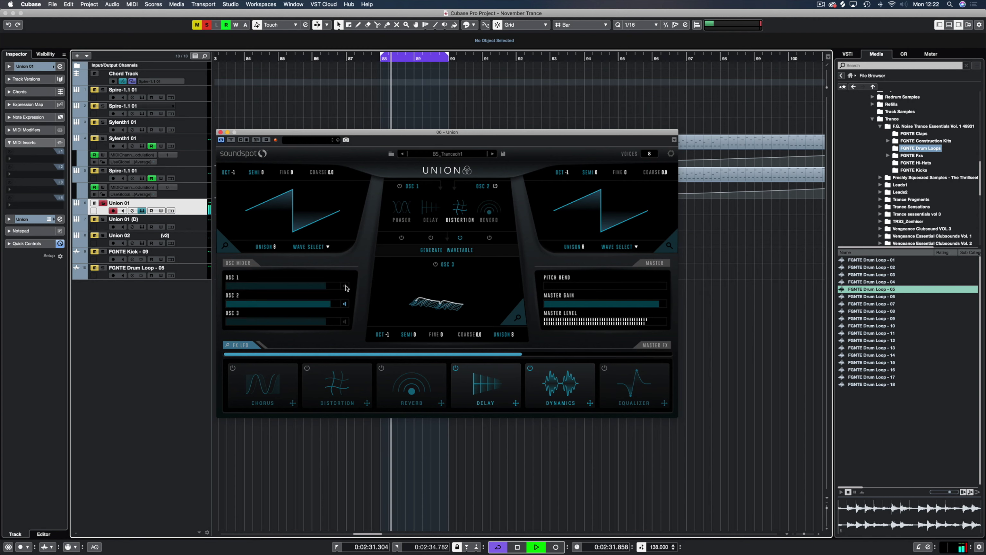
{"action": "left_click", "coordinate": [345, 321]}
{"action": "left_click", "coordinate": [344, 304]}
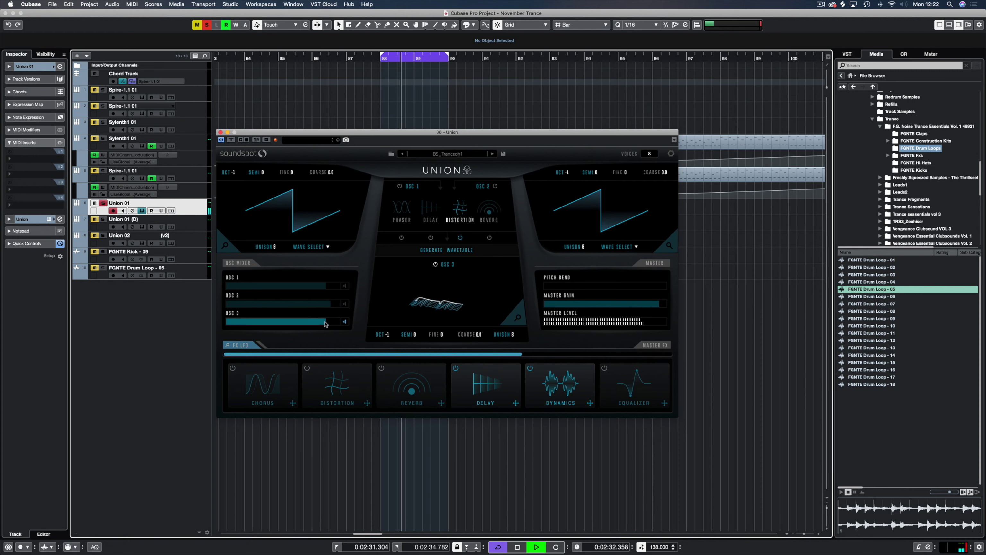
{"action": "left_click", "coordinate": [345, 304]}
{"action": "left_click", "coordinate": [345, 286]}
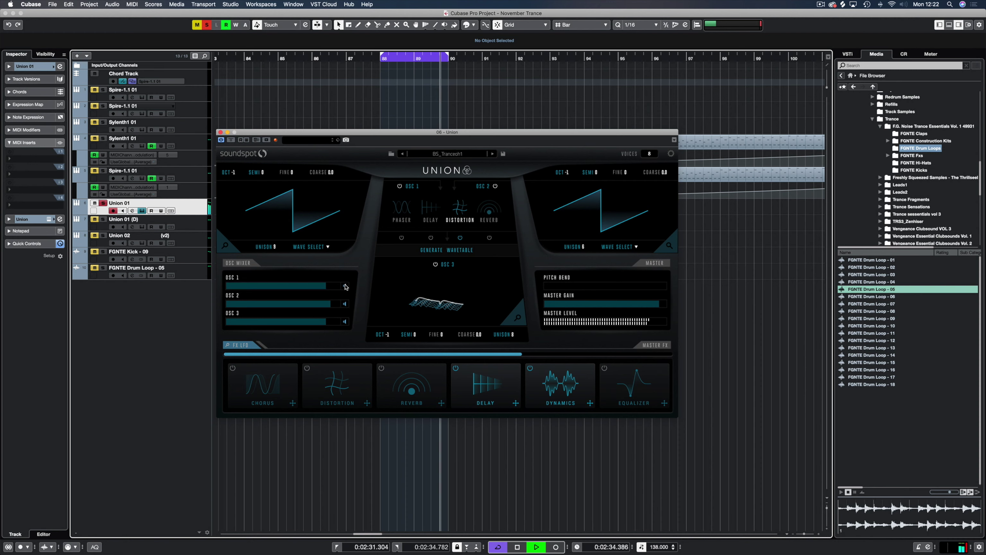
{"action": "key", "text": "space"}
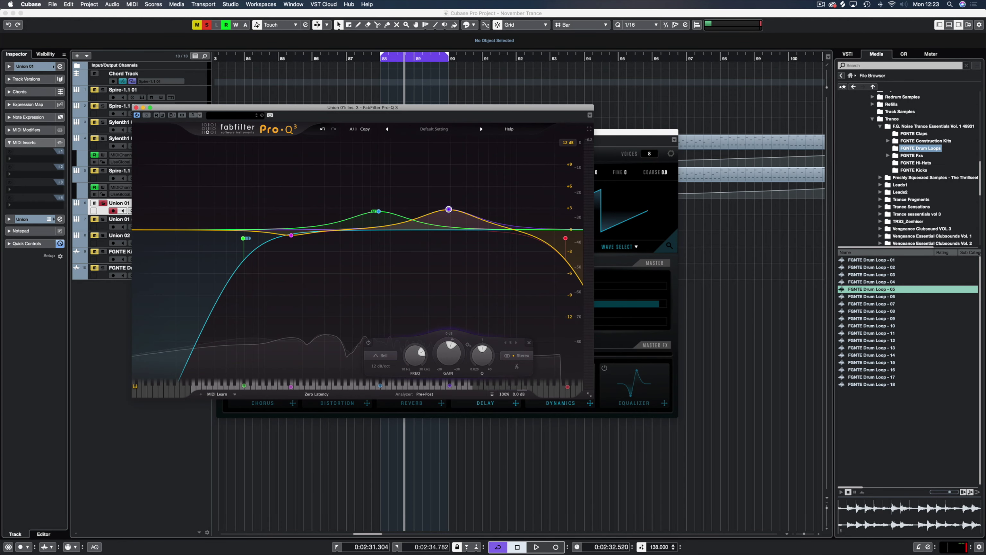
- Audition the Union 01 track while reactivating its Saturator and Pro-Q 3 inserts in turn, close both plug-ins and stop playback
{"action": "left_click_drag", "start_coordinate": [511, 112], "coordinate": [735, 229]}
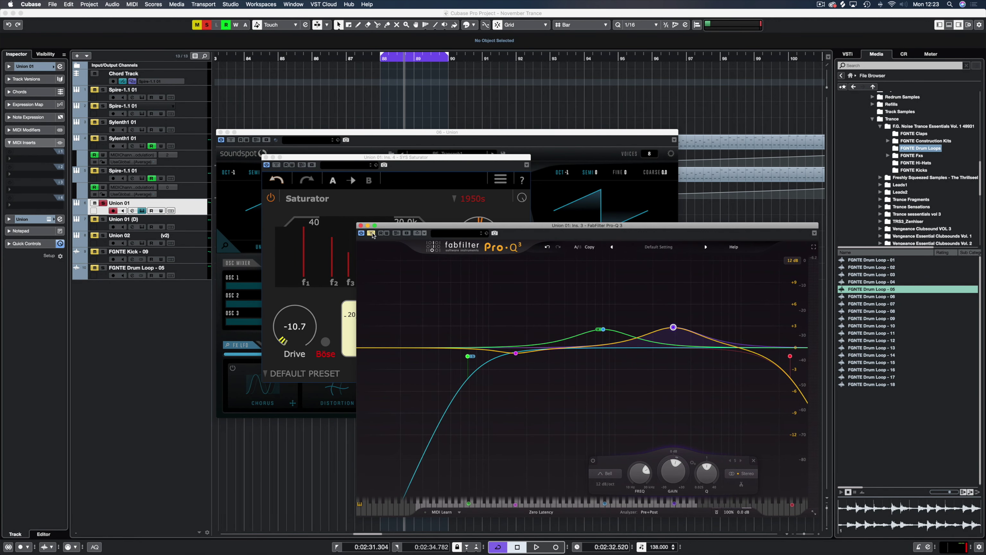
{"action": "left_click", "coordinate": [276, 167]}
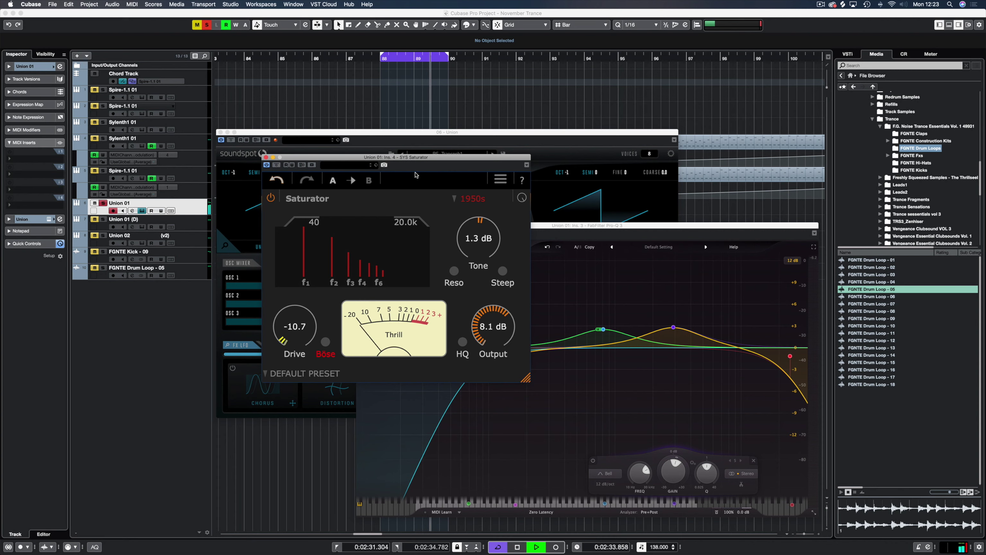
{"action": "left_click", "coordinate": [266, 158]}
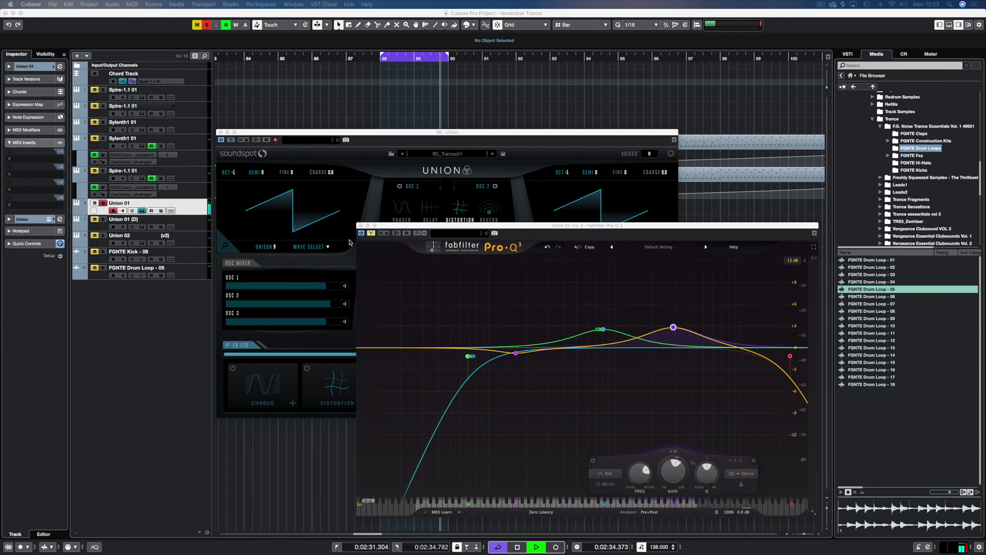
{"action": "left_click", "coordinate": [371, 233]}
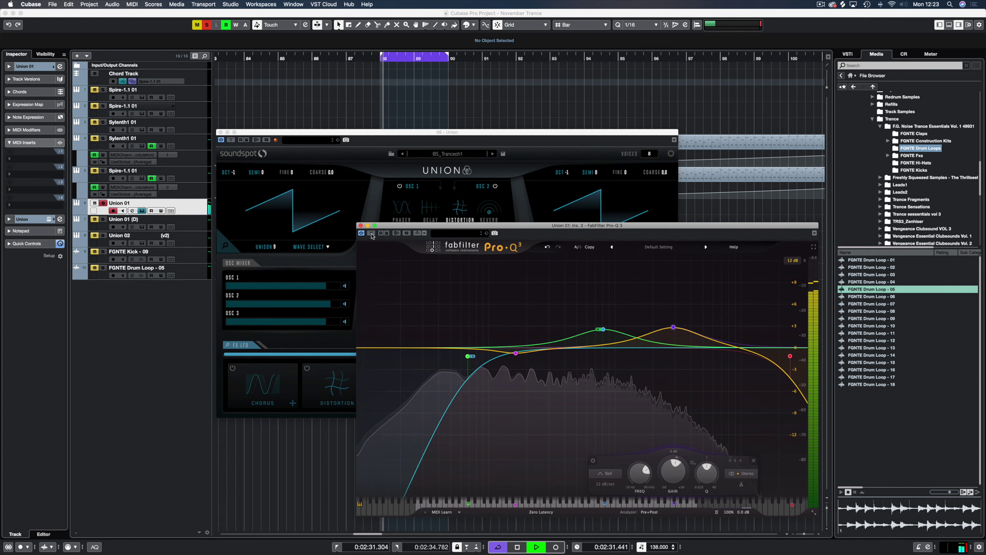
{"action": "left_click", "coordinate": [361, 226]}
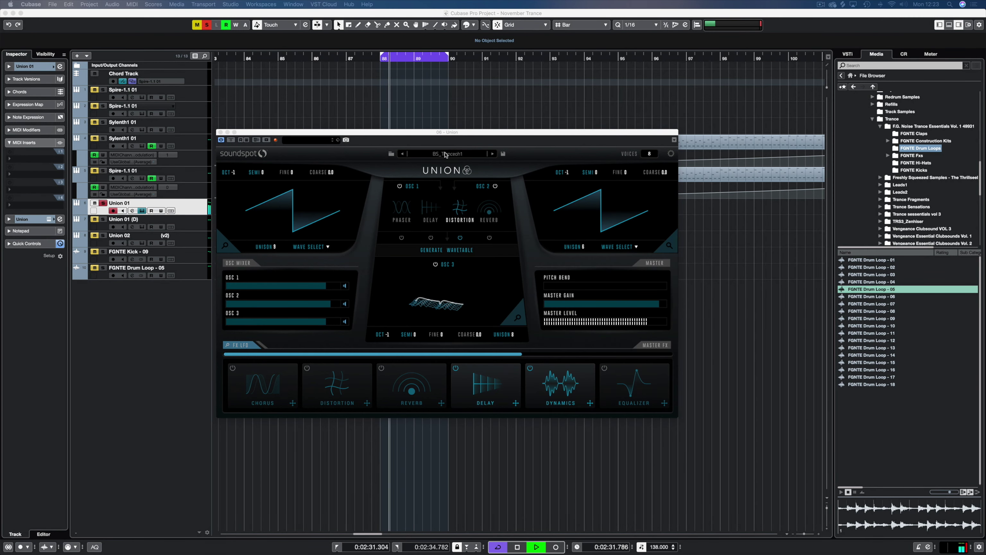
{"action": "key", "text": "space"}
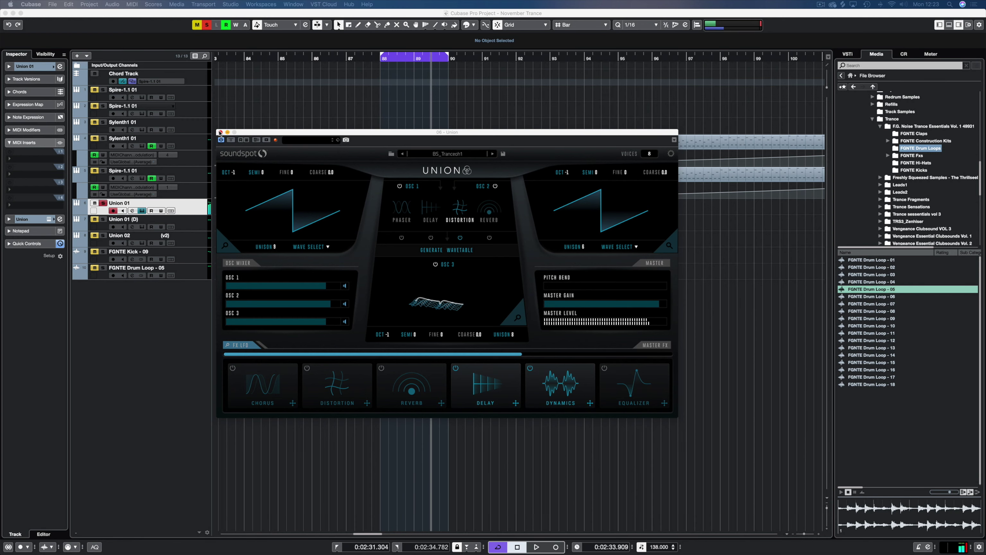
- Close the Union 01 synth, solo the Union 01 (D) track instead and open its Union instrument clear of the toolbar
{"action": "left_click", "coordinate": [220, 132]}
{"action": "left_click", "coordinate": [103, 219]}
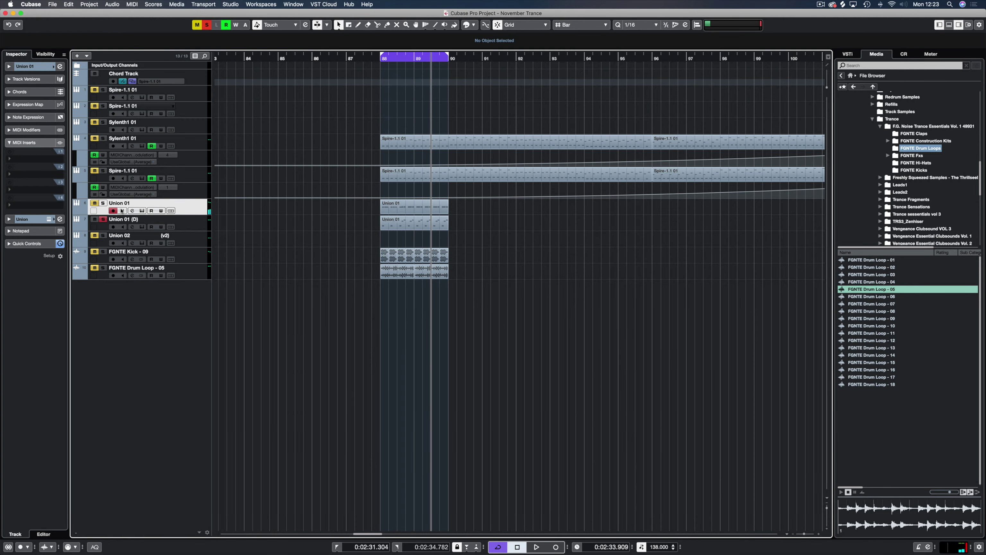
{"action": "left_click", "coordinate": [191, 221]}
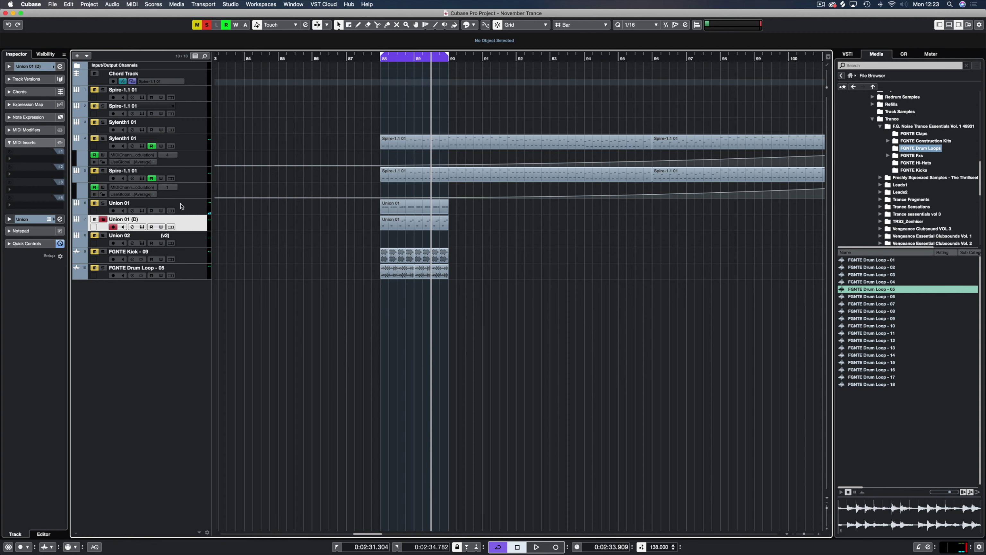
{"action": "key", "text": "Return"}
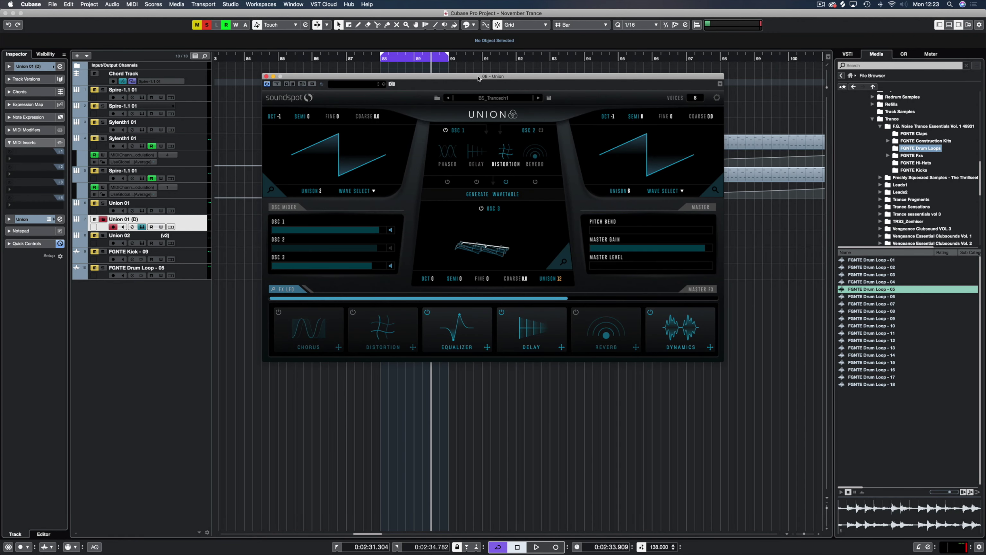
{"action": "left_click_drag", "start_coordinate": [478, 78], "coordinate": [412, 125]}
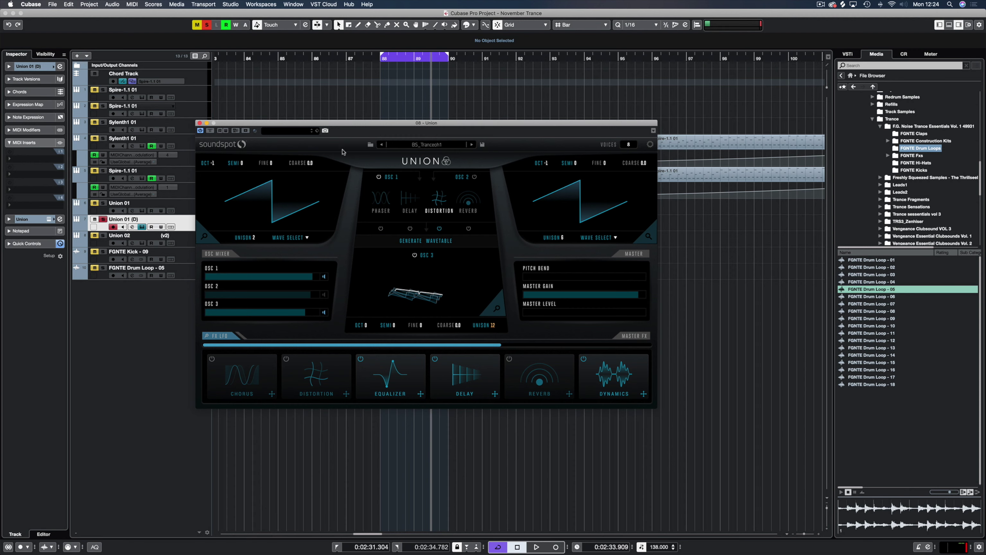
- Play the loop and toggle OSC 2, OSC 3 and OSC 1 in turn to hear each oscillator's contribution to the patch
{"action": "key", "text": "space"}
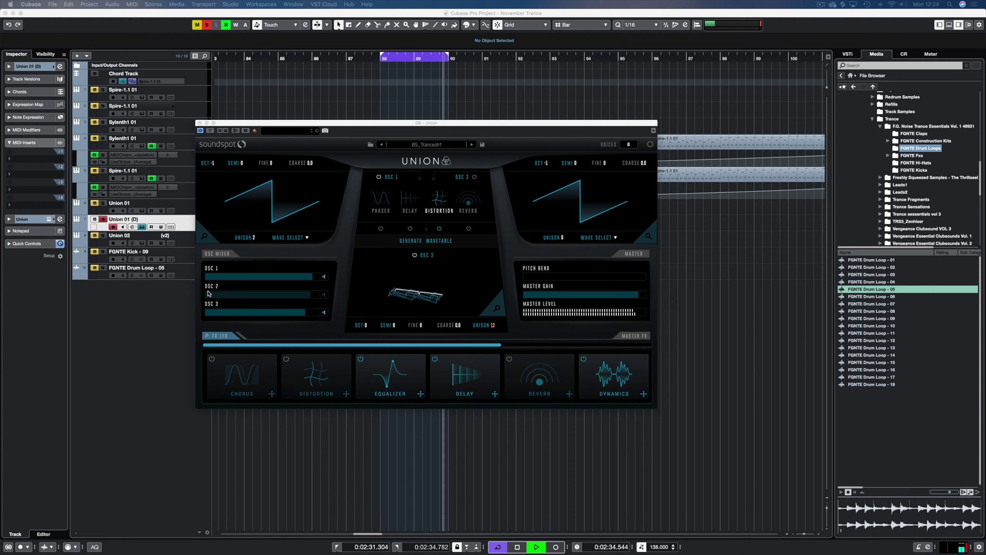
{"action": "left_click", "coordinate": [325, 295]}
{"action": "left_click", "coordinate": [325, 295]}
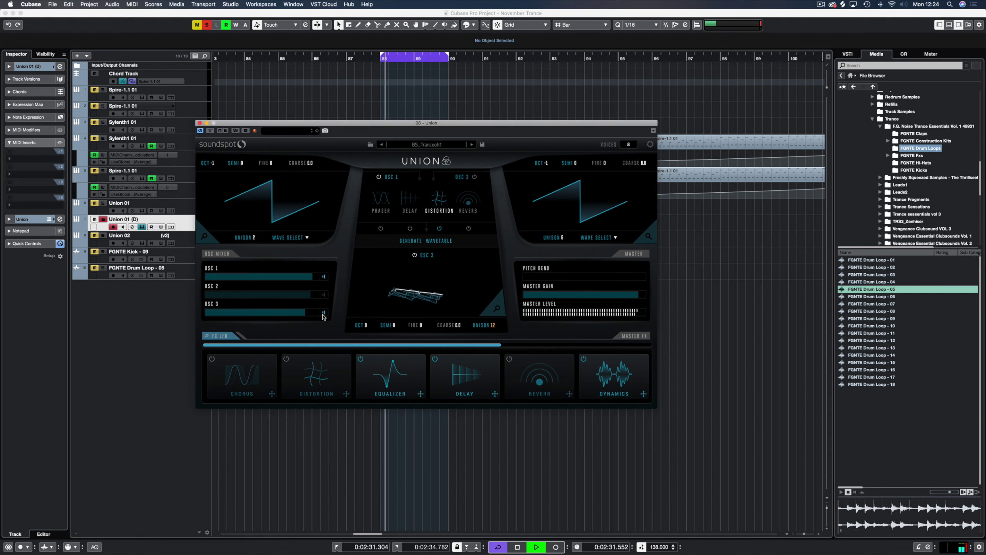
{"action": "left_click", "coordinate": [325, 313]}
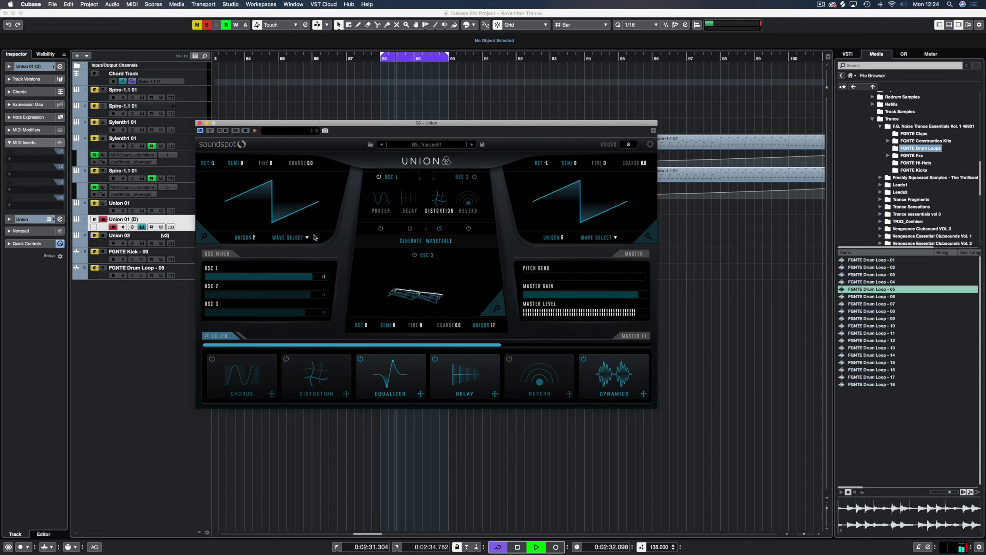
{"action": "left_click", "coordinate": [324, 313]}
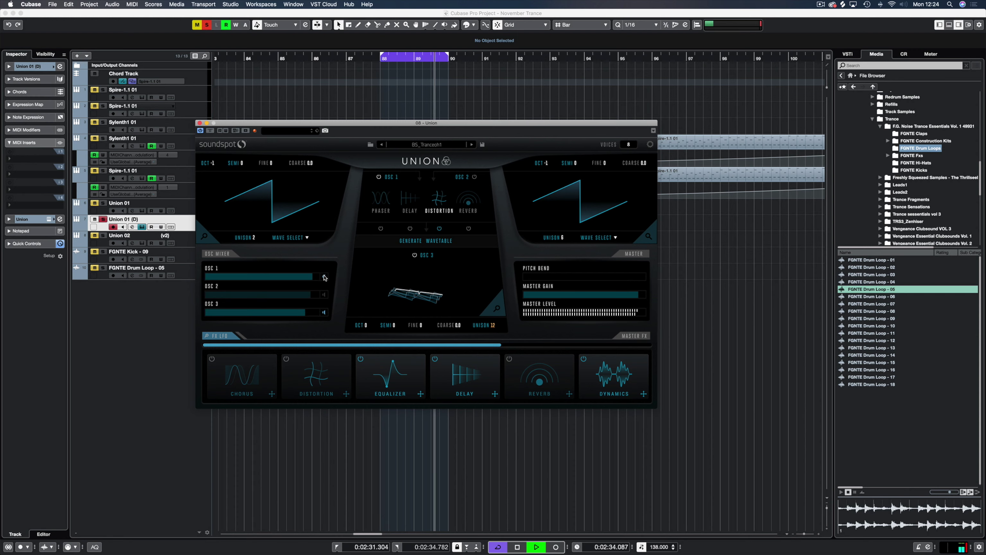
{"action": "left_click", "coordinate": [324, 276]}
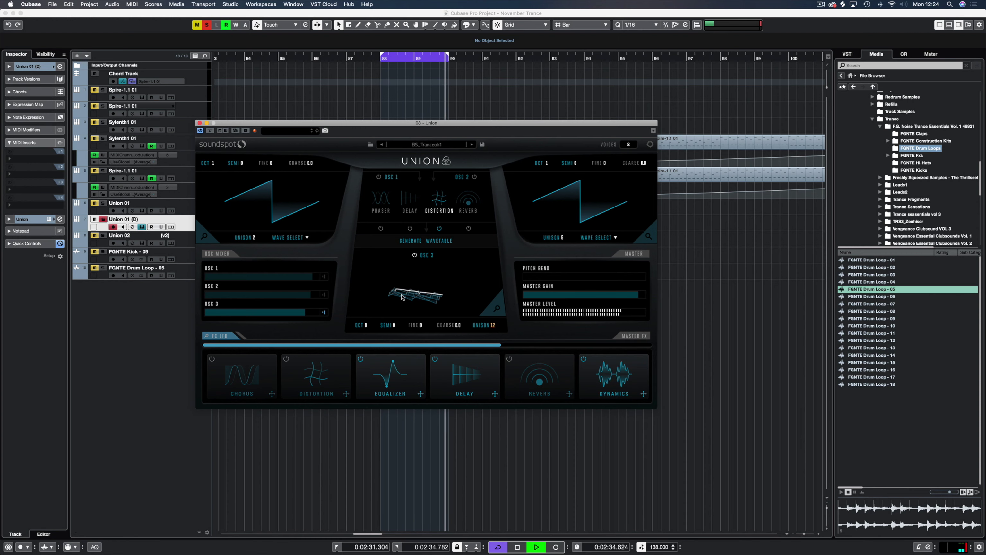
{"action": "left_click", "coordinate": [324, 277]}
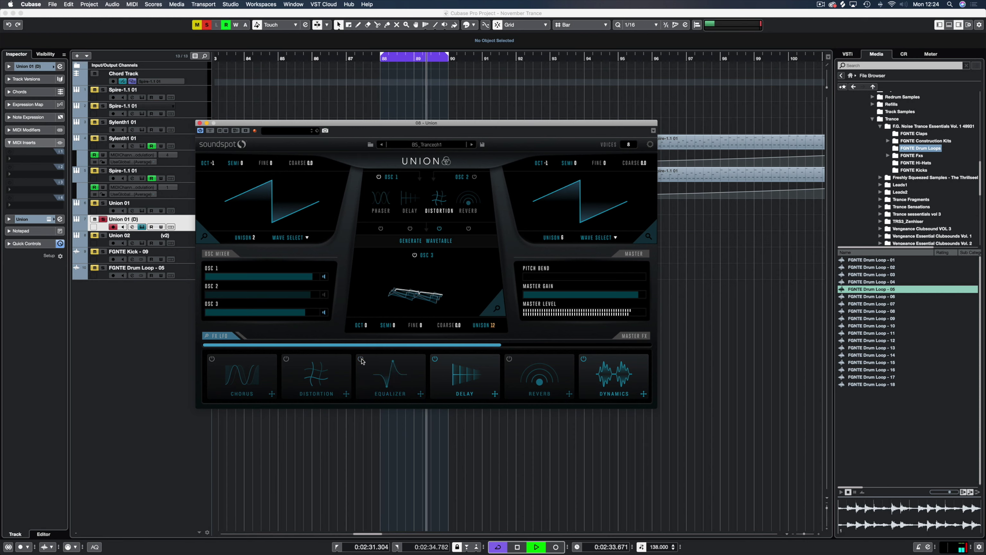
- Examine the Equalizer, Delay and Compressor settings in Union's master effects while the loop plays, closing each effect window
{"action": "left_click", "coordinate": [417, 393]}
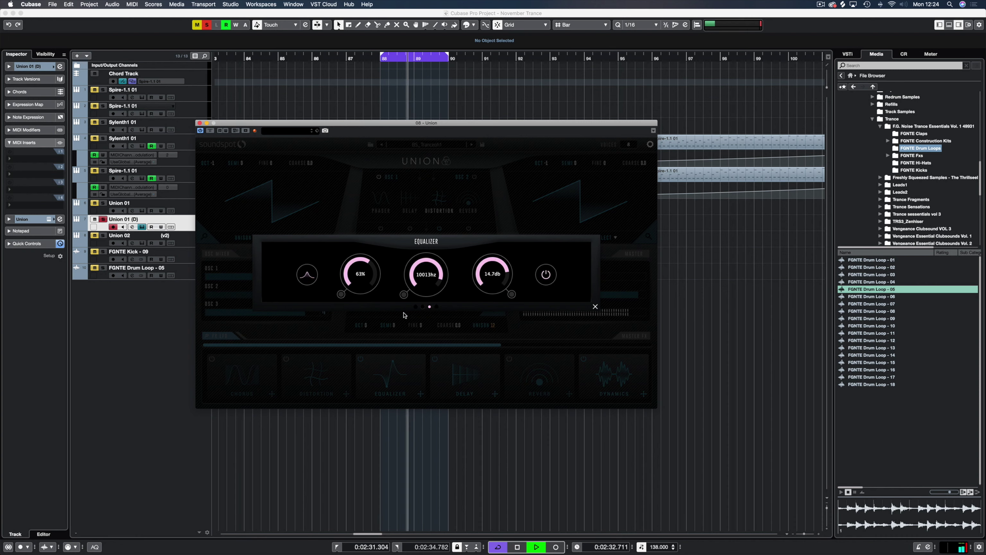
{"action": "left_click", "coordinate": [416, 307]}
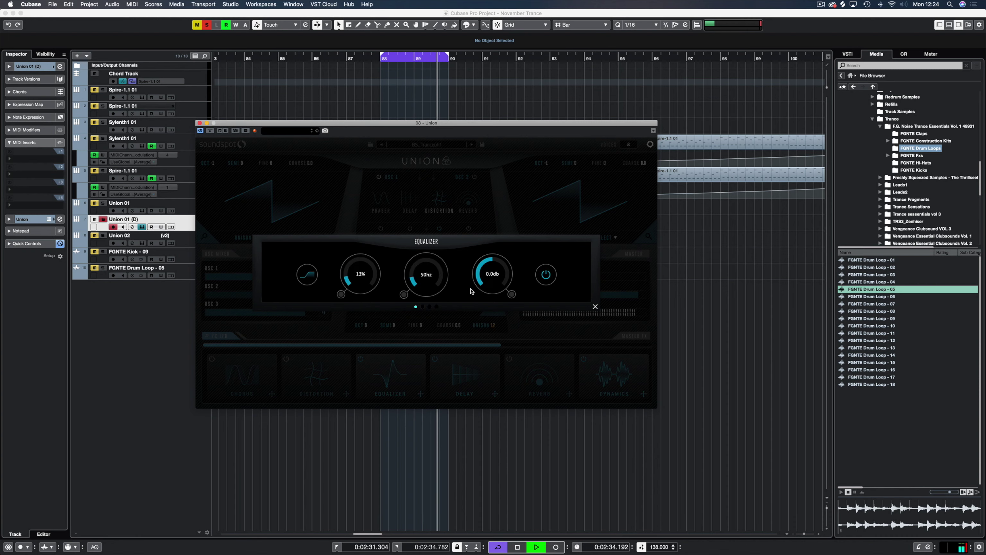
{"action": "left_click", "coordinate": [596, 307]}
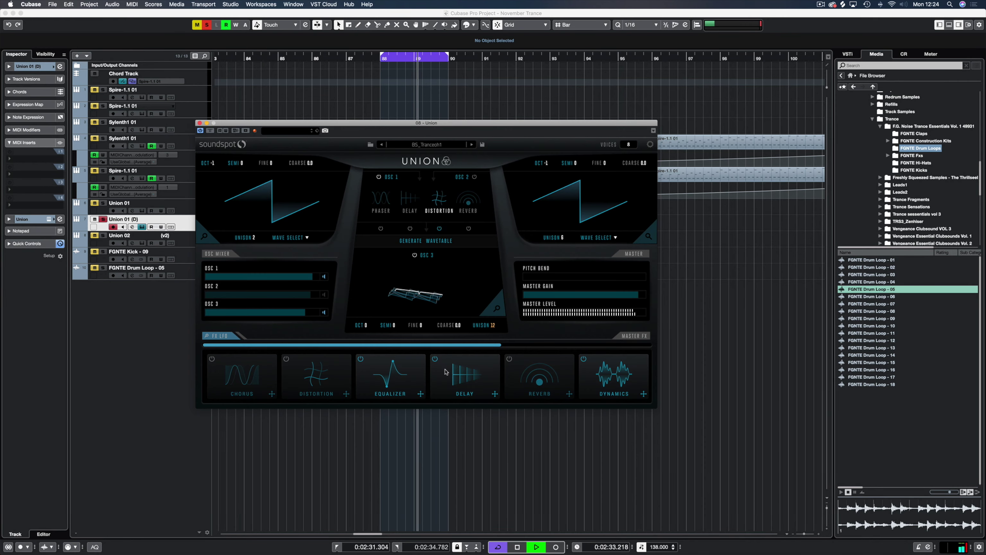
{"action": "left_click", "coordinate": [463, 374]}
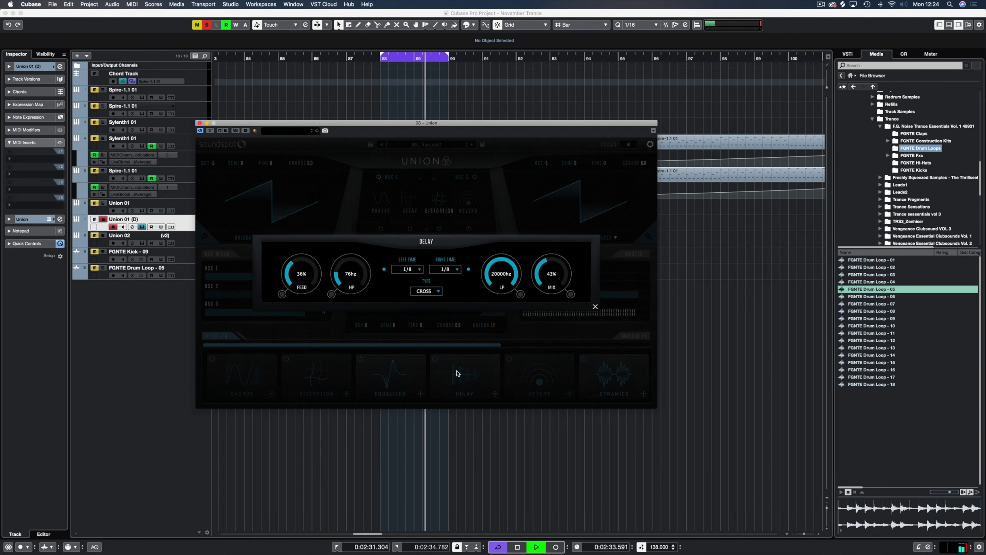
{"action": "left_click", "coordinate": [595, 307]}
{"action": "left_click", "coordinate": [613, 381]}
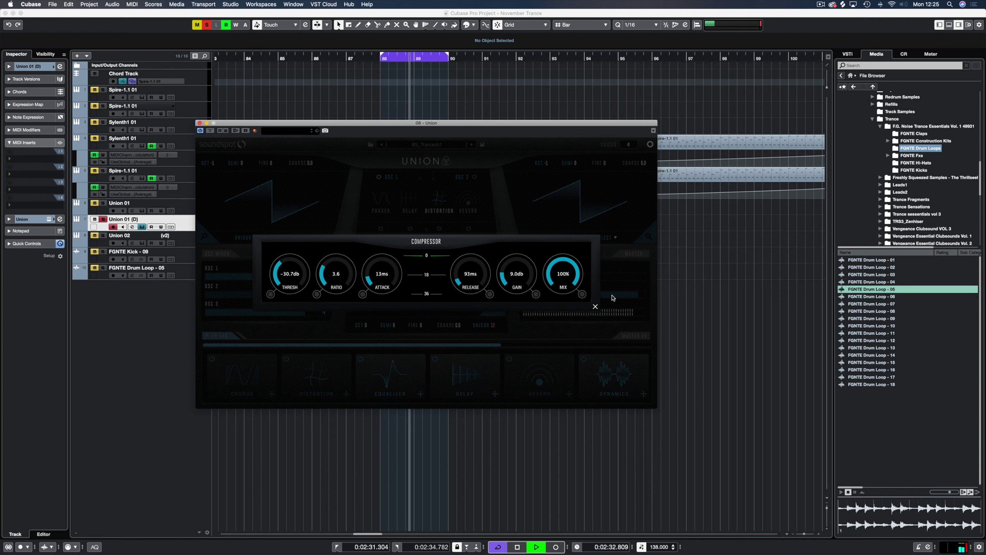
{"action": "left_click", "coordinate": [595, 307]}
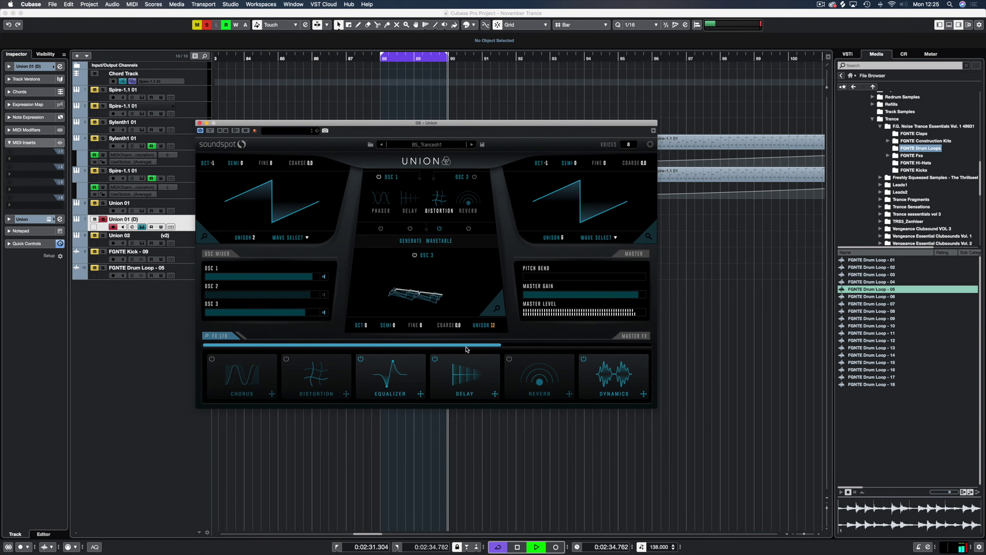
{"action": "mouse_move", "coordinate": [496, 344]}
{"action": "left_mouse_down"}
{"action": "mouse_move", "coordinate": [647, 342]}
{"action": "mouse_move", "coordinate": [496, 344]}
{"action": "left_mouse_up"}
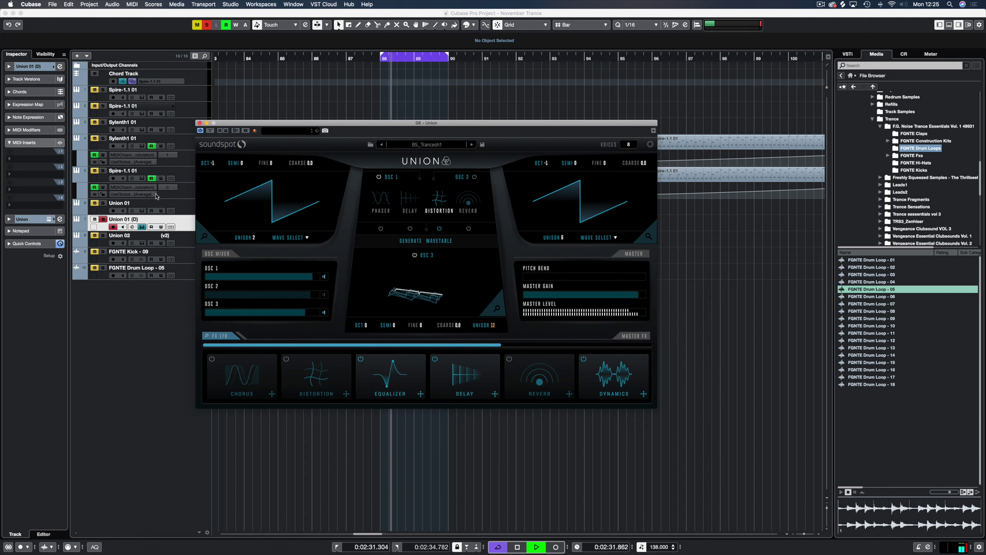
- Solo the FGNTE Kick - 09 and Union 01 tracks alongside Union 01 (D) and audition the combined loop
{"action": "key", "text": "space"}
{"action": "left_click", "coordinate": [102, 252]}
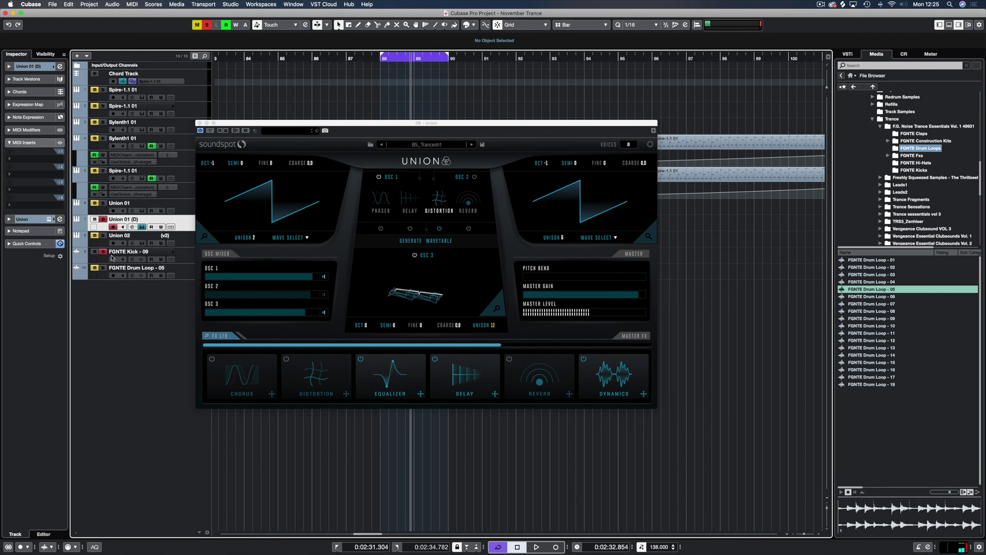
{"action": "key", "text": "space"}
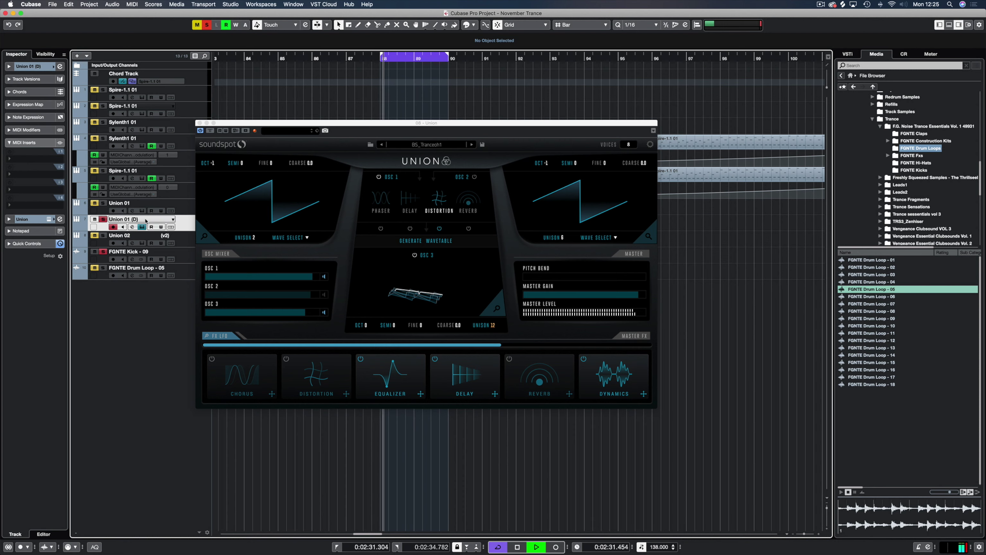
{"action": "left_click", "coordinate": [103, 203]}
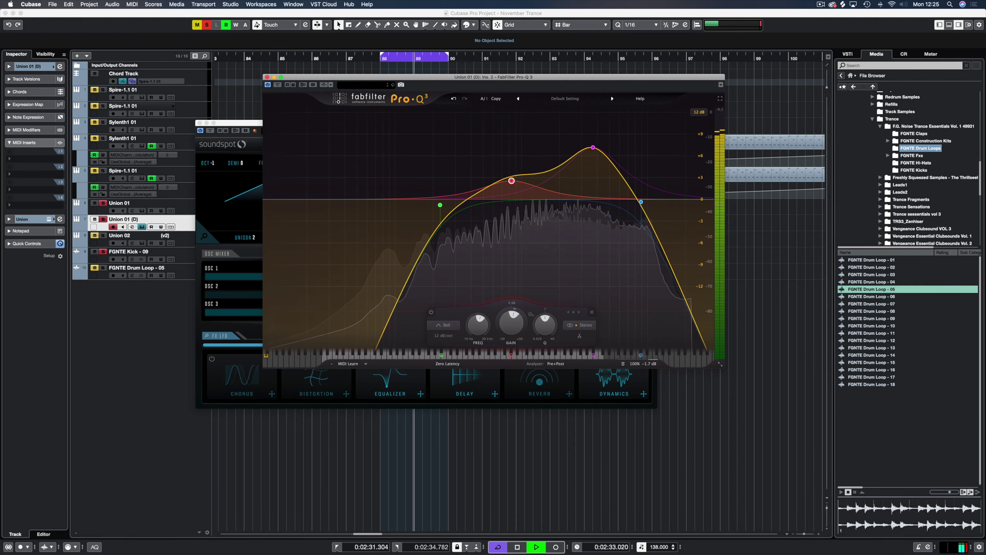
- Examine the EQ bands and high-frequency cut in Union 01 (D)'s Pro-Q 3 insert, stop playback and close the plug-in
{"action": "mouse_move", "coordinate": [594, 141]}
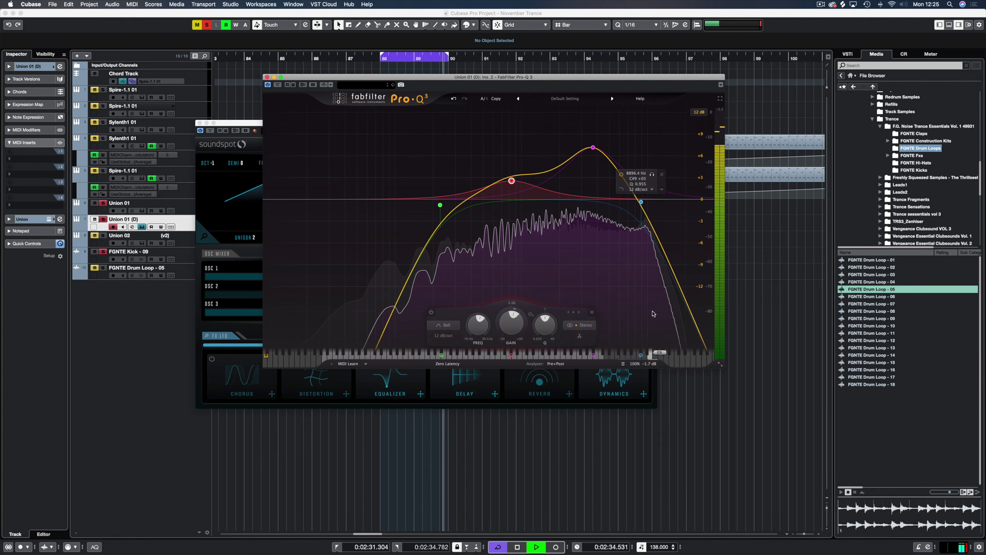
{"action": "mouse_move", "coordinate": [647, 362]}
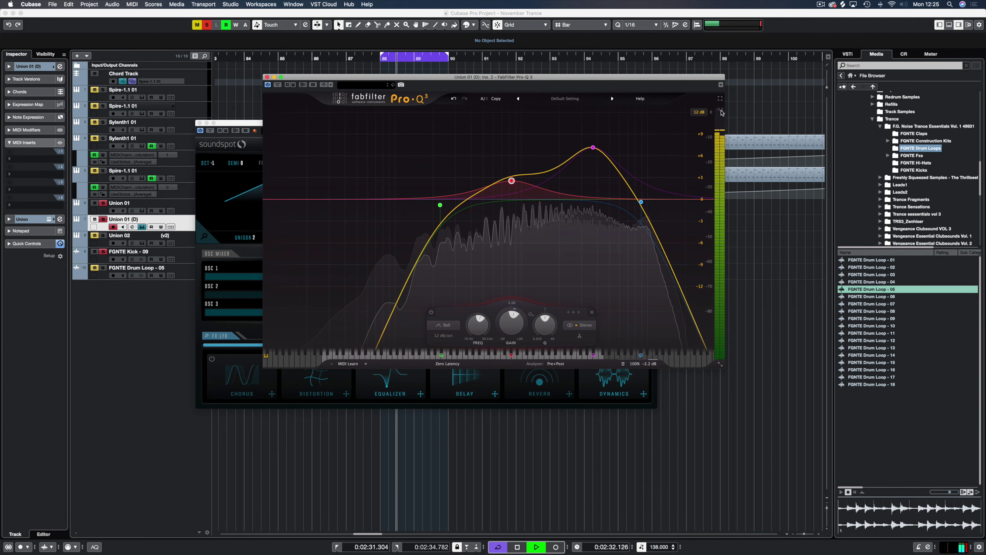
{"action": "key", "text": "space"}
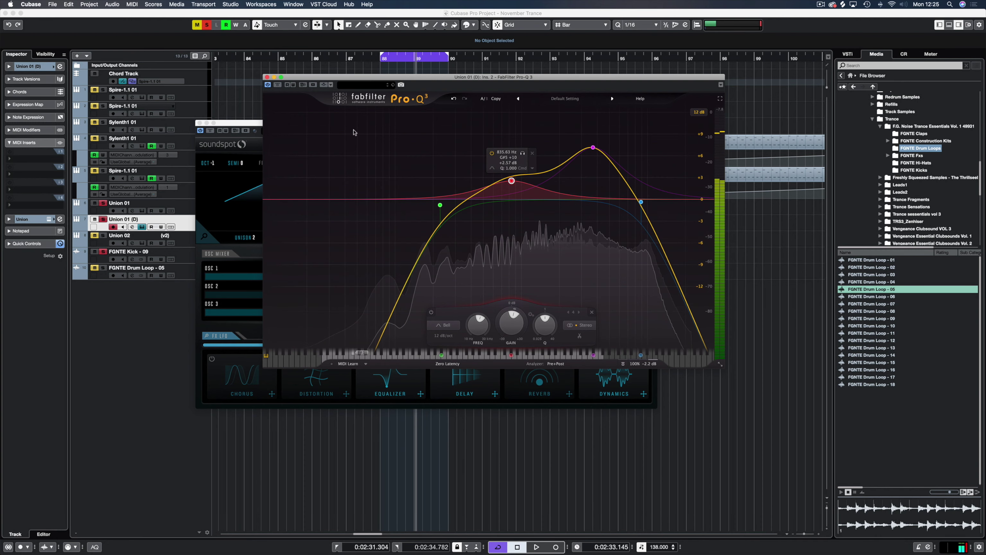
{"action": "left_click", "coordinate": [267, 77]}
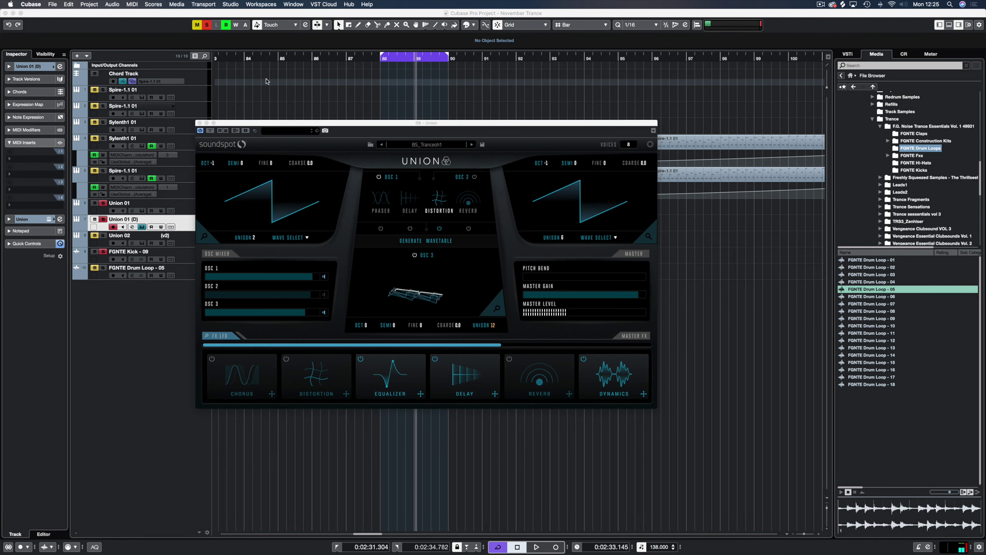
- Close the Union 01 (D) synth window and clear the solo on all soloed tracks
{"action": "left_click", "coordinate": [199, 123]}
{"action": "left_click", "coordinate": [103, 219]}
{"action": "left_click", "coordinate": [103, 252], "text": "super"}
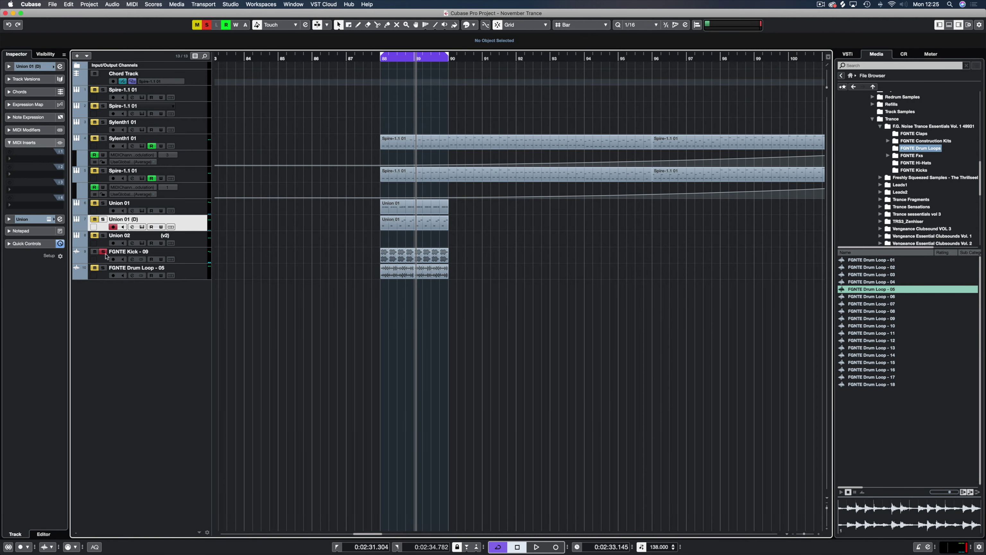
{"action": "left_click", "coordinate": [103, 251]}
- Create an empty MIDI part on the Union 02 track from bar 88 to 90 and audition keys in its Key Editor
{"action": "left_click", "coordinate": [194, 244]}
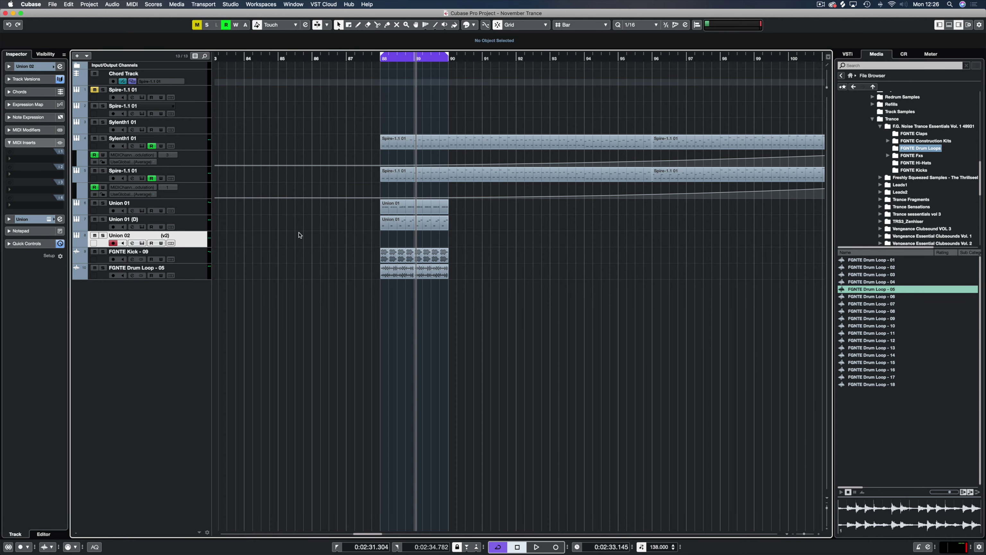
{"action": "double_click", "coordinate": [396, 239]}
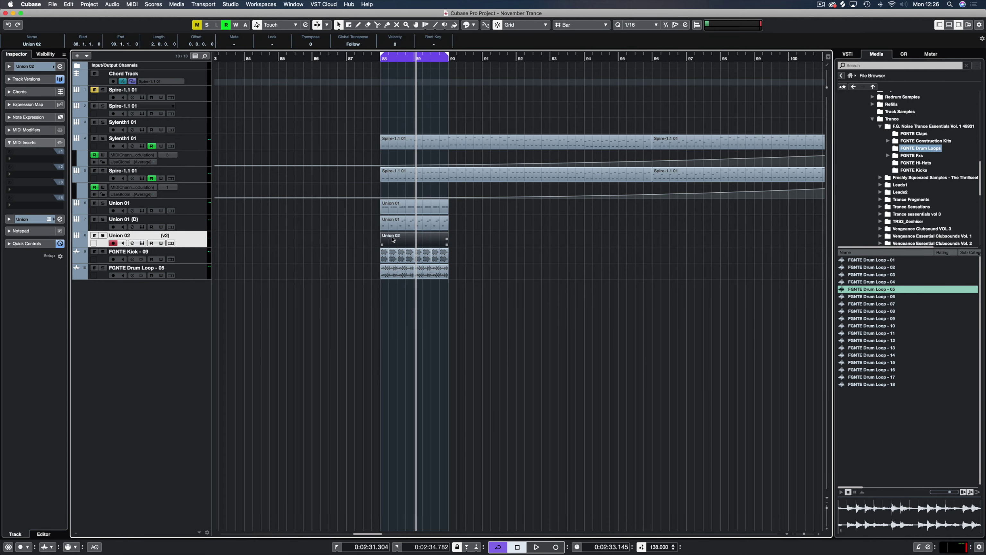
{"action": "double_click", "coordinate": [394, 240]}
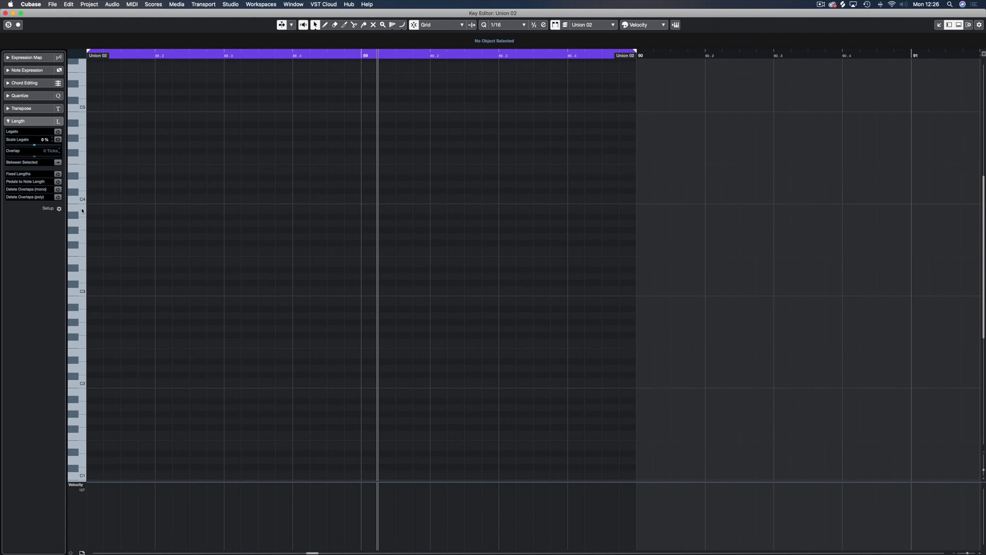
{"action": "left_click", "coordinate": [82, 224]}
{"action": "left_click", "coordinate": [84, 132]}
{"action": "left_click", "coordinate": [5, 13]}
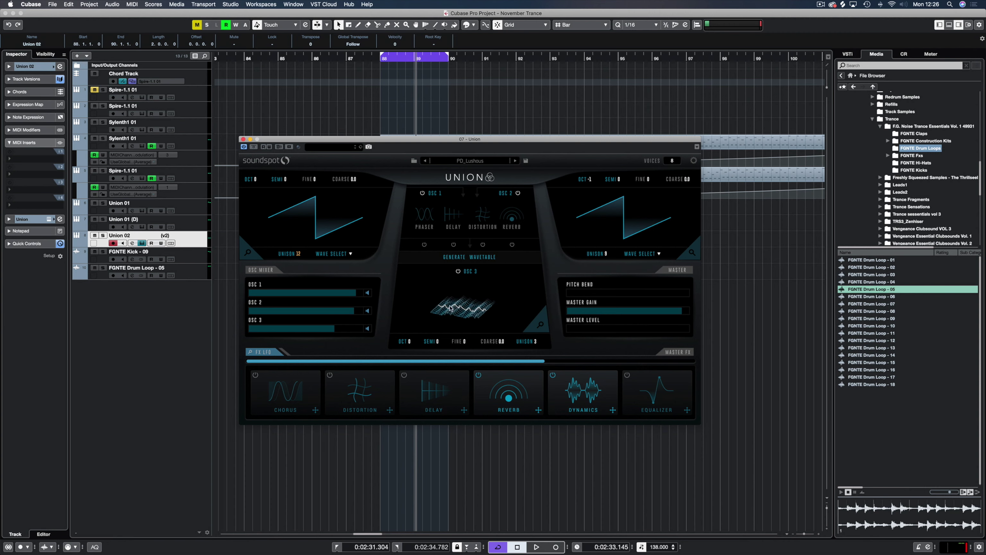
- Examine Oscillator 3's envelope, LFO shape and LFO rate options in the Union 02 synth, keep the settings and close the oscillator view
{"action": "left_click", "coordinate": [538, 326]}
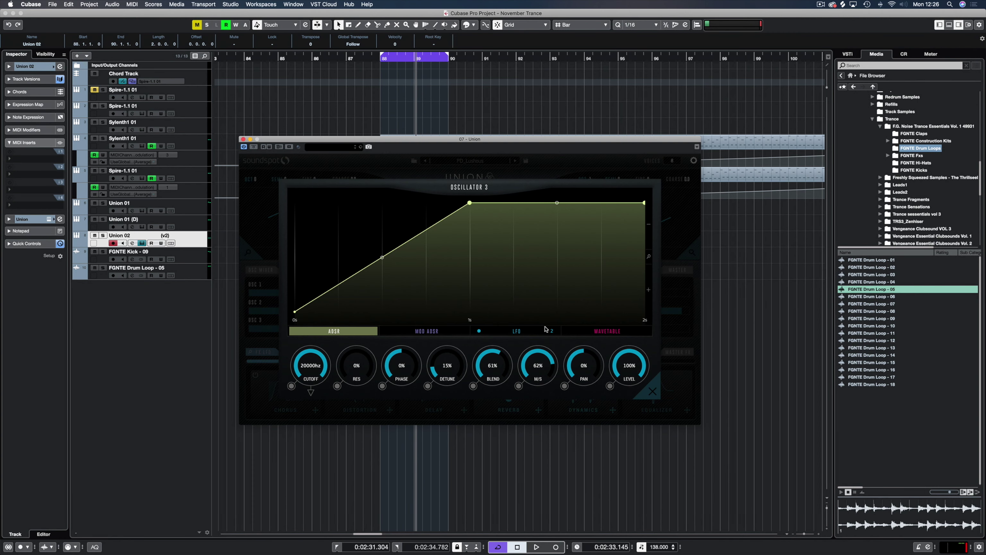
{"action": "left_click", "coordinate": [517, 331]}
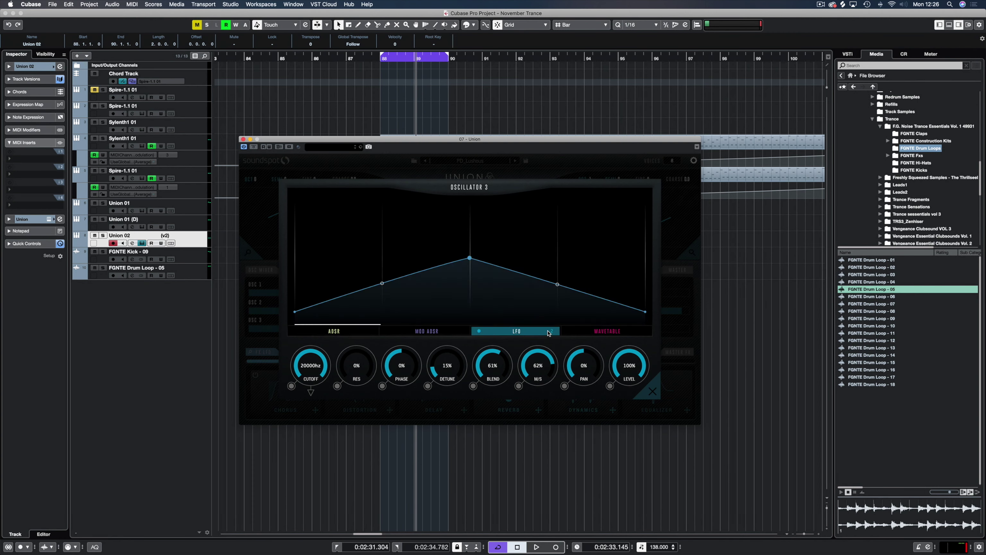
{"action": "left_click", "coordinate": [552, 331]}
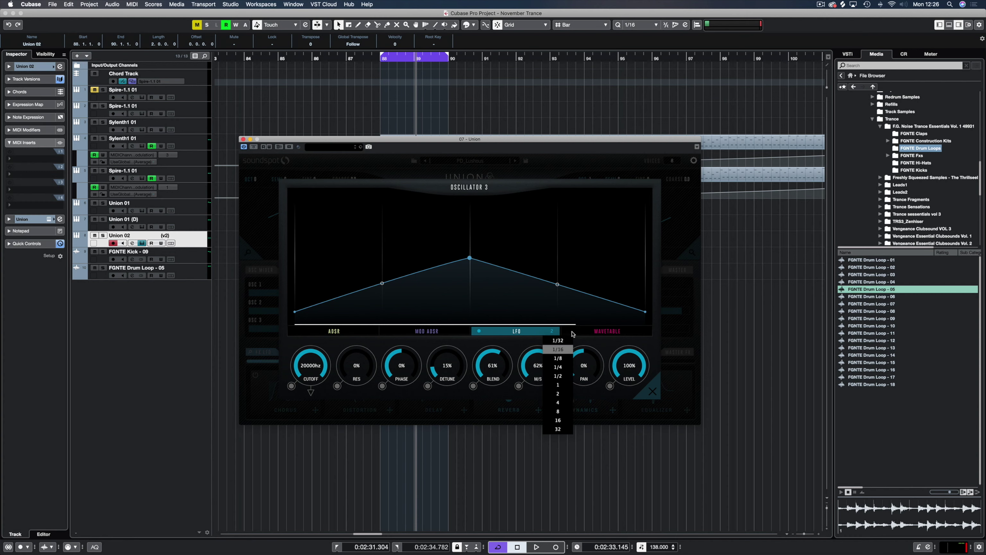
{"action": "left_click", "coordinate": [644, 302]}
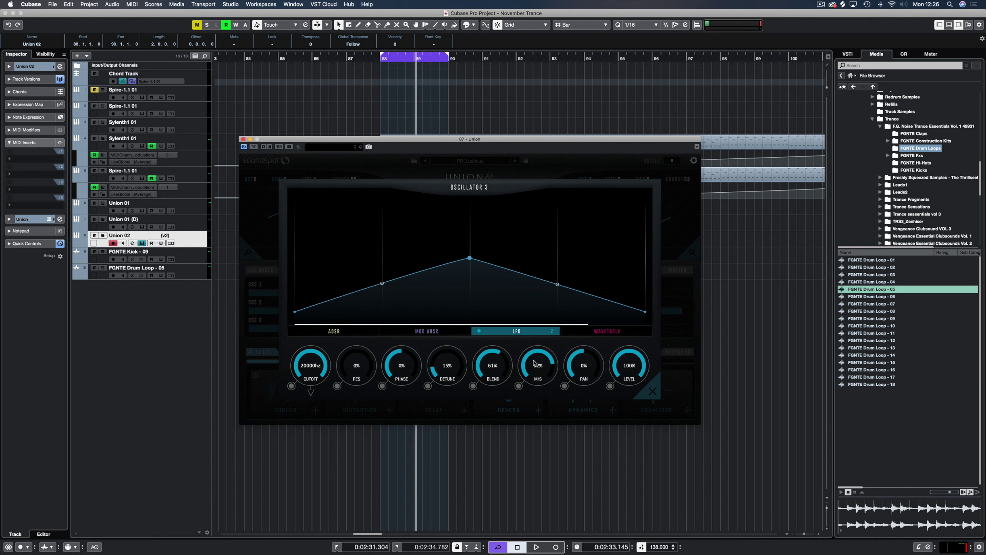
{"action": "left_click", "coordinate": [652, 393]}
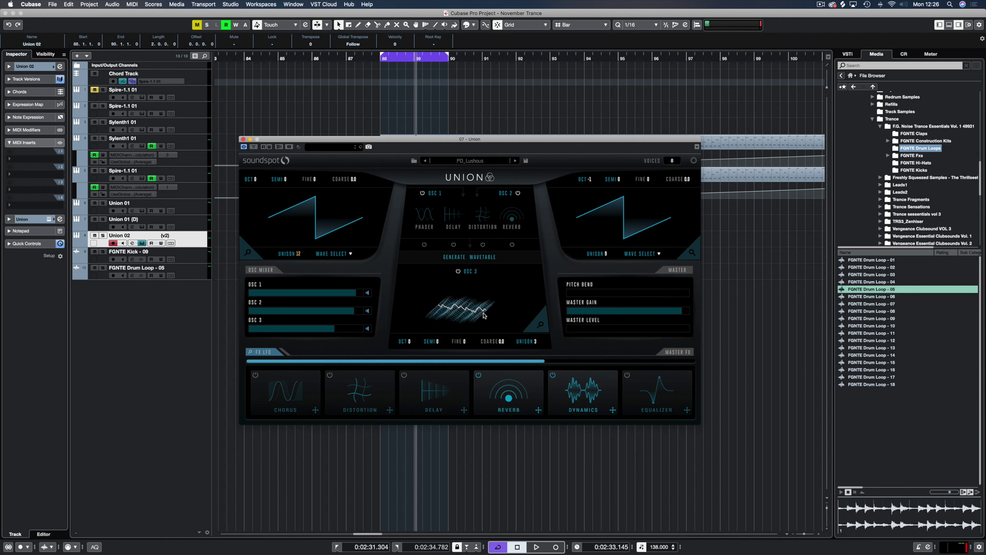
- Briefly mute and restore OSC 2 in the PD_Lushous patch, and examine its Reverb and Compressor settings
{"action": "left_click", "coordinate": [367, 310]}
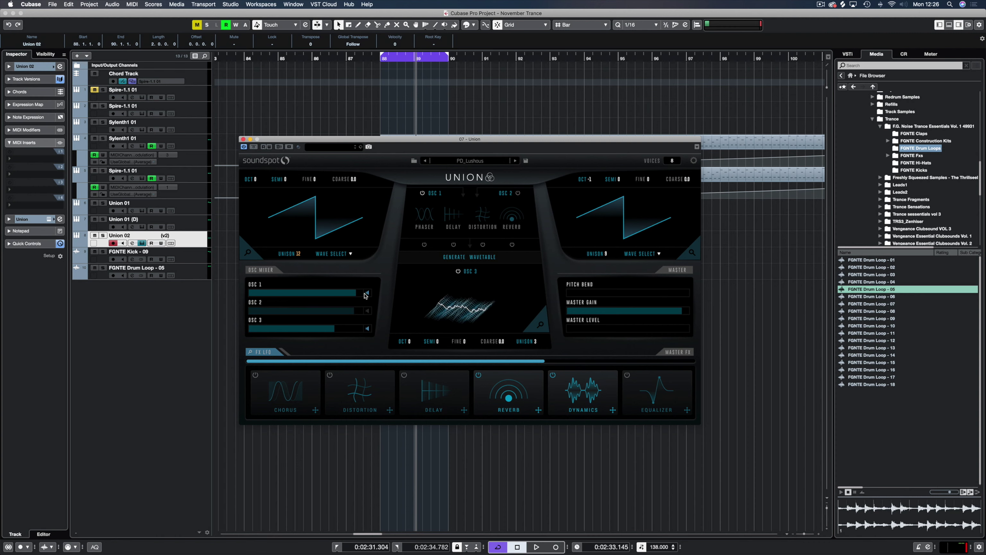
{"action": "left_click", "coordinate": [367, 311]}
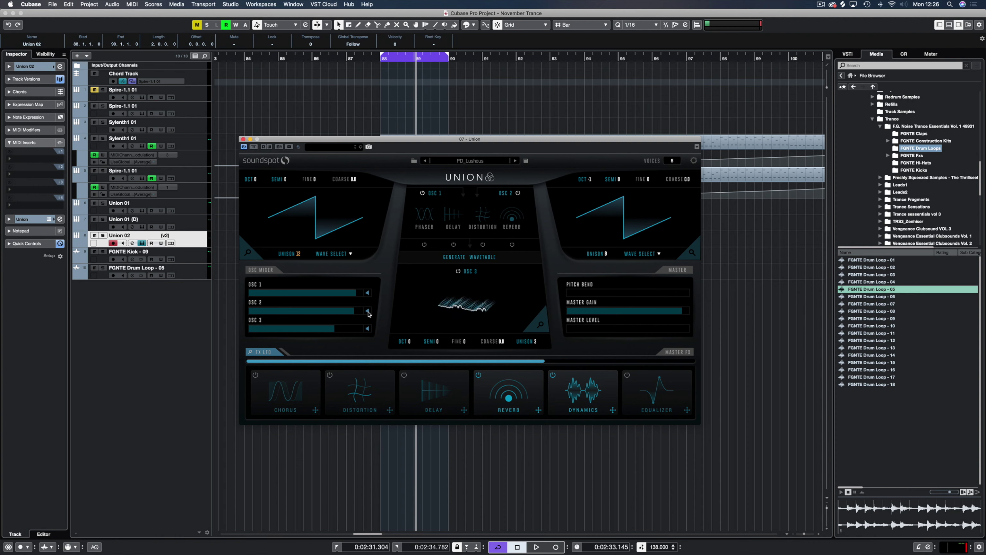
{"action": "left_click", "coordinate": [510, 396]}
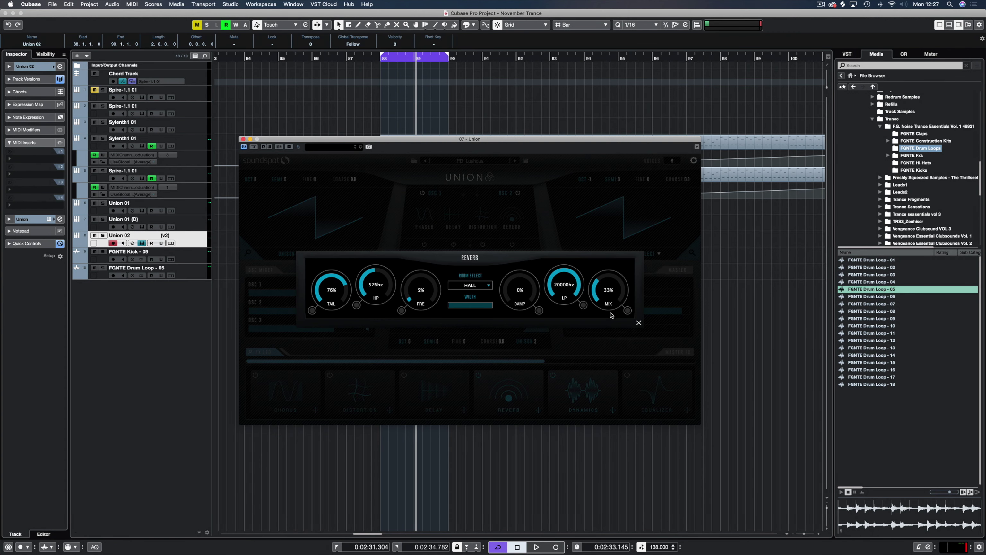
{"action": "left_click", "coordinate": [639, 322]}
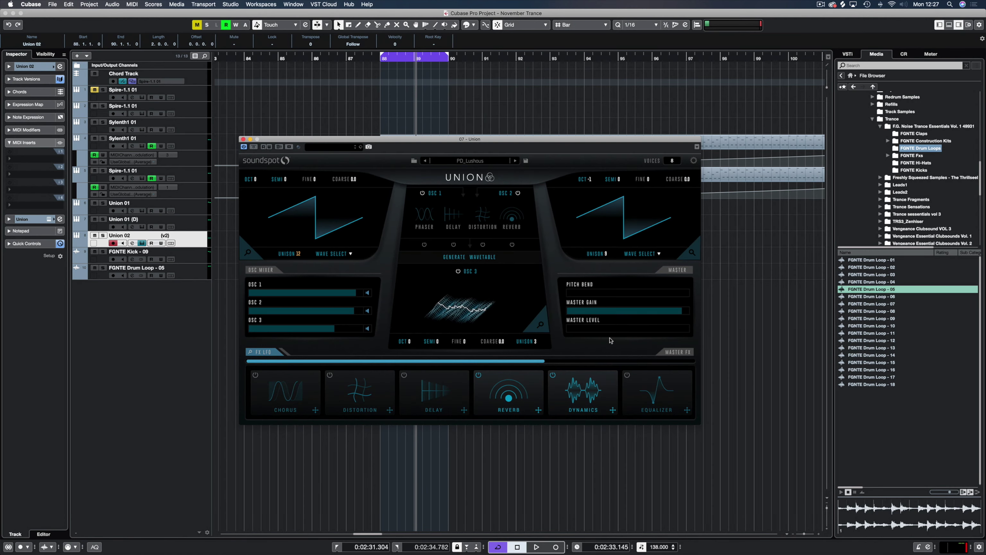
{"action": "left_click", "coordinate": [585, 388]}
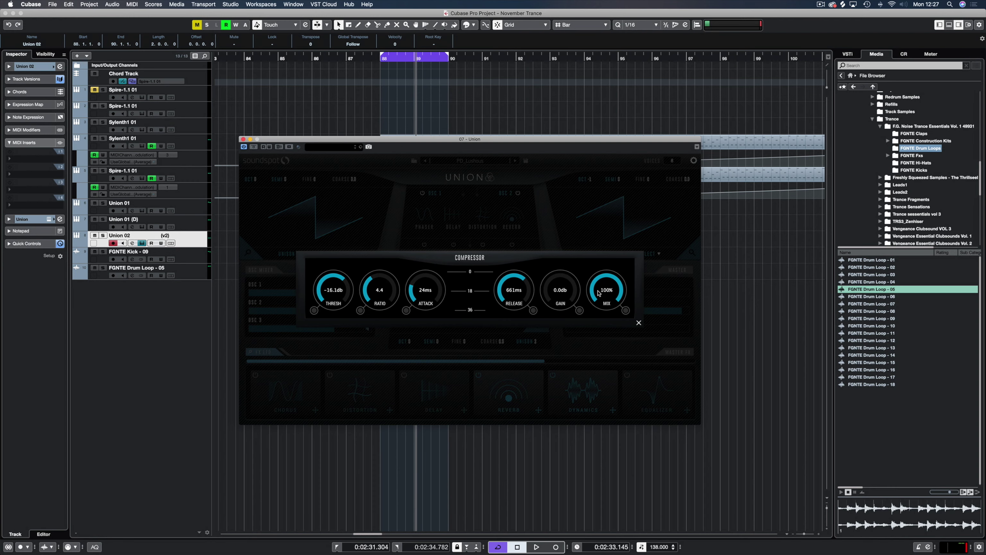
{"action": "left_click", "coordinate": [639, 323]}
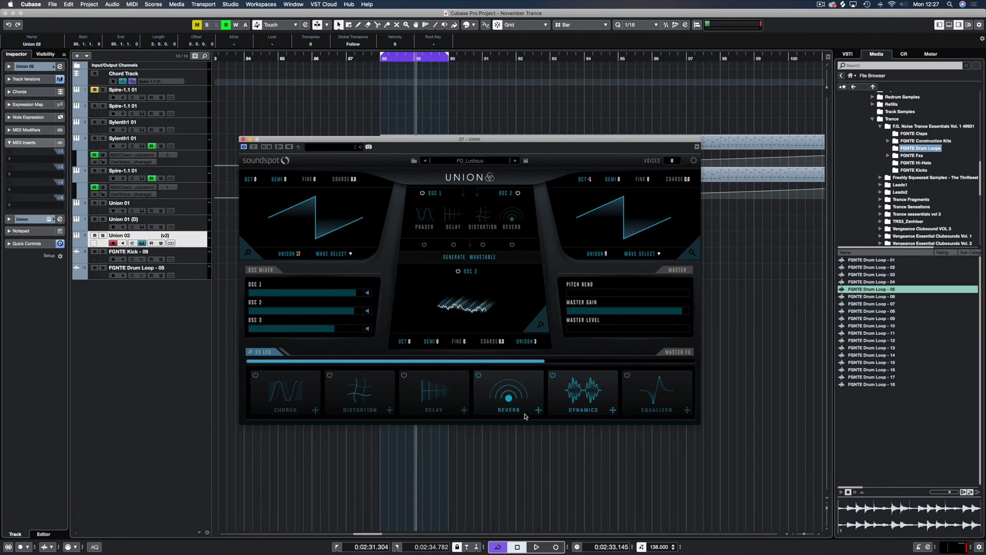
{"action": "mouse_move", "coordinate": [515, 364]}
{"action": "left_mouse_down"}
{"action": "mouse_move", "coordinate": [666, 364]}
{"action": "mouse_move", "coordinate": [515, 364]}
{"action": "left_mouse_up"}
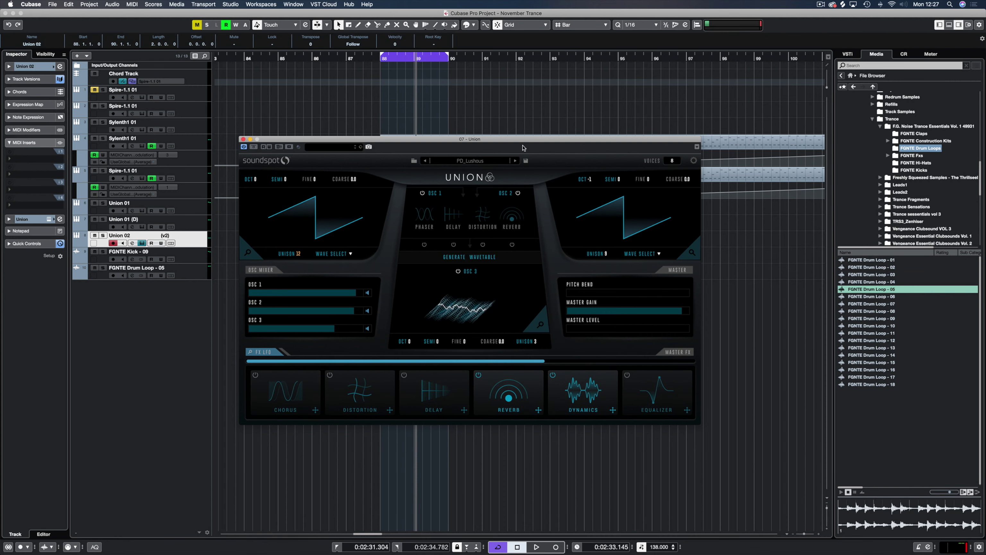
- Close the Union 02 synth window and add a new instrument track with Union as its instrument
{"action": "left_click", "coordinate": [243, 139]}
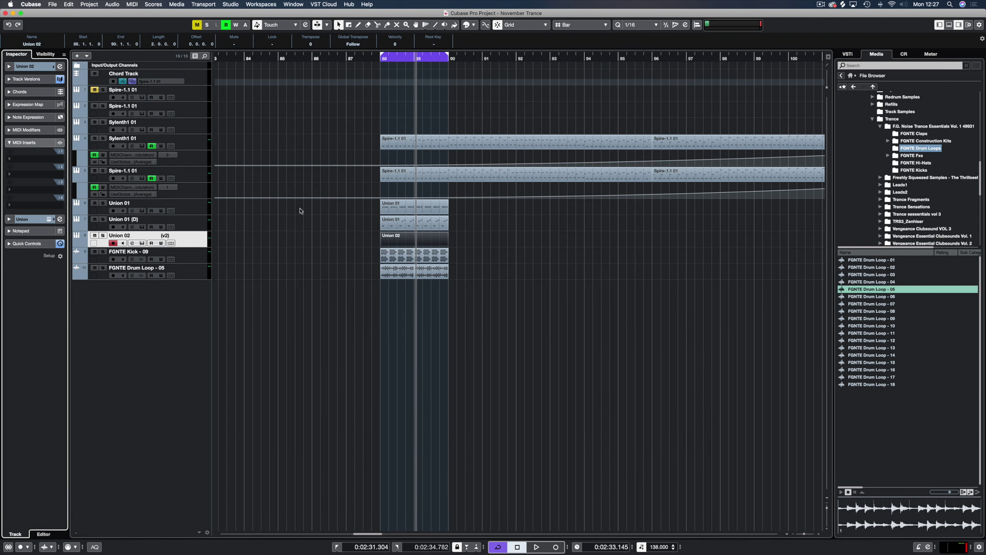
{"action": "right_click", "coordinate": [169, 297]}
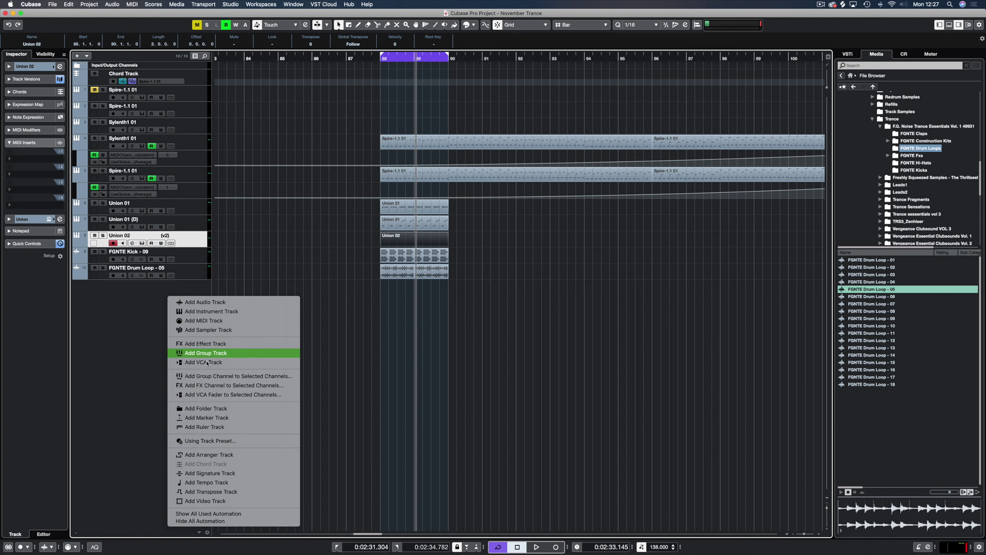
{"action": "left_click", "coordinate": [385, 253]}
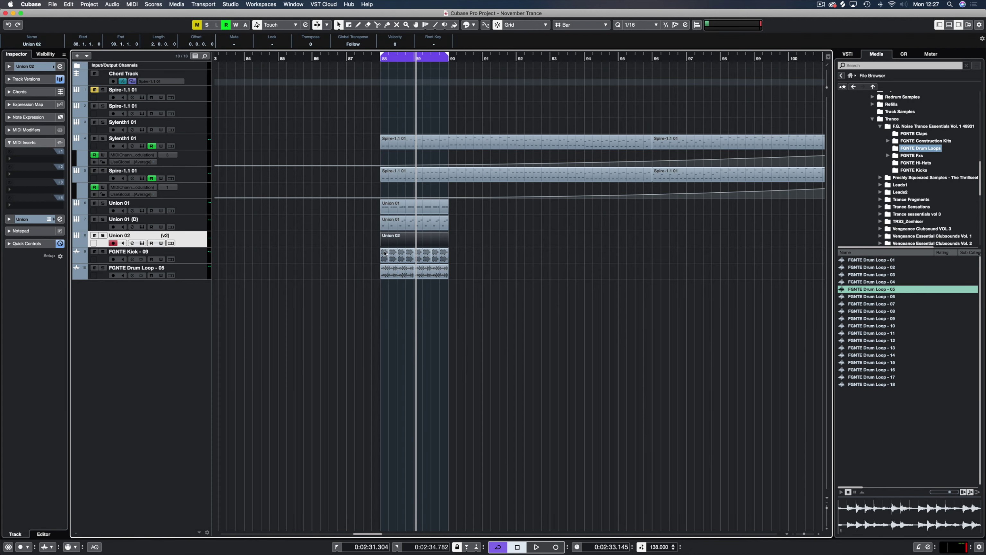
{"action": "left_click", "coordinate": [848, 53]}
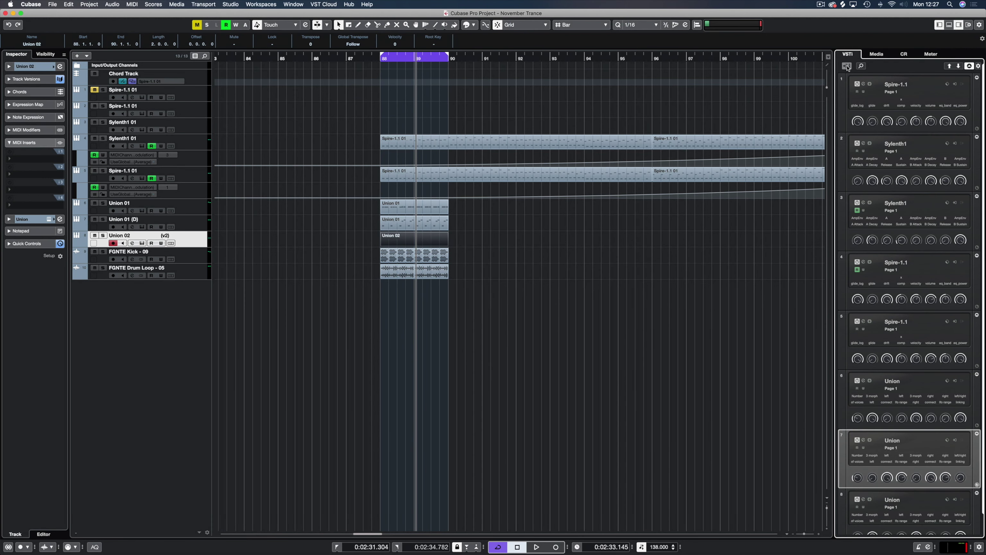
{"action": "left_click", "coordinate": [847, 66]}
{"action": "left_click", "coordinate": [452, 194]}
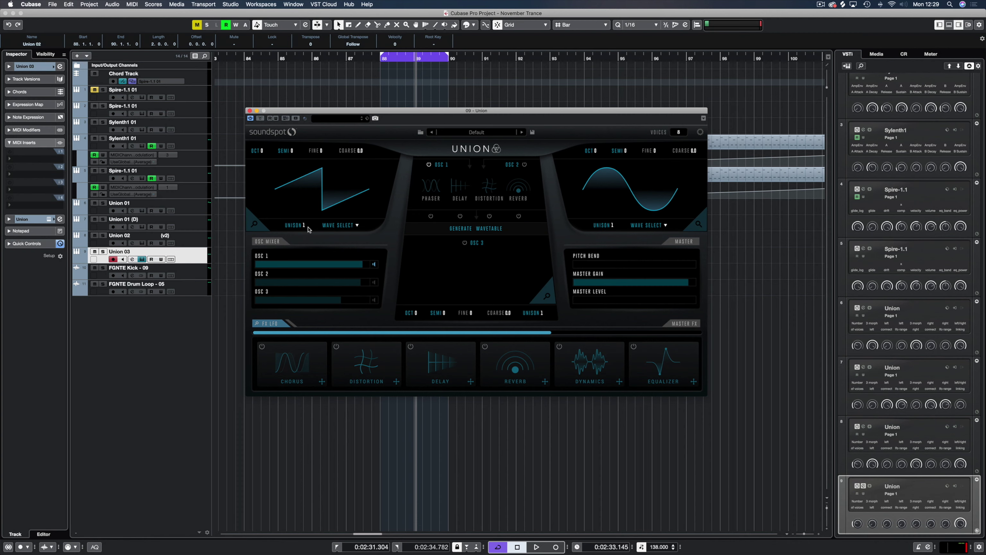
- Set OSC 2's waveform to Saw in the new Union patch, toggle OSC 2 on and off, and leave it off
{"action": "left_click", "coordinate": [655, 226]}
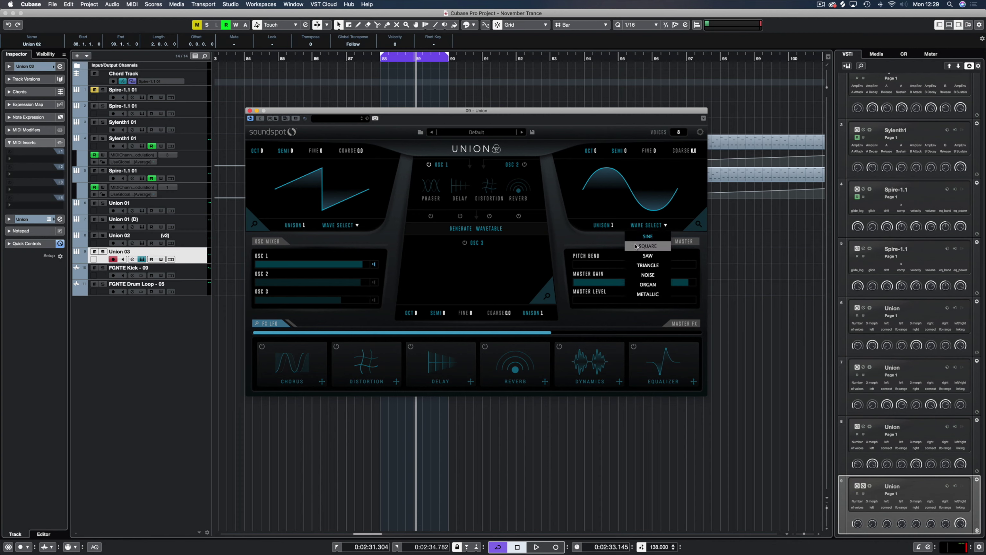
{"action": "left_click", "coordinate": [645, 257]}
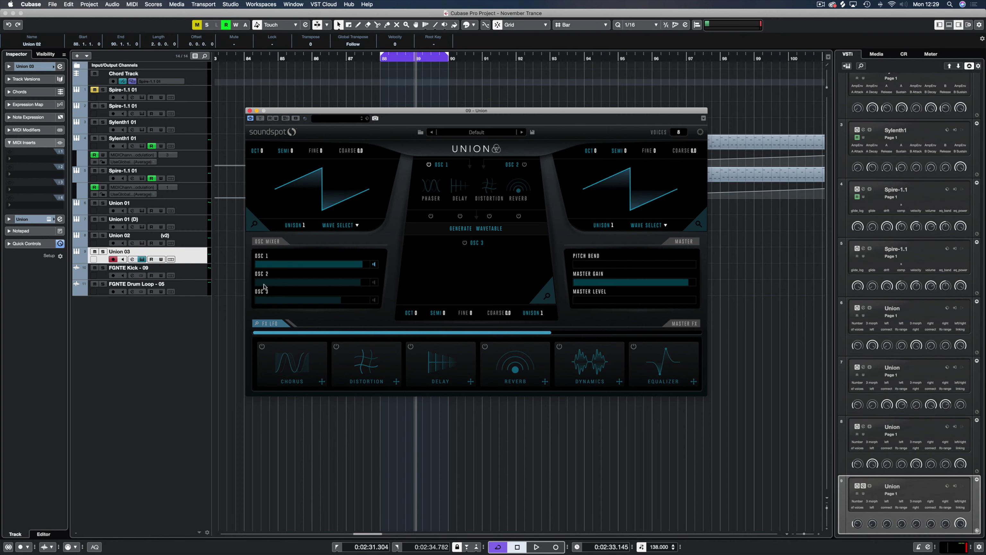
{"action": "left_click", "coordinate": [372, 283]}
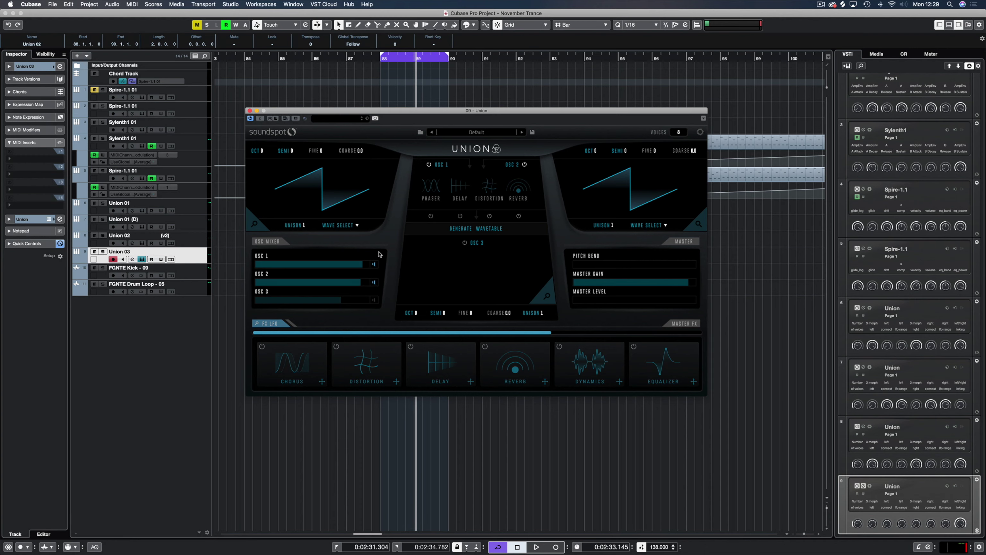
{"action": "left_click", "coordinate": [373, 283]}
{"action": "left_click", "coordinate": [374, 283]}
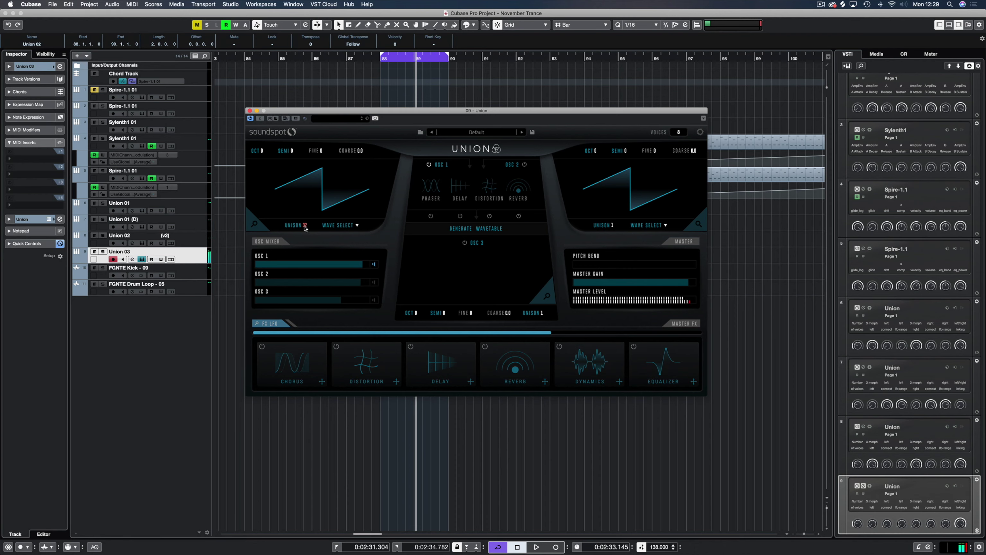
- Set Oscillator 1's detune to 52% and blend to 71%, and close the oscillator view
{"action": "left_click", "coordinate": [254, 224]}
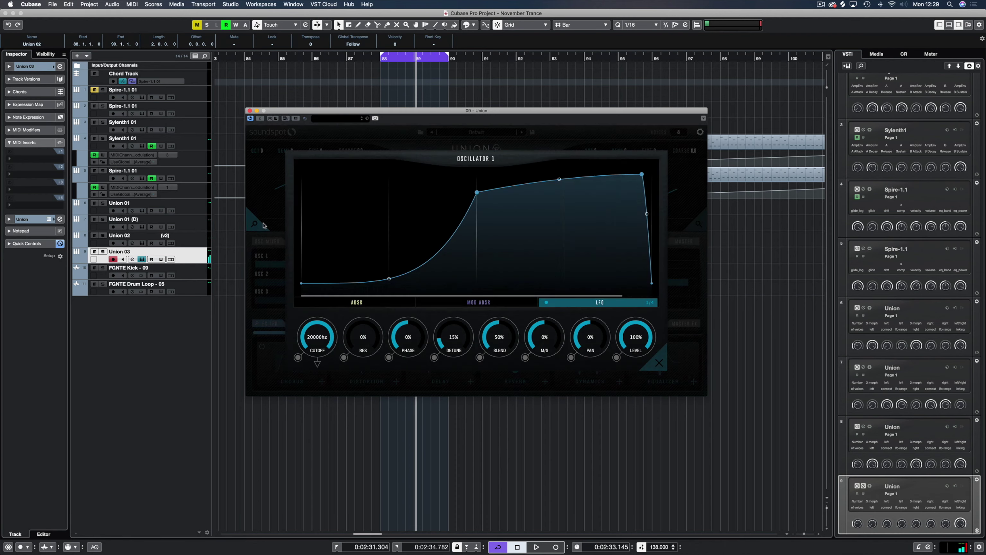
{"action": "left_click_drag", "start_coordinate": [453, 338], "coordinate": [455, 304]}
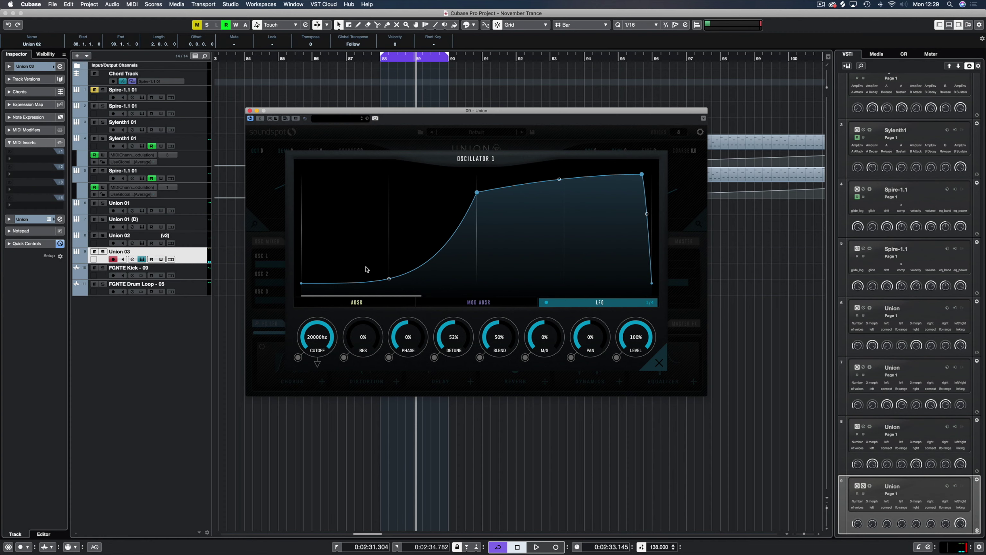
{"action": "left_click", "coordinate": [366, 303]}
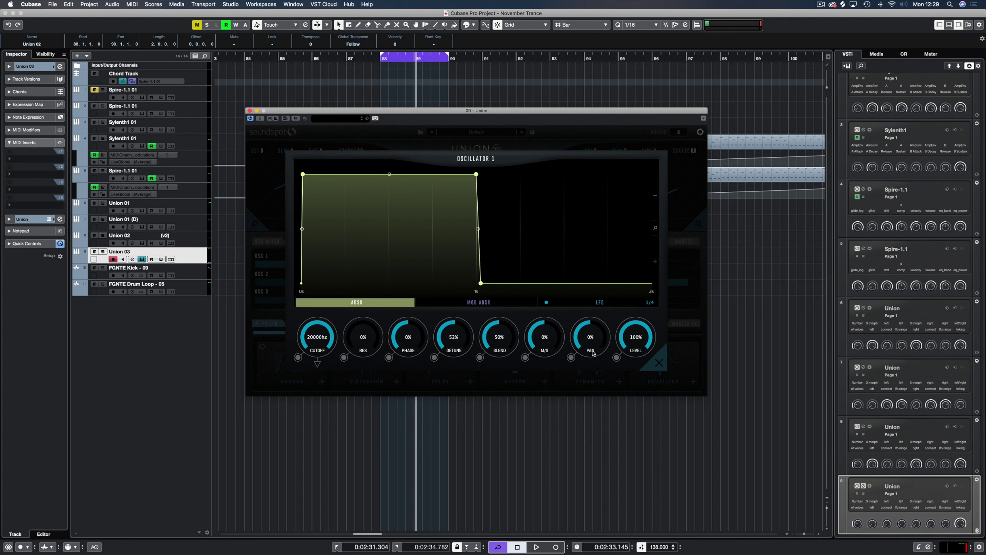
{"action": "left_click_drag", "start_coordinate": [505, 340], "coordinate": [503, 315]}
{"action": "left_click", "coordinate": [662, 366]}
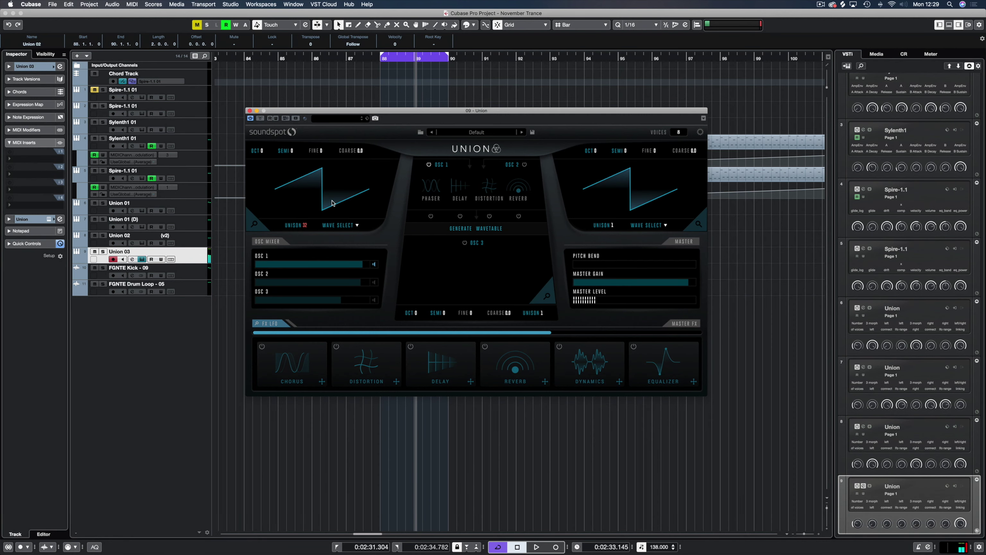
- Switch OSC 2 on and set its detune to 39%, blend to 58% and level to 80%
{"action": "left_click", "coordinate": [373, 282]}
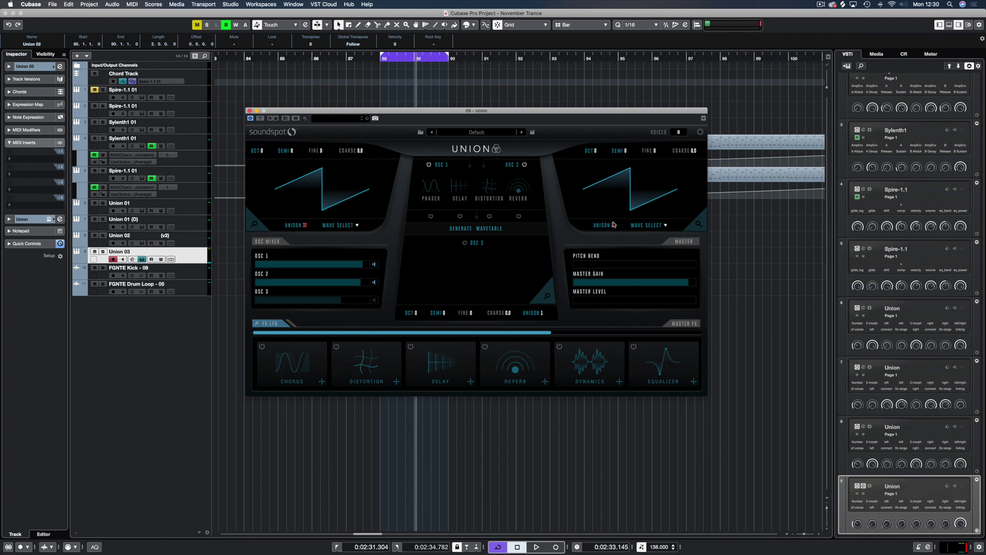
{"action": "left_click", "coordinate": [698, 224]}
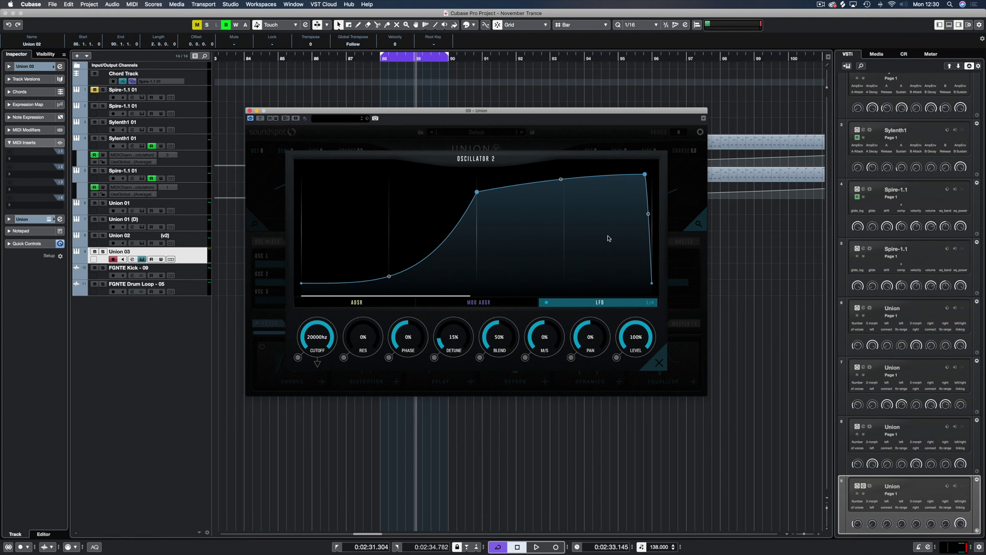
{"action": "left_click_drag", "start_coordinate": [451, 334], "coordinate": [453, 323]}
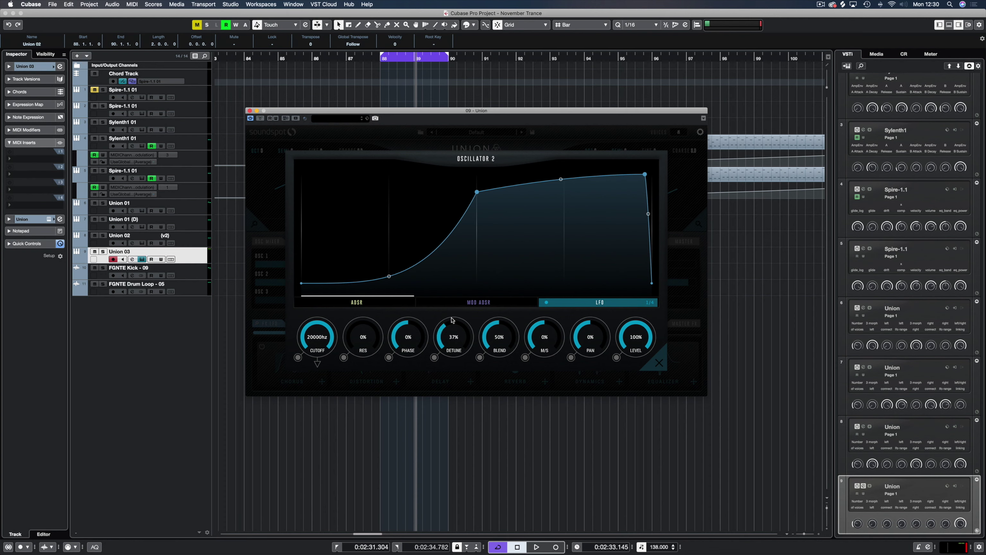
{"action": "left_click_drag", "start_coordinate": [633, 341], "coordinate": [630, 361]}
{"action": "left_click", "coordinate": [659, 365]}
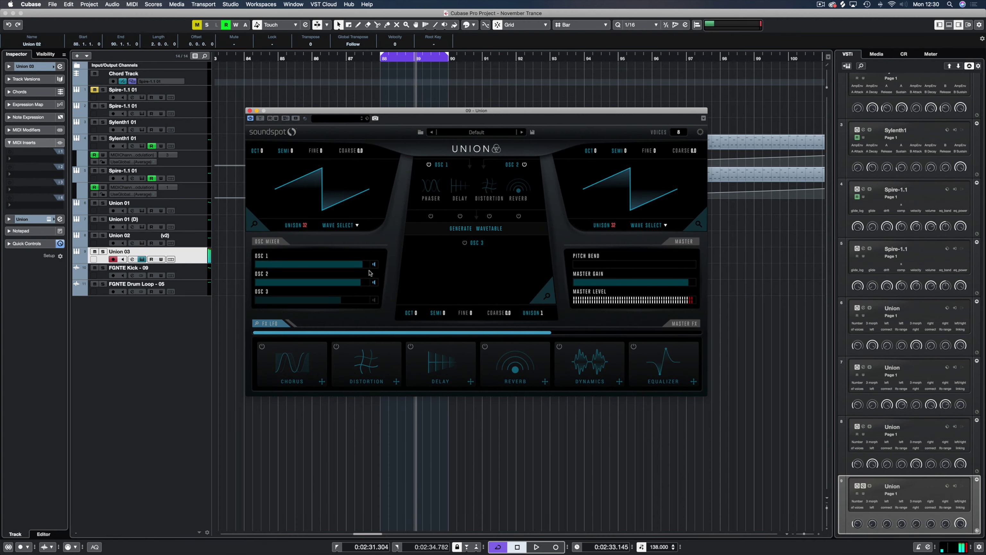
- Drop OSC 2 to octave -1 and lower the master gain slightly
{"action": "key", "text": "space"}
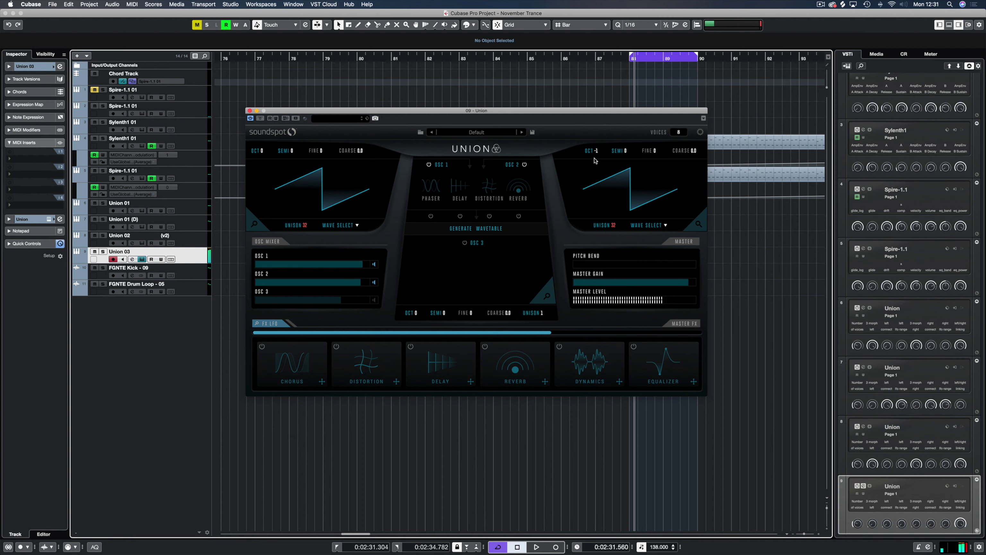
{"action": "left_click_drag", "start_coordinate": [688, 287], "coordinate": [675, 289]}
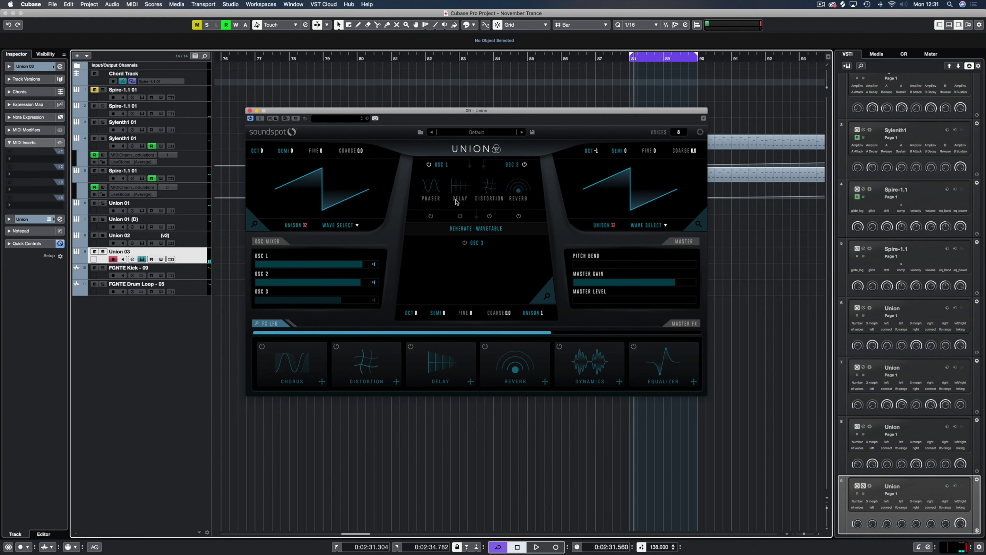
- Enable the OSC 1-2 Distortion, keep the Zerosq style, set its high-pass to 188 Hz, and adjust its drive and mix
{"action": "left_click", "coordinate": [489, 216]}
{"action": "left_click", "coordinate": [490, 190]}
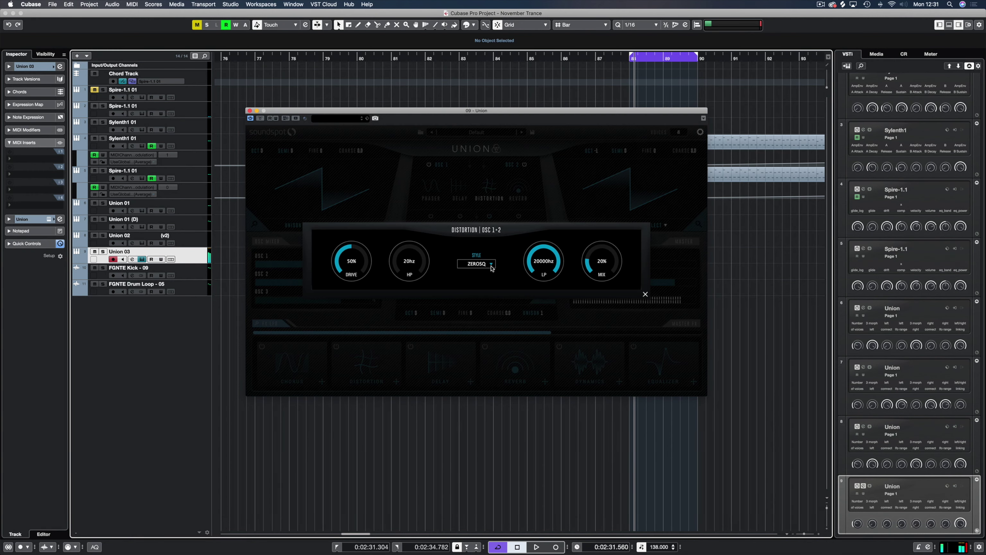
{"action": "left_click_drag", "start_coordinate": [602, 266], "coordinate": [603, 220]}
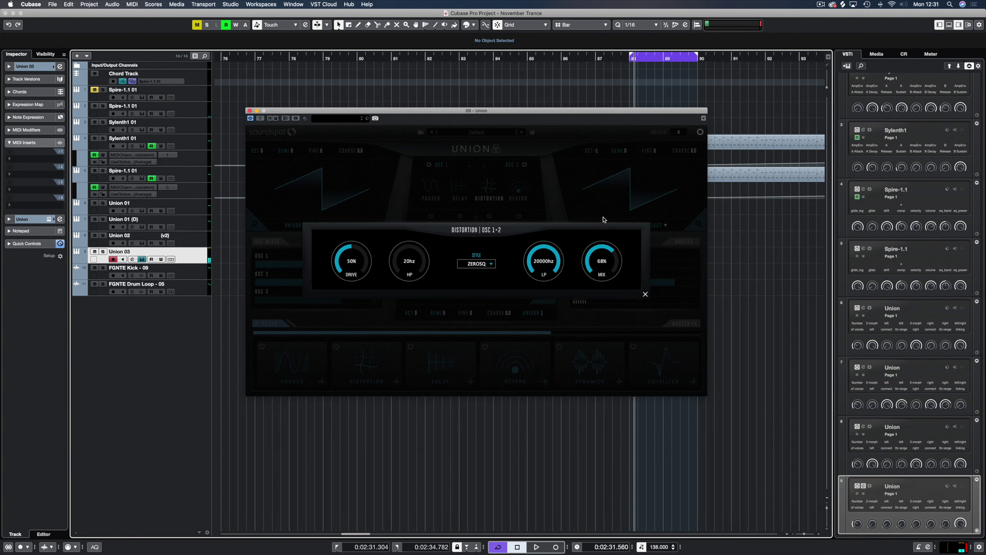
{"action": "left_click_drag", "start_coordinate": [358, 260], "coordinate": [413, 235]}
{"action": "left_click_drag", "start_coordinate": [547, 263], "coordinate": [549, 241]}
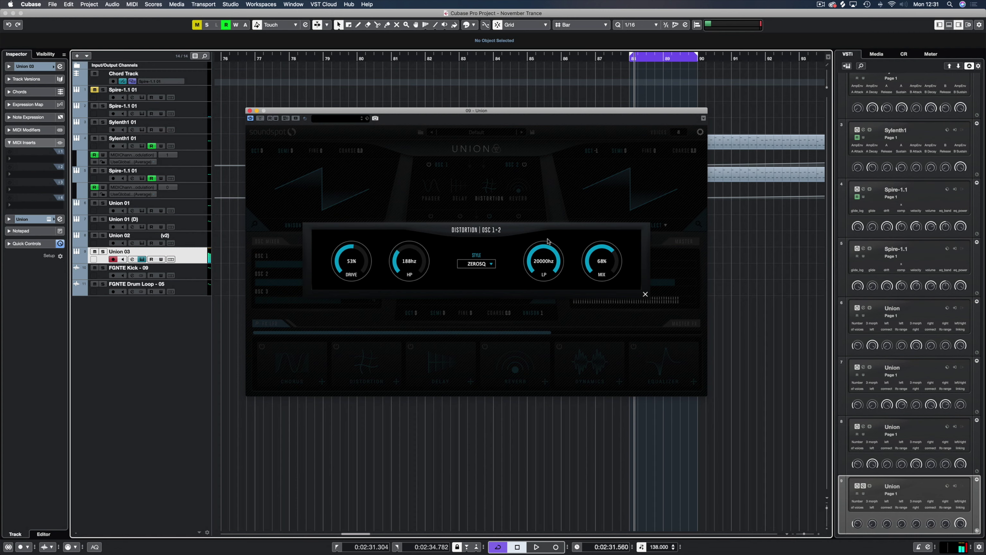
{"action": "left_click_drag", "start_coordinate": [599, 261], "coordinate": [601, 256]}
{"action": "left_click_drag", "start_coordinate": [349, 264], "coordinate": [346, 270]}
{"action": "left_click", "coordinate": [645, 294]}
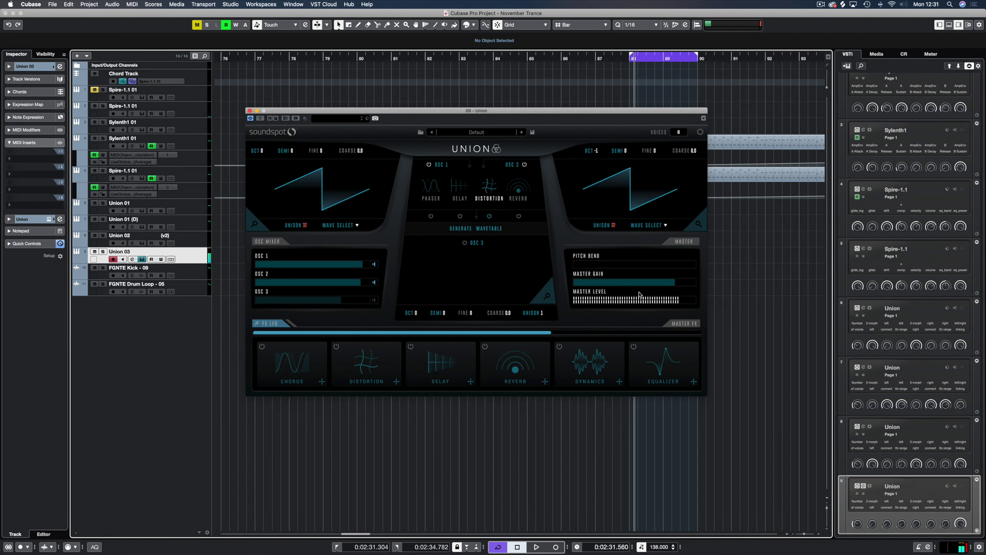
- Compare the patch with the OSC 1-2 Distortion bypassed and enabled, leaving it enabled
{"action": "left_click", "coordinate": [489, 217]}
{"action": "left_click", "coordinate": [489, 216]}
{"action": "left_click", "coordinate": [489, 216]}
{"action": "left_click", "coordinate": [489, 216]}
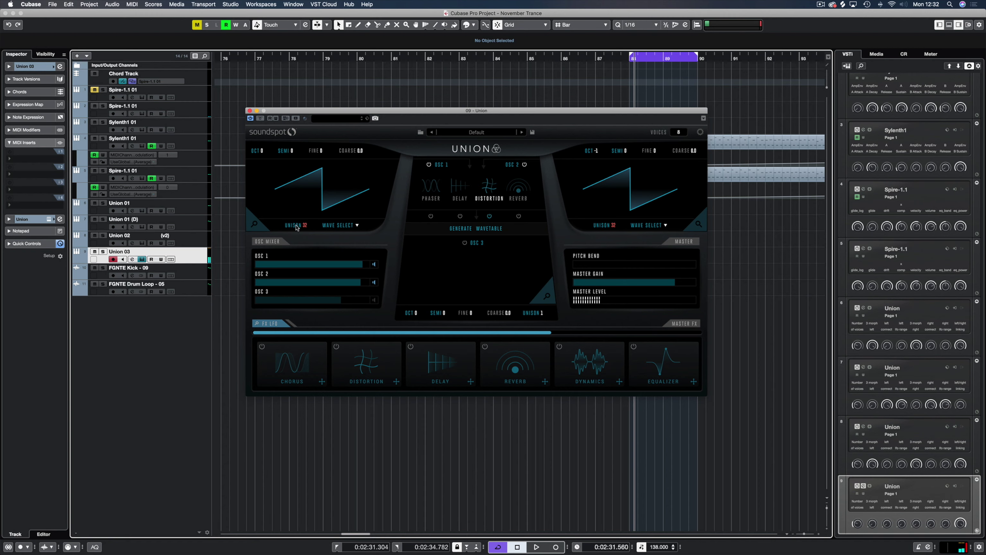
- Lengthen the ADSR release of Oscillator 1 and Oscillator 2 slightly, ending each at about 1.1 s
{"action": "left_click", "coordinate": [255, 226]}
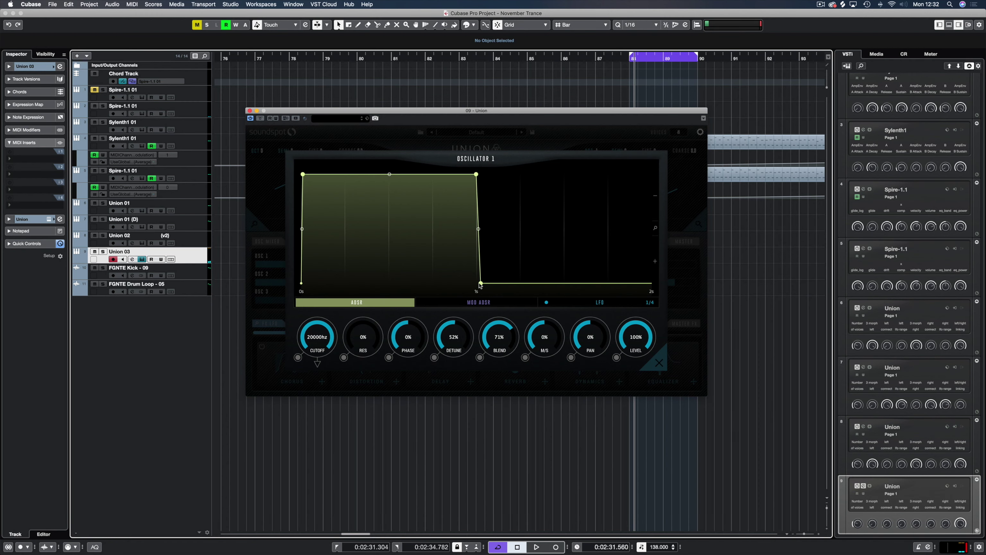
{"action": "mouse_move", "coordinate": [480, 285]}
{"action": "left_mouse_down"}
{"action": "mouse_move", "coordinate": [546, 284]}
{"action": "mouse_move", "coordinate": [494, 287]}
{"action": "mouse_move", "coordinate": [493, 296]}
{"action": "left_mouse_up"}
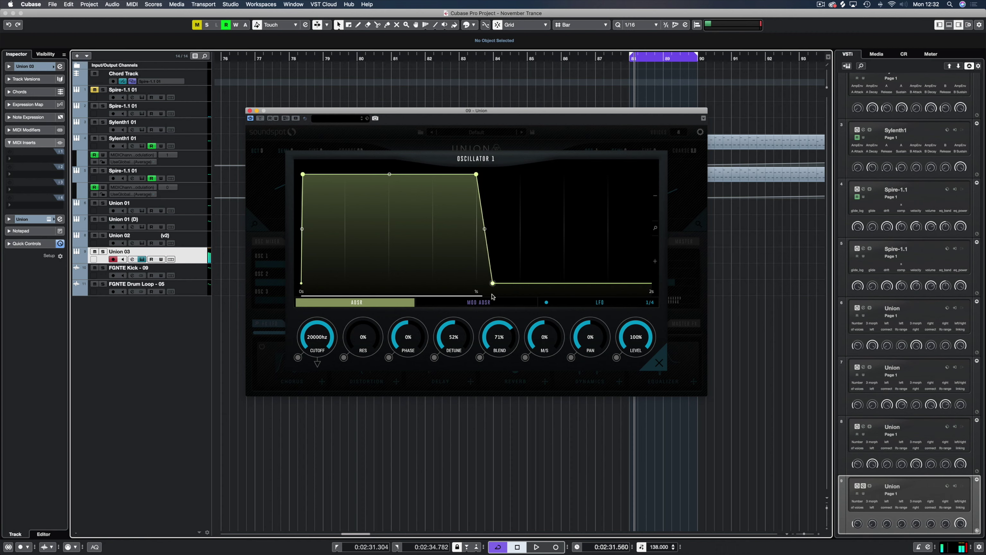
{"action": "left_click", "coordinate": [659, 362]}
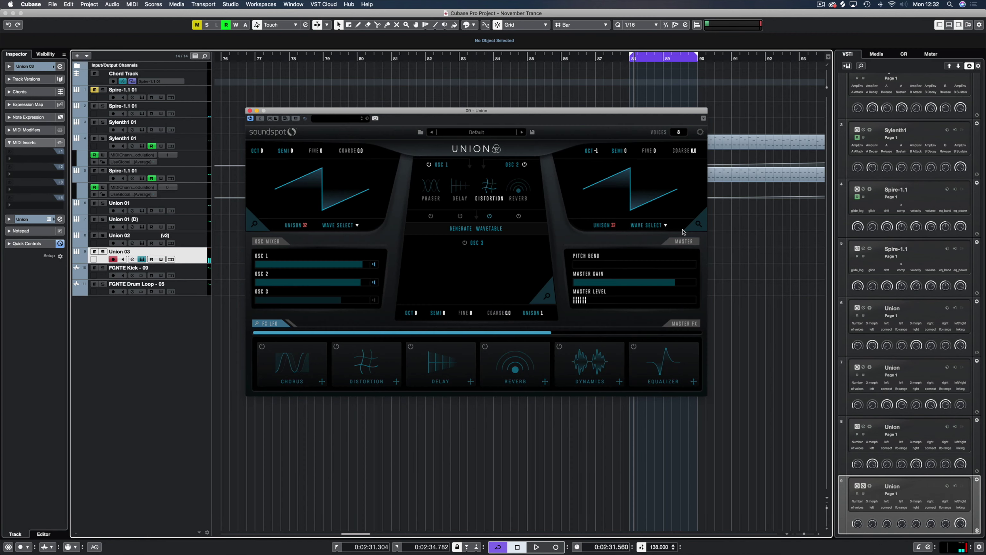
{"action": "left_click", "coordinate": [685, 230]}
{"action": "left_click", "coordinate": [404, 303]}
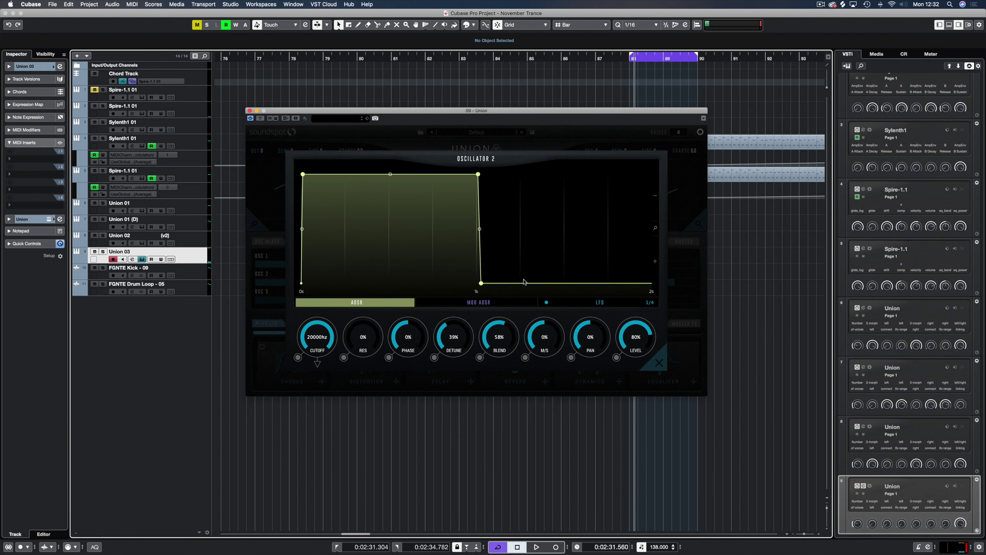
{"action": "left_click_drag", "start_coordinate": [481, 284], "coordinate": [490, 283]}
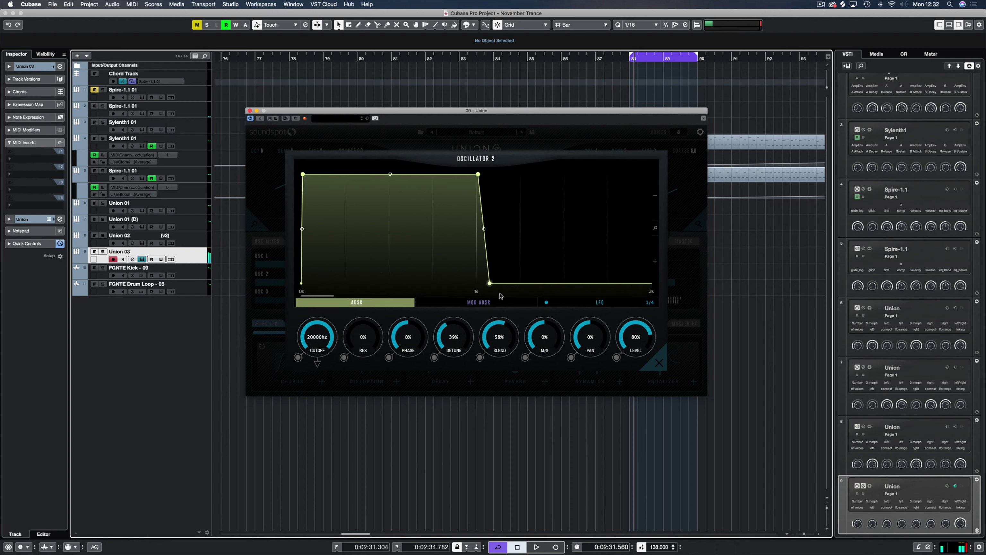
{"action": "left_click", "coordinate": [678, 177]}
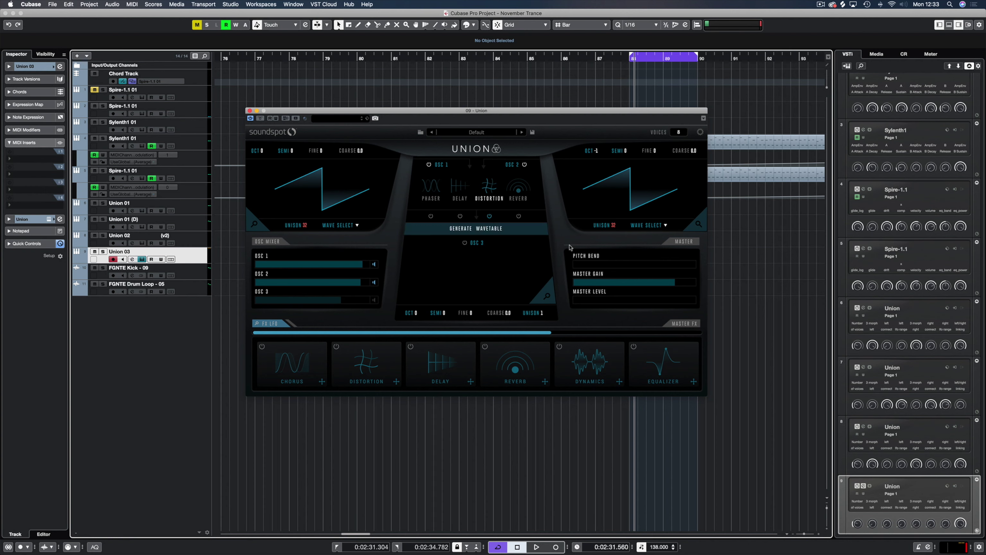
- Enable OSC 3, generate its wavetable, and mute OSC 1 and OSC 2 to audition OSC 3 alone
{"action": "left_click", "coordinate": [465, 242]}
{"action": "left_click", "coordinate": [488, 230]}
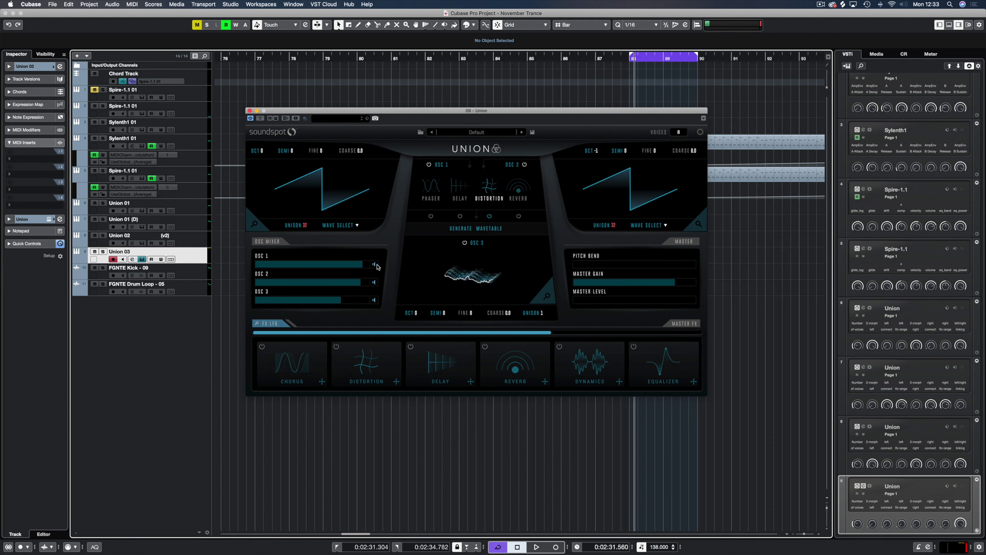
{"action": "left_click", "coordinate": [374, 283]}
{"action": "left_click", "coordinate": [374, 264]}
{"action": "key", "text": "space"}
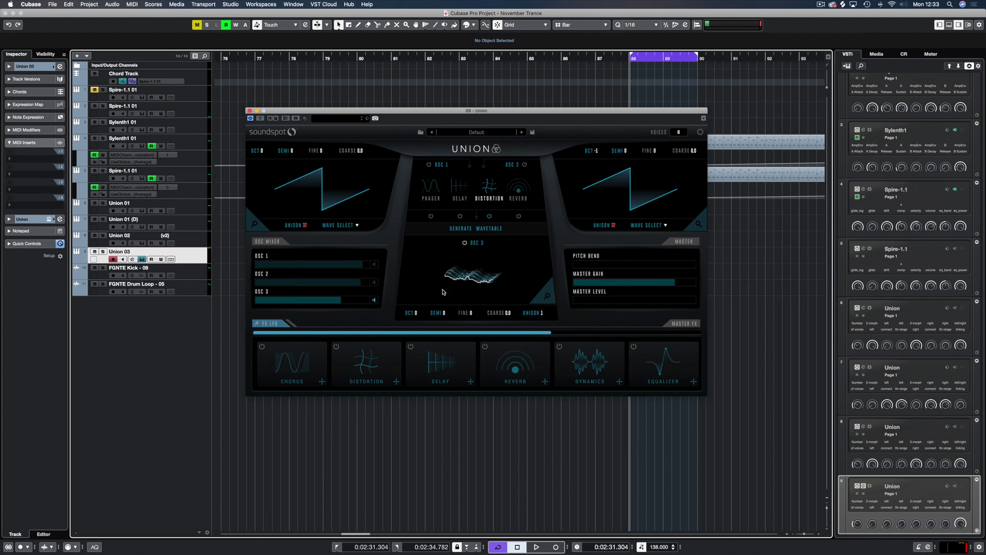
{"action": "key", "text": "space"}
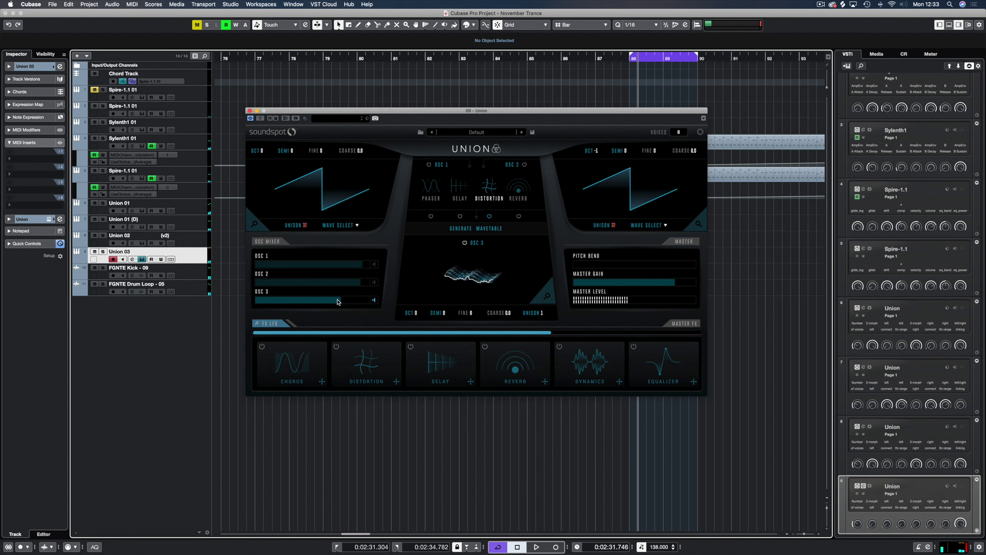
- Raise OSC 3's level in the oscillator mixer, and examine Oscillator 3's wavetable view before closing it
{"action": "left_click_drag", "start_coordinate": [334, 298], "coordinate": [362, 299]}
{"action": "left_click", "coordinate": [547, 296]}
{"action": "left_click", "coordinate": [628, 305]}
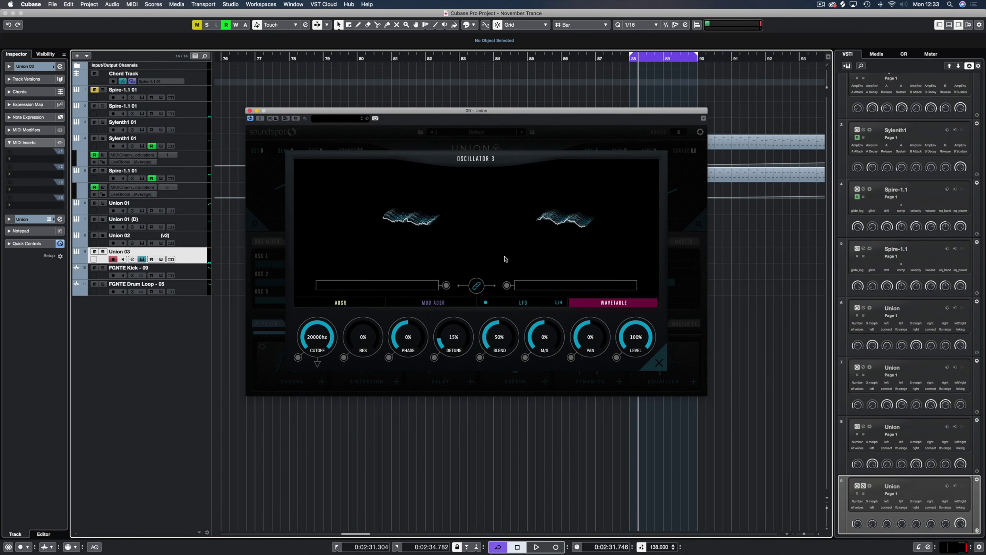
{"action": "left_click", "coordinate": [654, 360]}
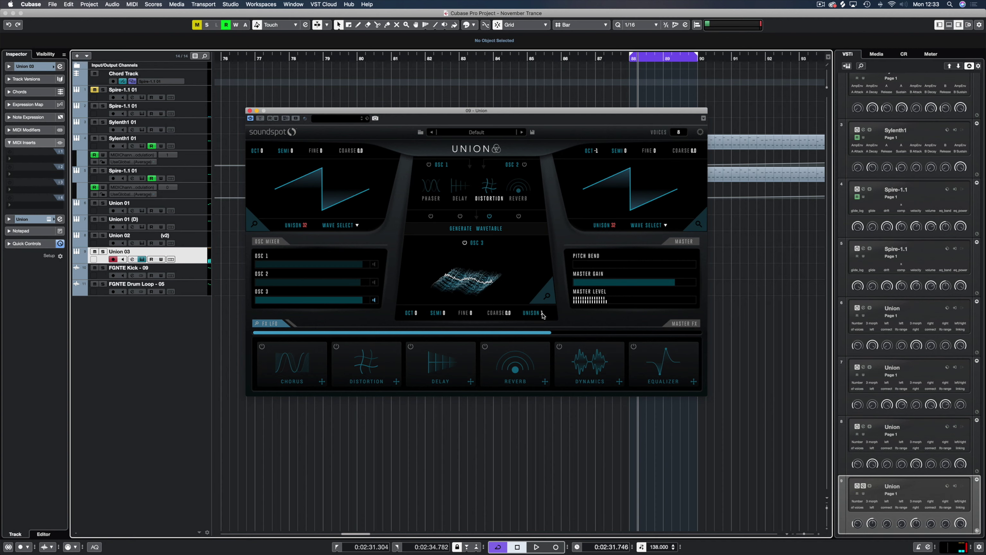
- Raise OSC 3's unison to match OSC 1 and OSC 2, set its octave to -1, and lower its mixer level slightly
{"action": "left_click_drag", "start_coordinate": [537, 317], "coordinate": [543, 315]}
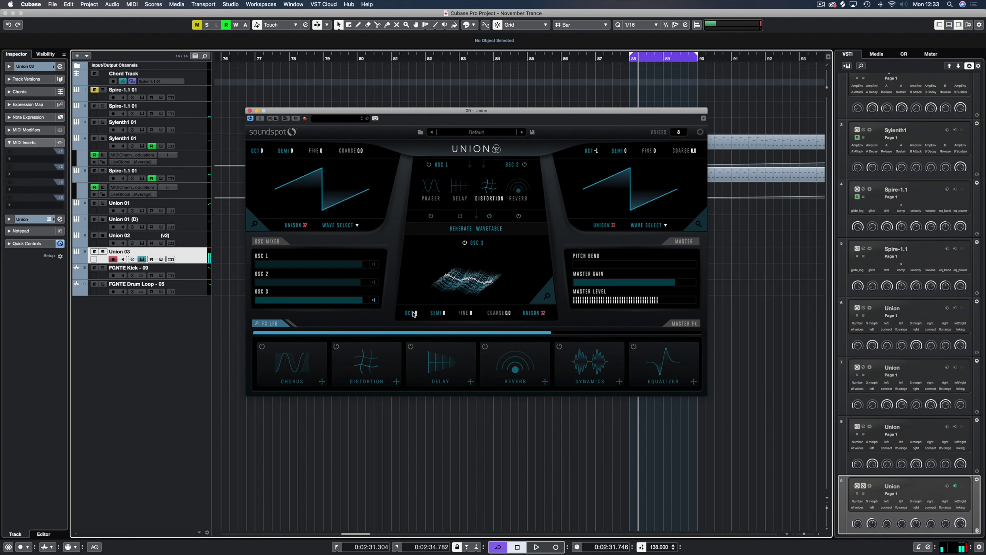
{"action": "left_click_drag", "start_coordinate": [415, 321], "coordinate": [416, 321]}
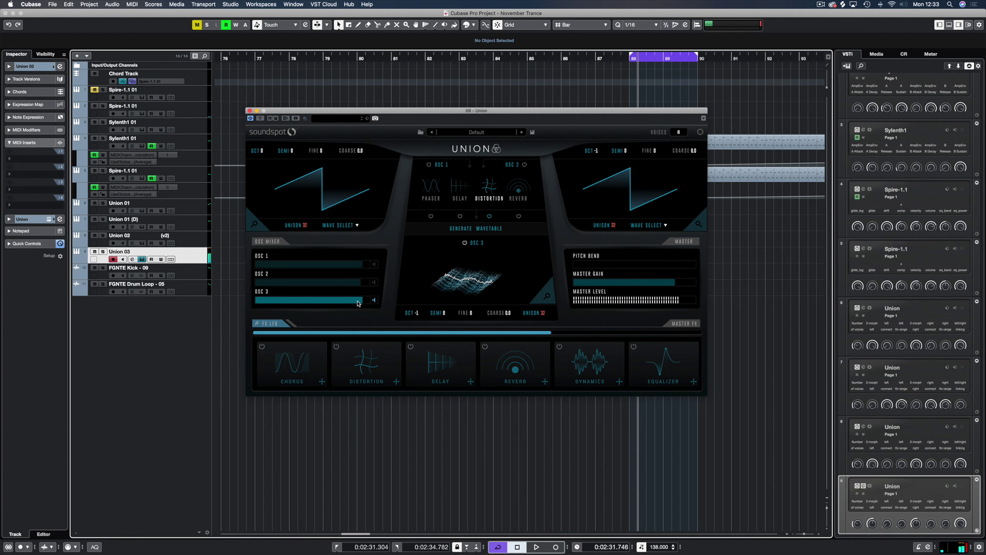
{"action": "left_click_drag", "start_coordinate": [363, 300], "coordinate": [360, 303]}
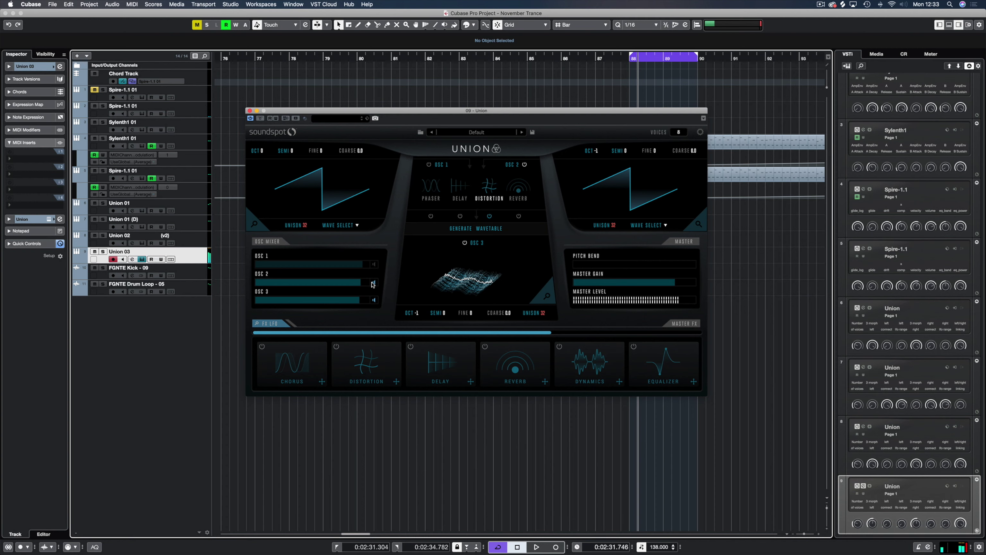
- Audition OSC 1 and OSC 2 together with OSC 3, and mute both again
{"action": "left_click", "coordinate": [374, 264]}
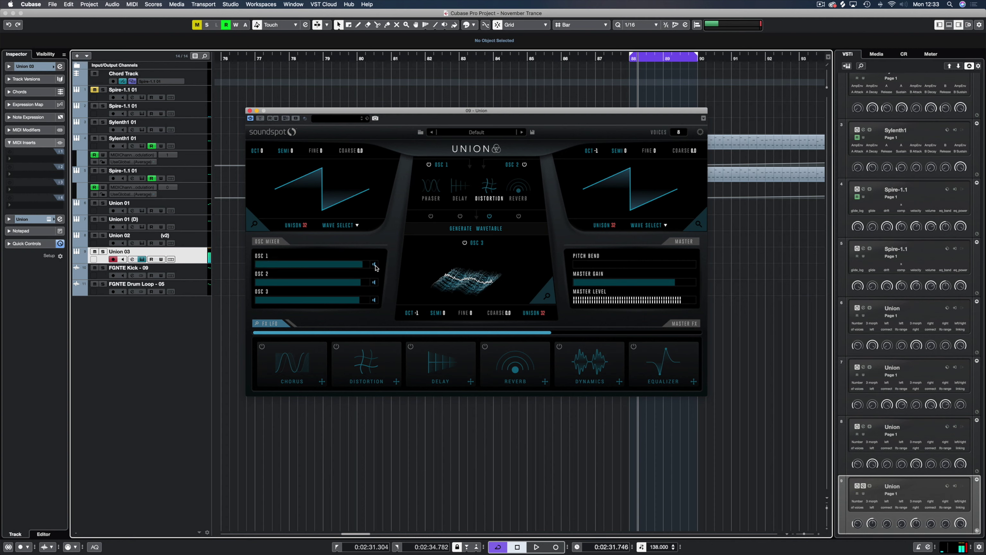
{"action": "left_click", "coordinate": [374, 283]}
{"action": "left_click", "coordinate": [374, 264]}
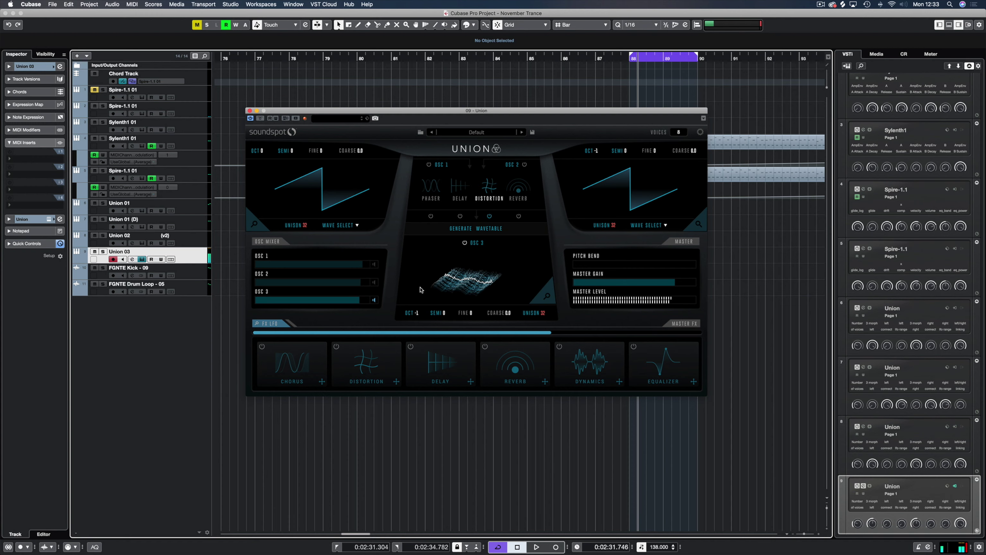
- Lengthen Oscillator 3's ADSR release slightly, ending at about 1.1 s, and return to its wavetable view
{"action": "left_click", "coordinate": [546, 296]}
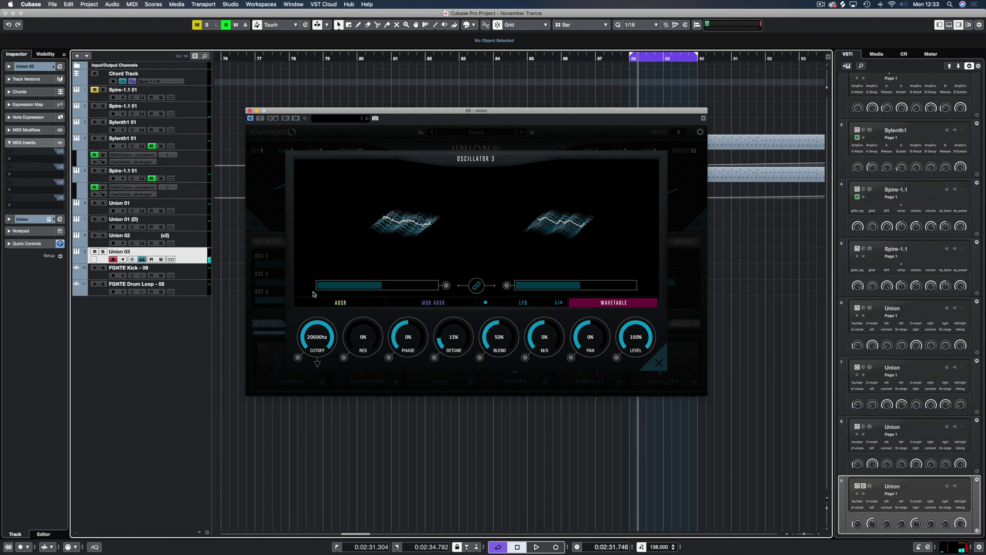
{"action": "left_click", "coordinate": [350, 303]}
{"action": "left_click_drag", "start_coordinate": [481, 283], "coordinate": [494, 286]}
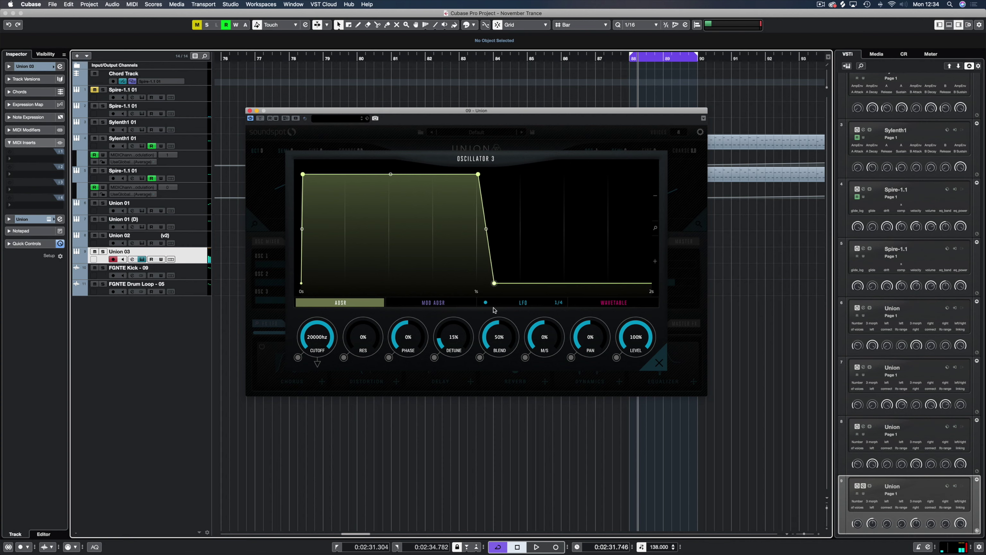
{"action": "left_click", "coordinate": [629, 304]}
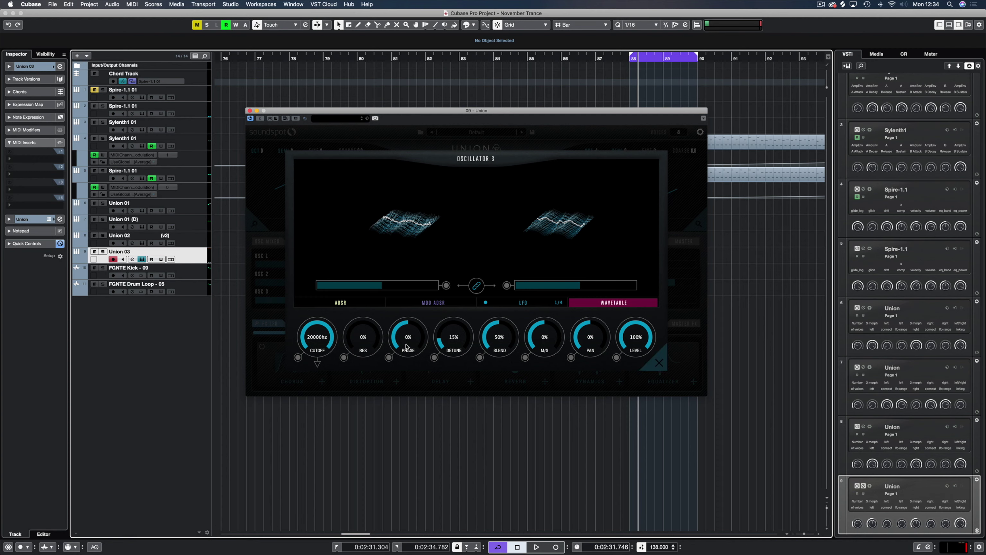
- Set Oscillator 3's detune to 41% and its blend to about 33%, and close the oscillator editor
{"action": "left_click_drag", "start_coordinate": [454, 338], "coordinate": [451, 318]}
{"action": "left_click_drag", "start_coordinate": [508, 342], "coordinate": [499, 359]}
{"action": "left_click_drag", "start_coordinate": [493, 377], "coordinate": [493, 335]}
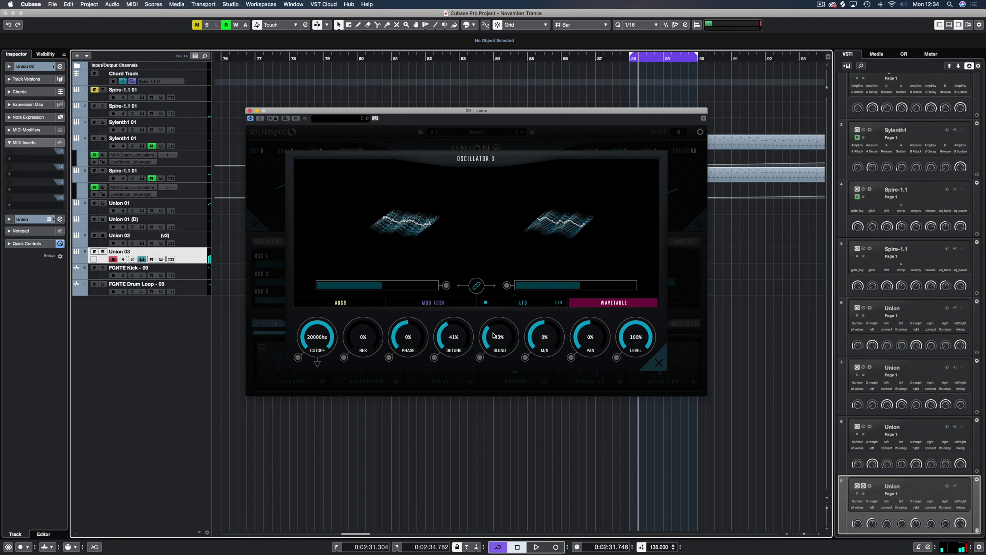
{"action": "left_click", "coordinate": [659, 362]}
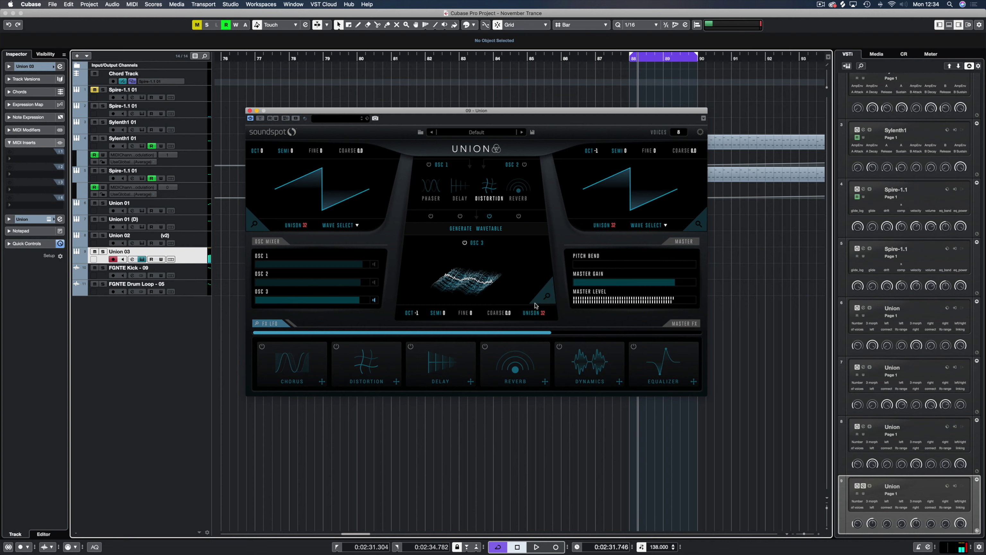
- Unmute OSC 1 and OSC 2 with OSC 3 muted for comparison, and bring OSC 3 back in
{"action": "left_click", "coordinate": [374, 301]}
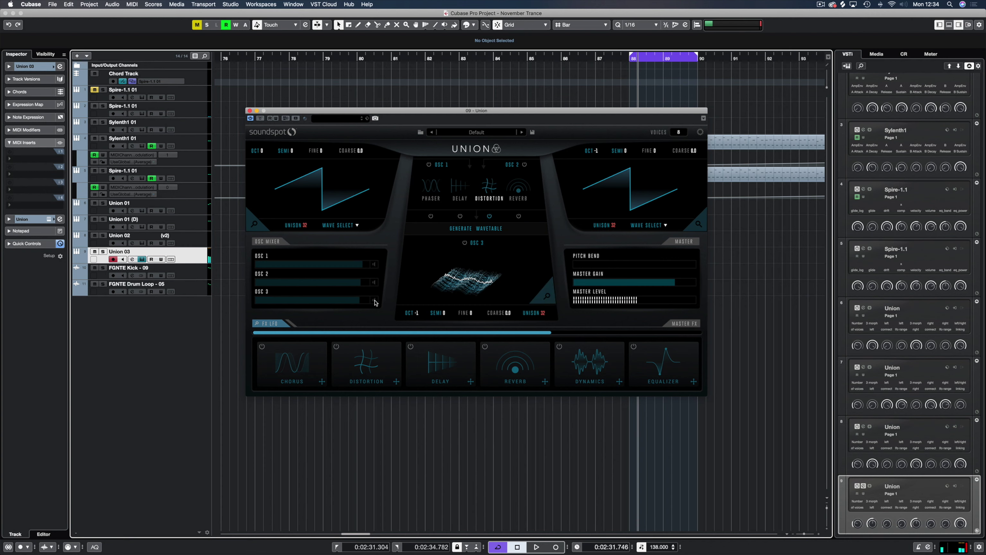
{"action": "left_click", "coordinate": [374, 282]}
{"action": "left_click", "coordinate": [374, 264]}
{"action": "left_click", "coordinate": [375, 300]}
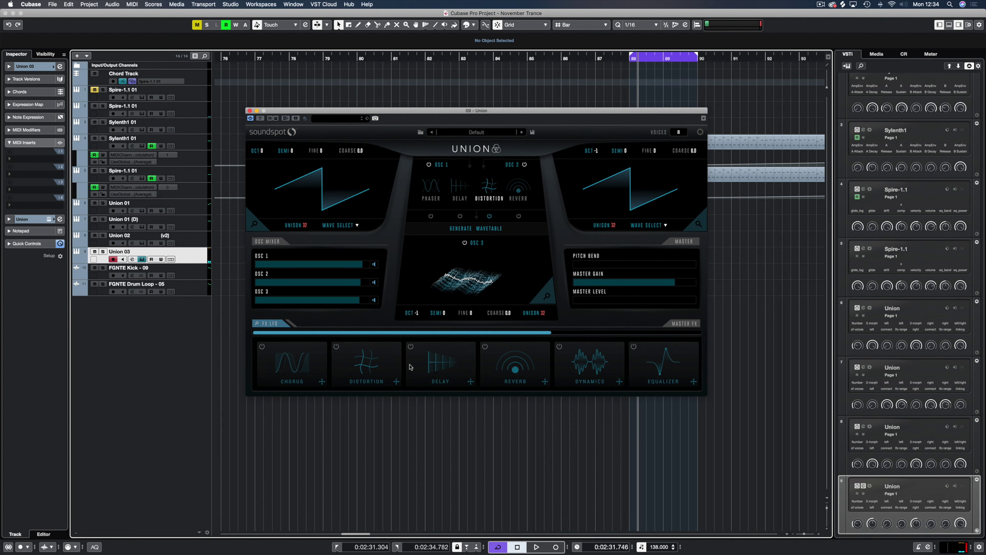
- Set the master delay's mix to 42%, its left time to 1/8 and its right time to 1/4
{"action": "left_click", "coordinate": [439, 361]}
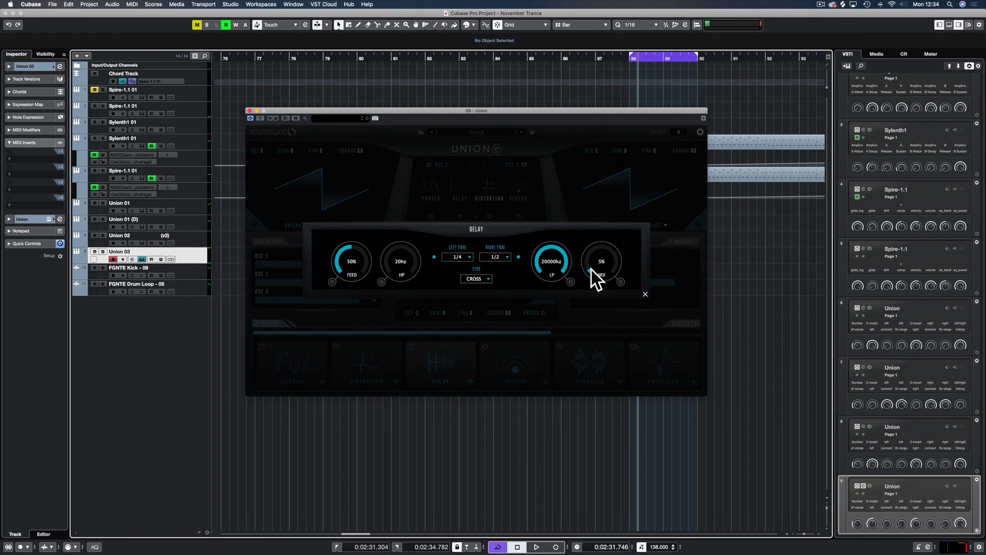
{"action": "left_click_drag", "start_coordinate": [595, 280], "coordinate": [604, 235]}
{"action": "left_click", "coordinate": [466, 261]}
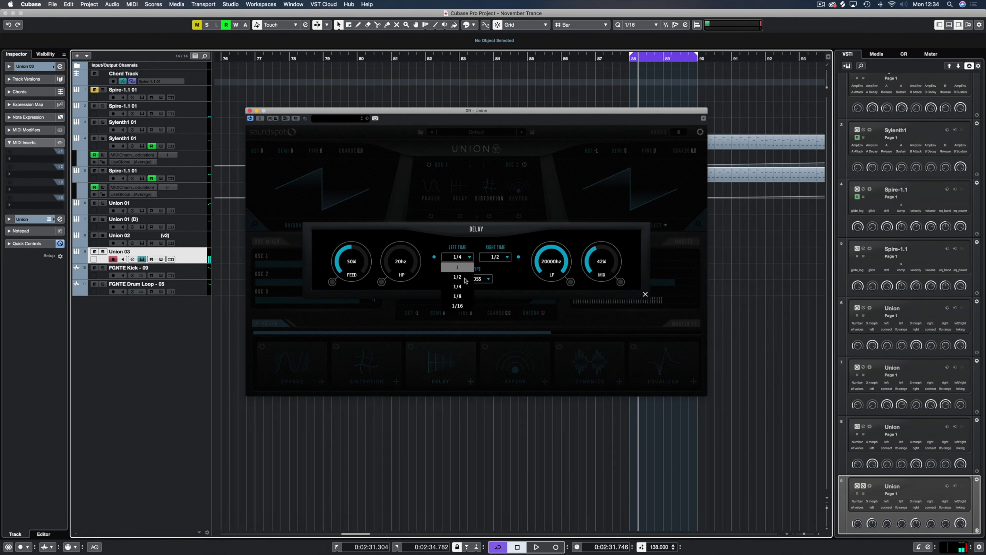
{"action": "left_click", "coordinate": [457, 296]}
{"action": "left_click", "coordinate": [499, 258]}
{"action": "left_click", "coordinate": [501, 286]}
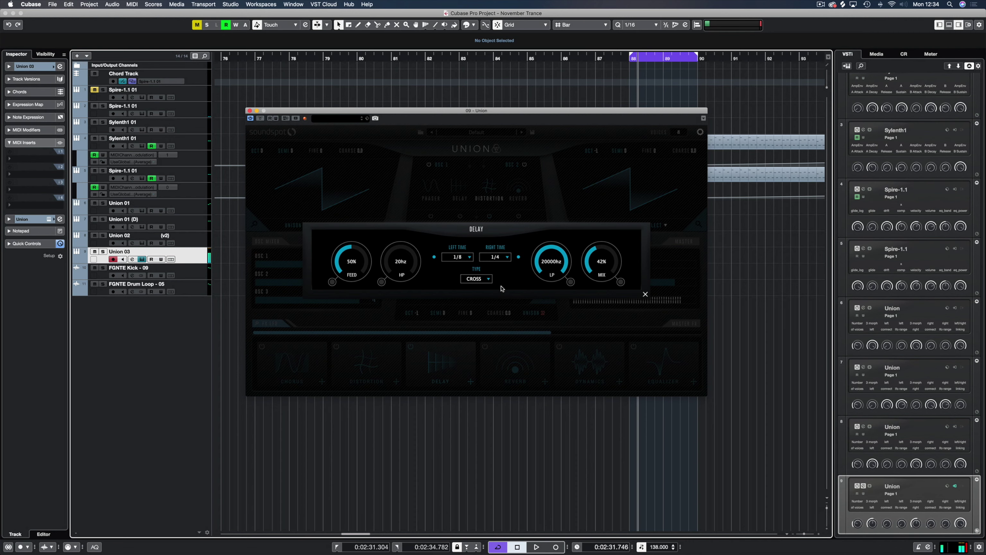
- Keep the delay type at Cross, raise its high-pass and lower its low-pass cutoff, and close the delay
{"action": "left_click", "coordinate": [485, 281]}
{"action": "left_click", "coordinate": [488, 279]}
{"action": "mouse_move", "coordinate": [400, 263]}
{"action": "left_mouse_down"}
{"action": "mouse_move", "coordinate": [399, 245]}
{"action": "mouse_move", "coordinate": [399, 257]}
{"action": "left_mouse_up"}
{"action": "mouse_move", "coordinate": [551, 260]}
{"action": "left_mouse_down"}
{"action": "mouse_move", "coordinate": [547, 280]}
{"action": "mouse_move", "coordinate": [551, 268]}
{"action": "left_mouse_up"}
{"action": "left_click", "coordinate": [645, 294]}
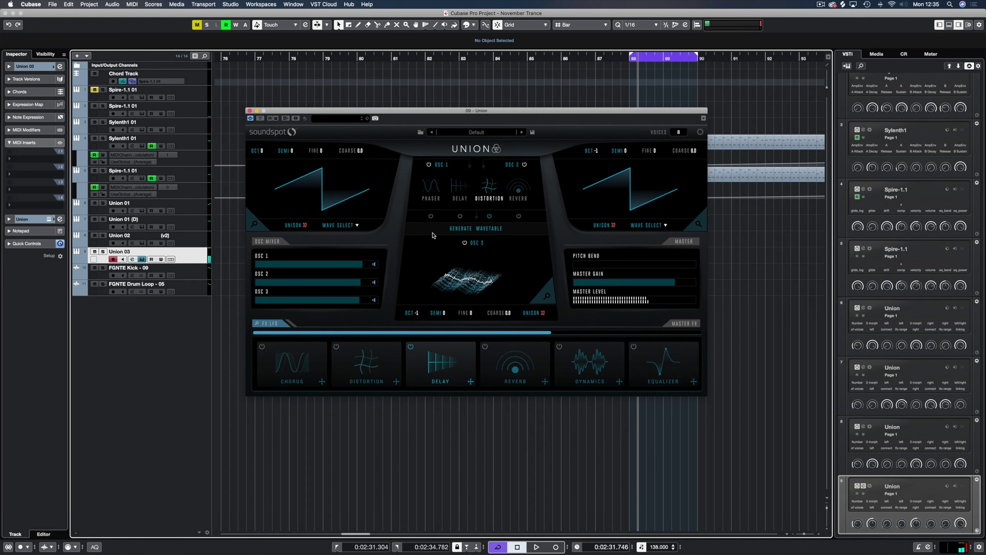
- Choose the Hall room for the master reverb and set its mix to 46%
{"action": "left_click", "coordinate": [501, 362]}
{"action": "left_click", "coordinate": [477, 256]}
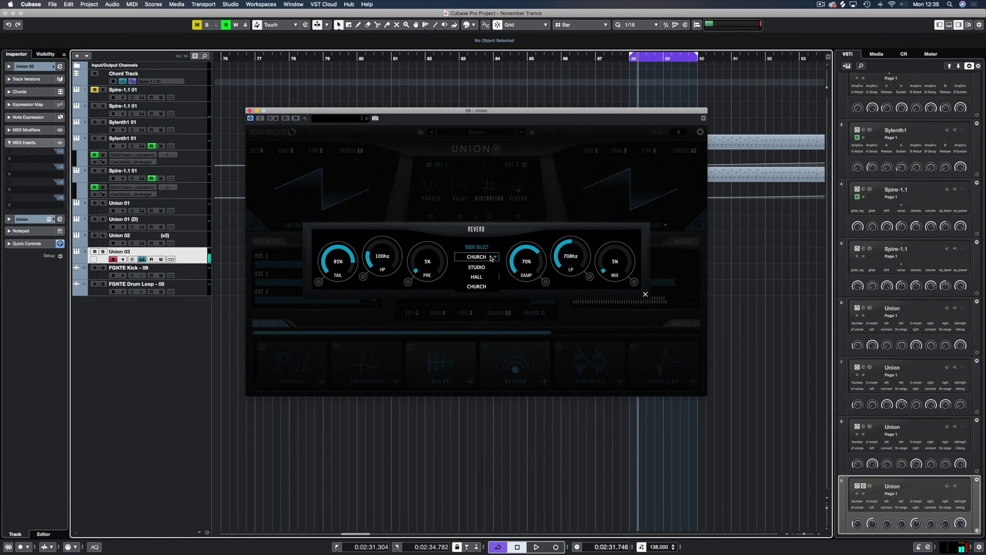
{"action": "left_click", "coordinate": [477, 280]}
{"action": "left_click_drag", "start_coordinate": [621, 270], "coordinate": [616, 229]}
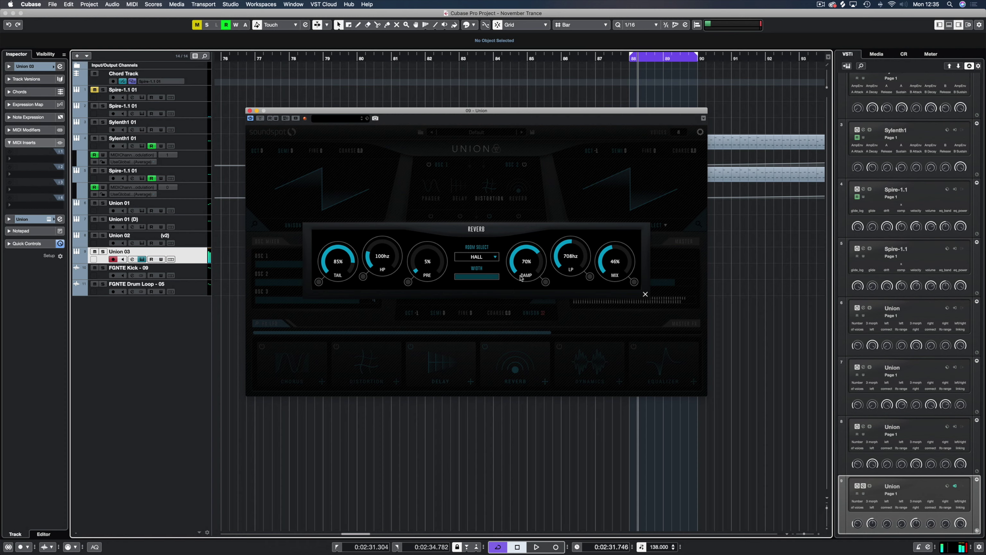
- Set the reverb's tail to 90%, high-pass to 40 Hz, damping to 8%, low-pass to 9357 Hz and mix to 29%
{"action": "left_click_drag", "start_coordinate": [338, 264], "coordinate": [380, 274]}
{"action": "left_click_drag", "start_coordinate": [510, 265], "coordinate": [512, 320]}
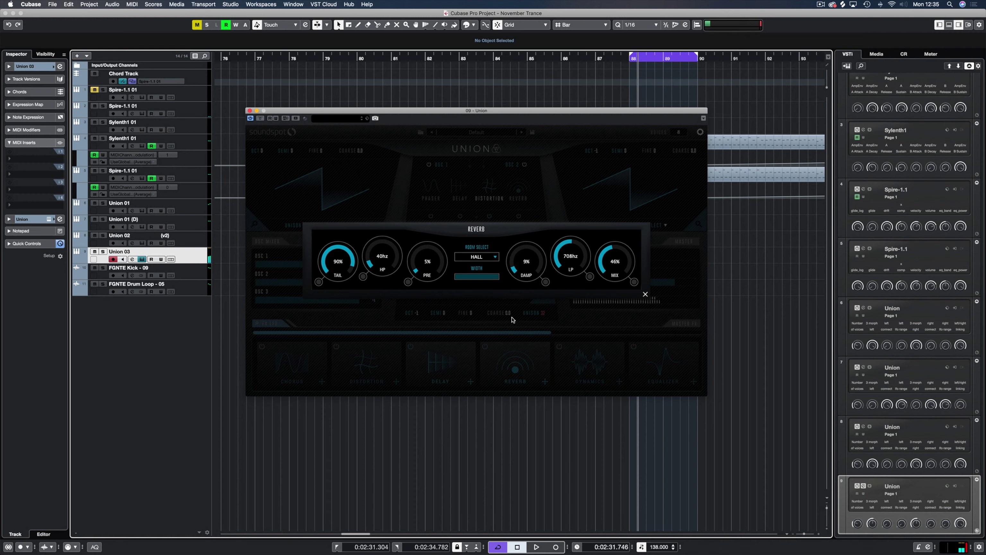
{"action": "left_click_drag", "start_coordinate": [578, 257], "coordinate": [613, 282]}
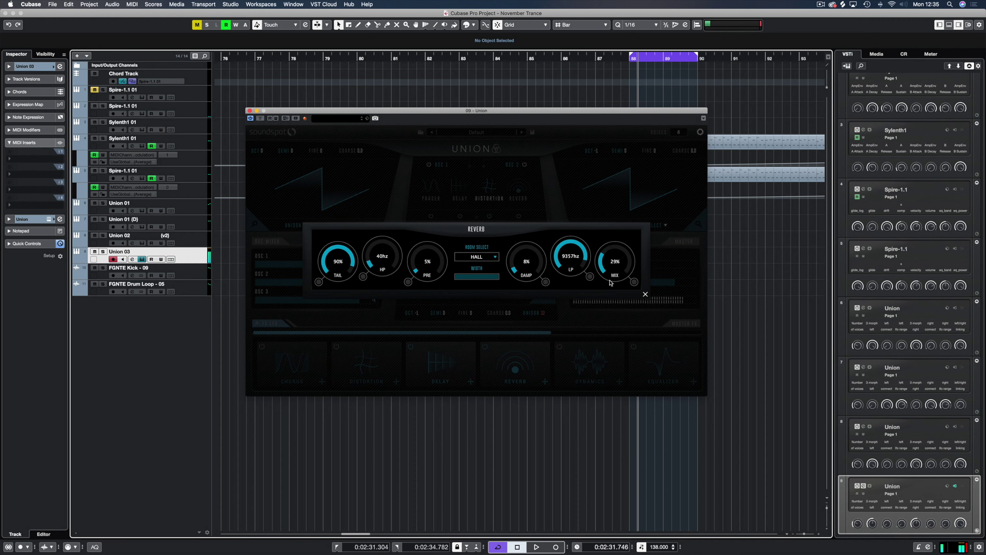
- Raise the reverb's high-pass cutoff, lower its mix slightly, readjust its tail, and close the reverb
{"action": "left_click_drag", "start_coordinate": [386, 262], "coordinate": [387, 237]}
{"action": "left_click_drag", "start_coordinate": [612, 268], "coordinate": [610, 273]}
{"action": "left_click_drag", "start_coordinate": [331, 278], "coordinate": [341, 265]}
{"action": "left_click", "coordinate": [646, 295]}
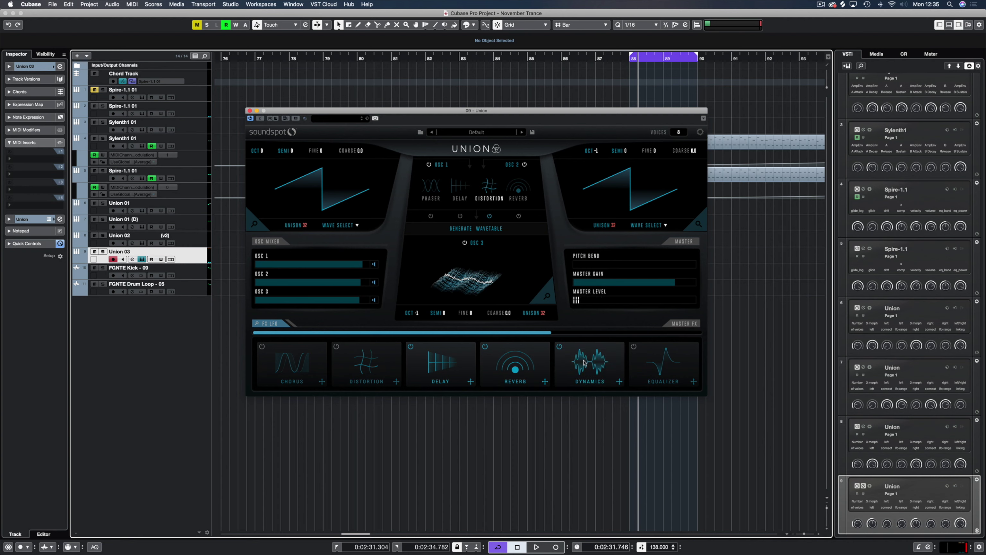
- Set the master compressor's threshold to -6.5 dB, attack to 29 ms and ratio to 3.0
{"action": "left_click", "coordinate": [598, 370]}
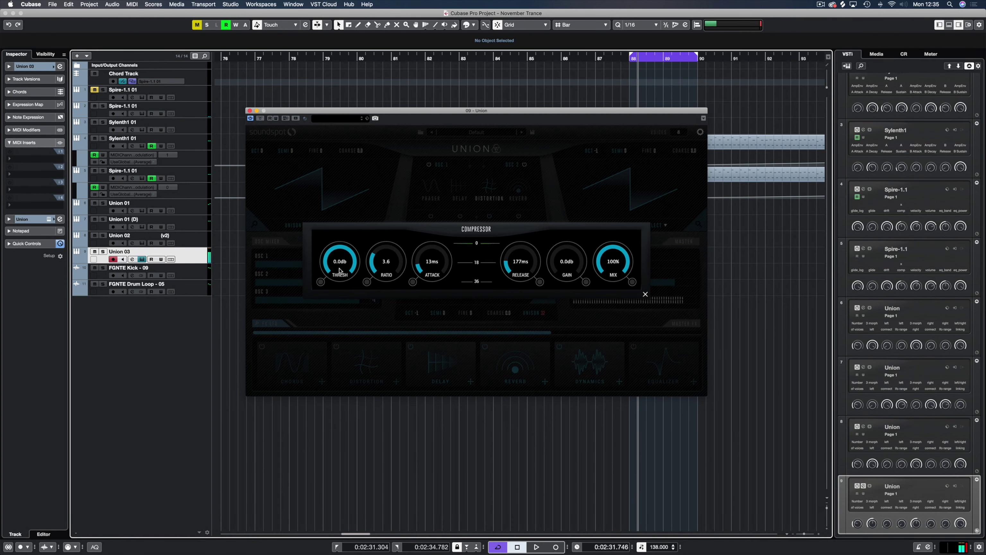
{"action": "left_click_drag", "start_coordinate": [339, 271], "coordinate": [340, 277]}
{"action": "left_click_drag", "start_coordinate": [431, 266], "coordinate": [387, 263]}
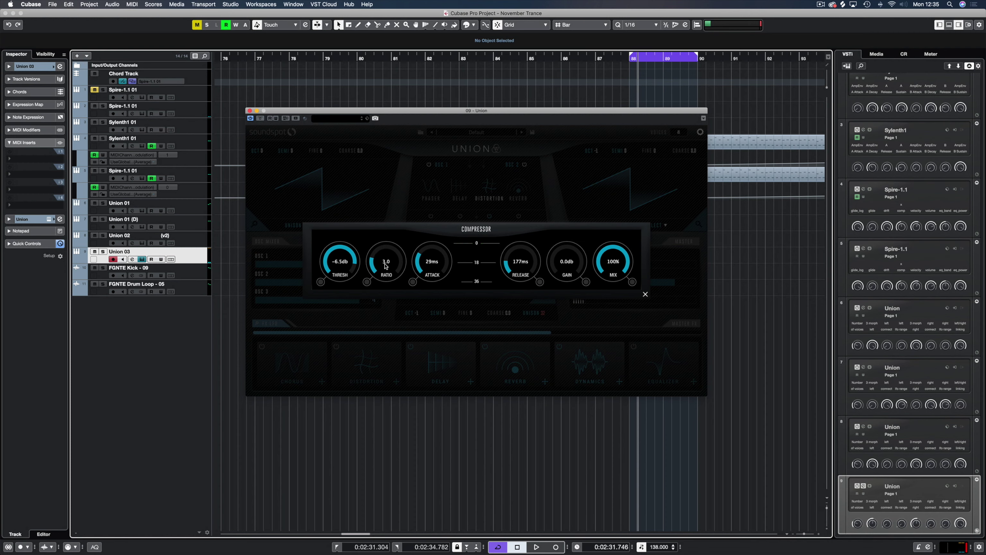
- Set the compressor's gain to 2.9 dB and release to 301 ms, and compare the patch with it bypassed and enabled
{"action": "left_click_drag", "start_coordinate": [569, 260], "coordinate": [527, 245]}
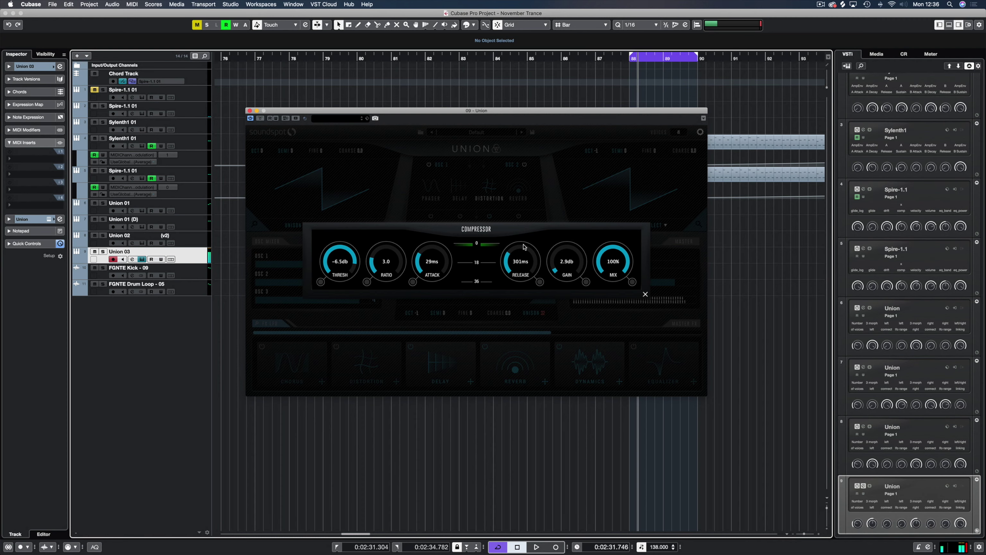
{"action": "left_click", "coordinate": [645, 294]}
{"action": "left_click", "coordinate": [559, 346]}
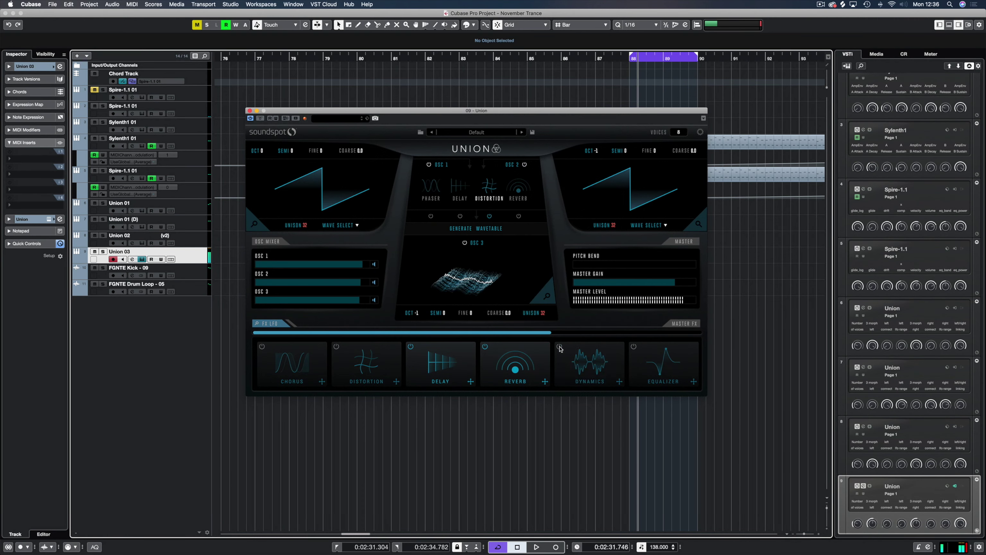
{"action": "left_click", "coordinate": [559, 347]}
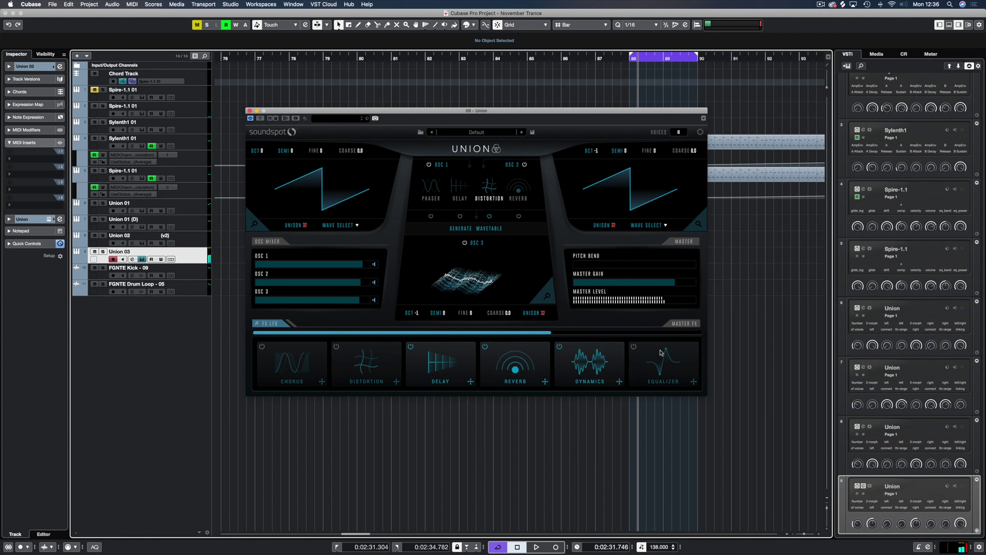
- Enable the master equalizer and set its highest band to 7501 Hz with about 4.0 dB of gain
{"action": "left_click", "coordinate": [634, 346]}
{"action": "left_click", "coordinate": [665, 373]}
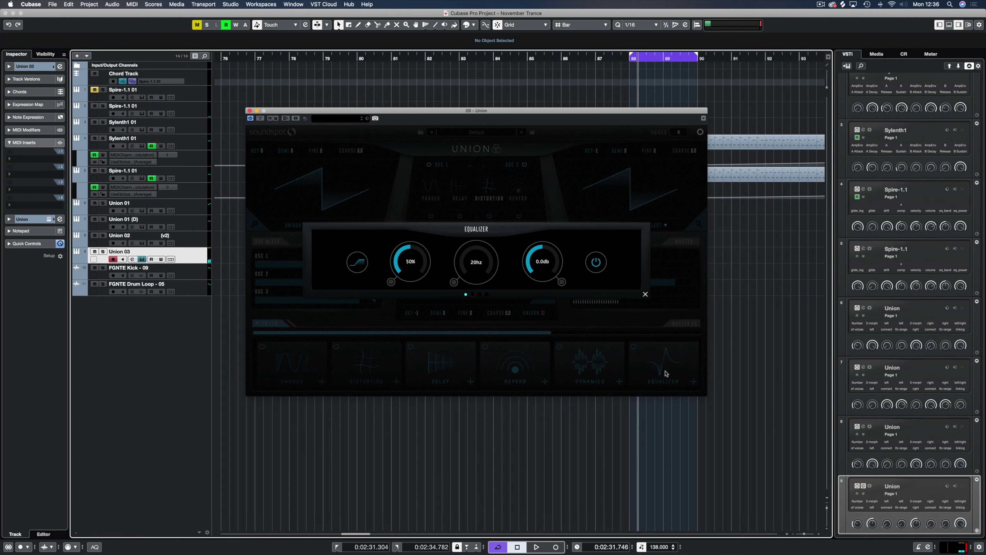
{"action": "left_click", "coordinate": [486, 294]}
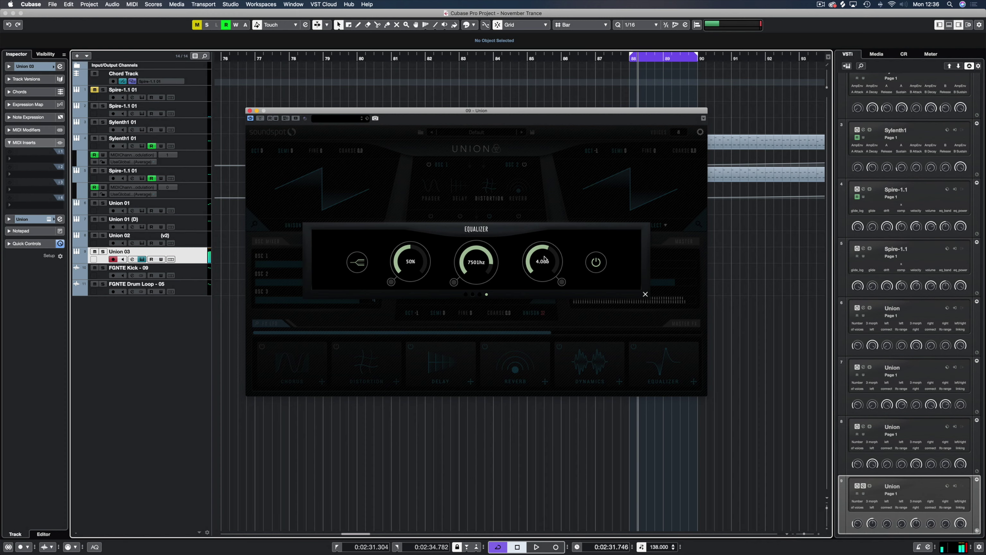
- Cut the gain of the equalizer's first band, raise its frequency slightly, and close the equalizer
{"action": "left_click", "coordinate": [465, 294]}
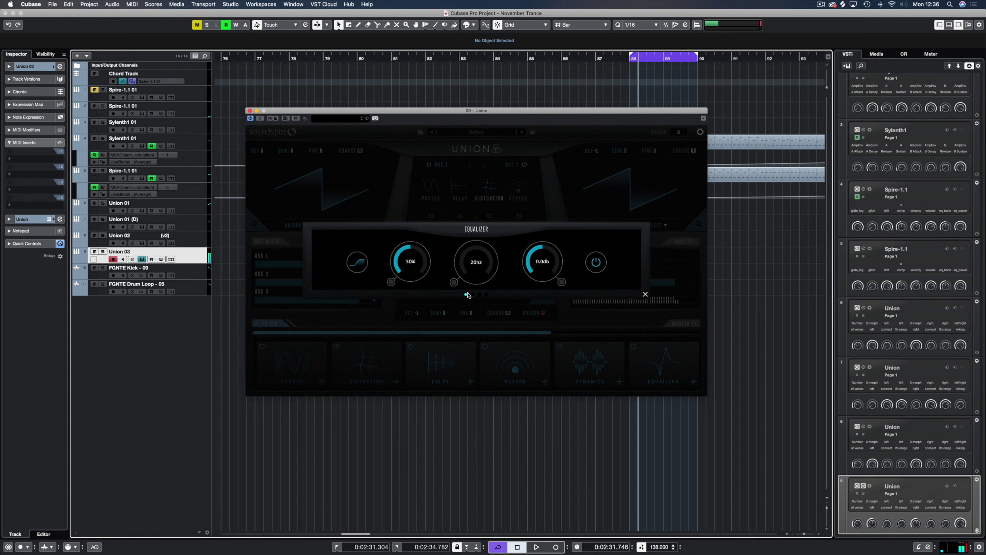
{"action": "left_click_drag", "start_coordinate": [532, 264], "coordinate": [529, 275]}
{"action": "left_click_drag", "start_coordinate": [467, 263], "coordinate": [468, 259]}
{"action": "left_click", "coordinate": [645, 295]}
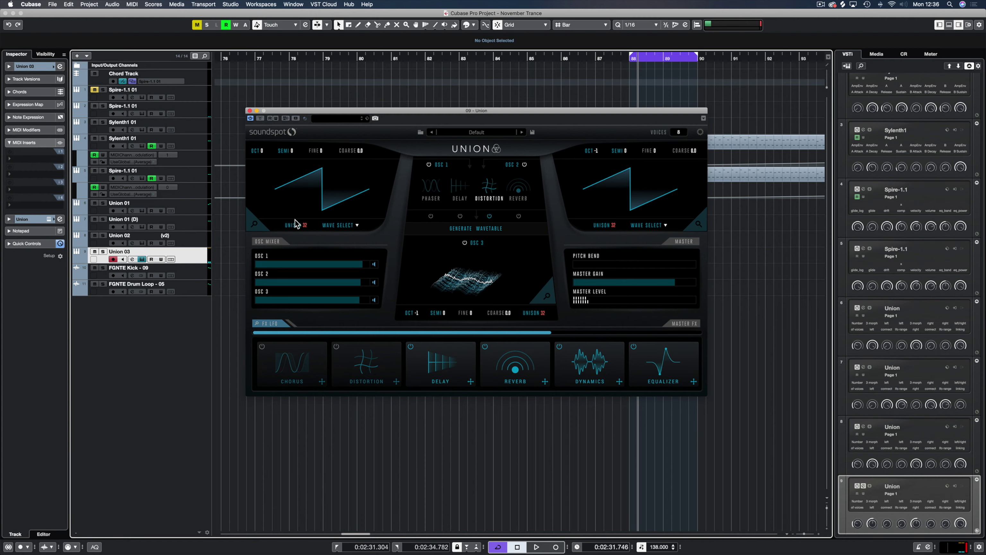
- Show Oscillator 1's mod ADSR envelope, lower its filter cutoff, and close the oscillator editor
{"action": "left_click", "coordinate": [260, 230]}
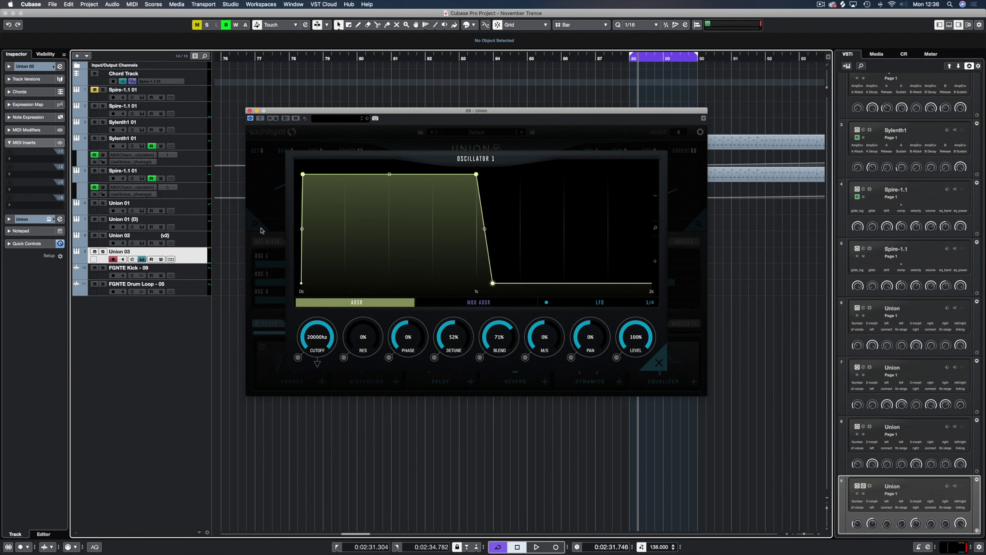
{"action": "left_click", "coordinate": [488, 304]}
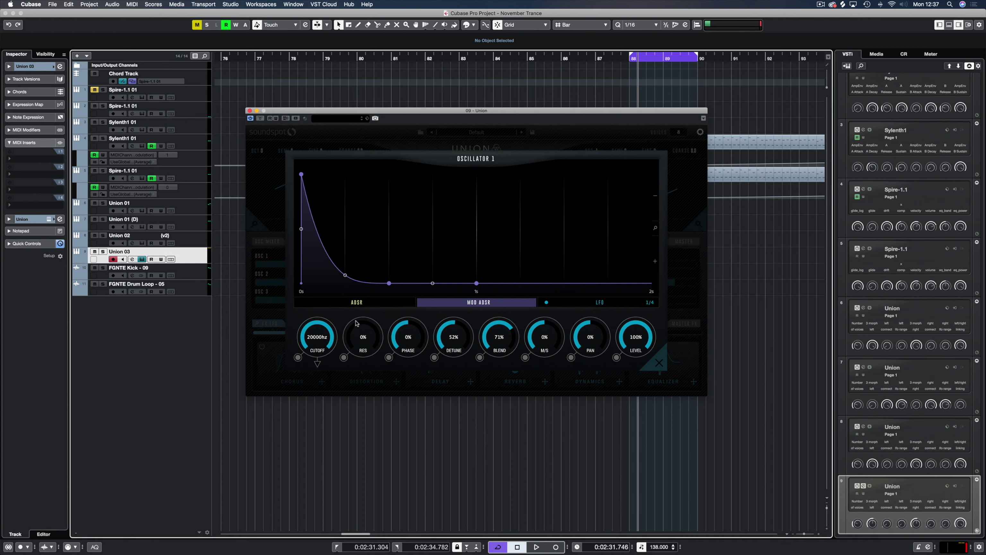
{"action": "left_click_drag", "start_coordinate": [312, 337], "coordinate": [310, 404]}
{"action": "left_click", "coordinate": [249, 287]}
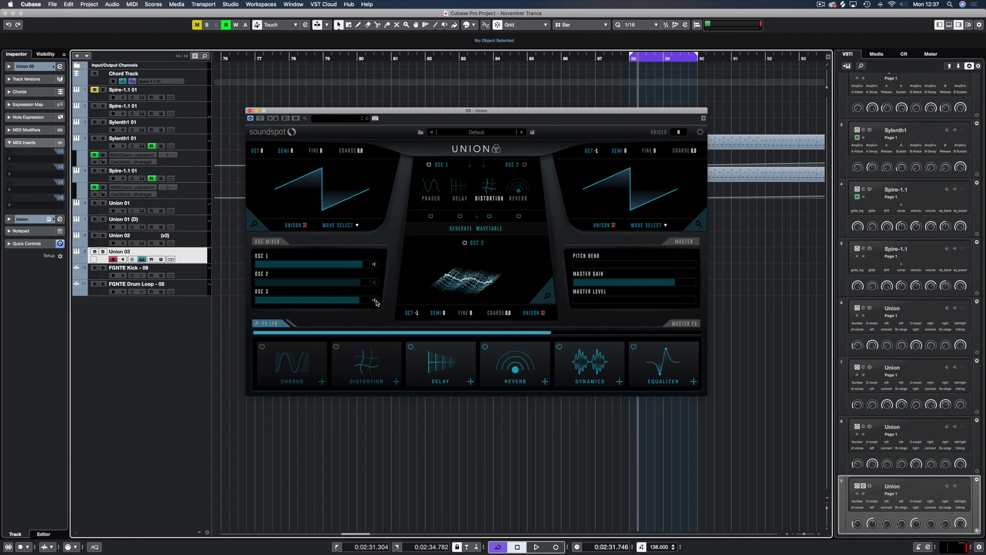
- Start playback with only OSC 1 unmuted, and move the Union window down to uncover the arrangement
{"action": "key", "text": "space"}
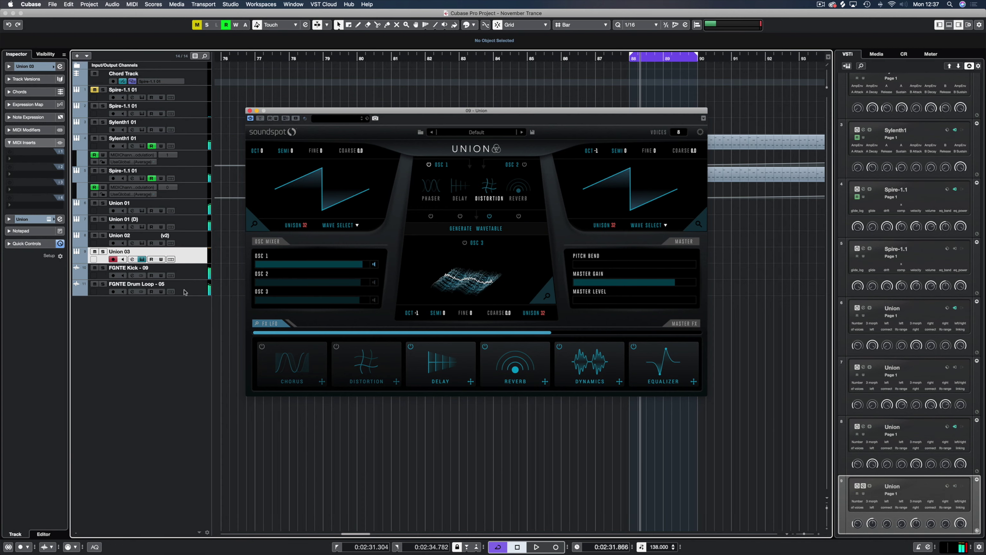
{"action": "left_click_drag", "start_coordinate": [343, 108], "coordinate": [356, 413]}
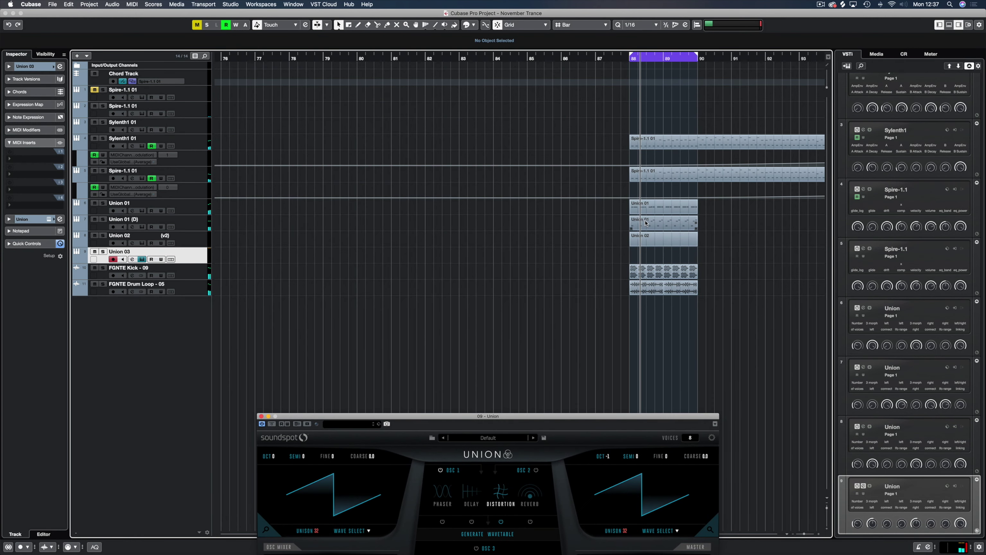
- Copy the first part from the automated Spire-1.1 01 track to Union 03, solo that track, start playback and raise the Union window
{"action": "left_click", "coordinate": [645, 257]}
{"action": "left_click_drag", "start_coordinate": [644, 257], "coordinate": [647, 224]}
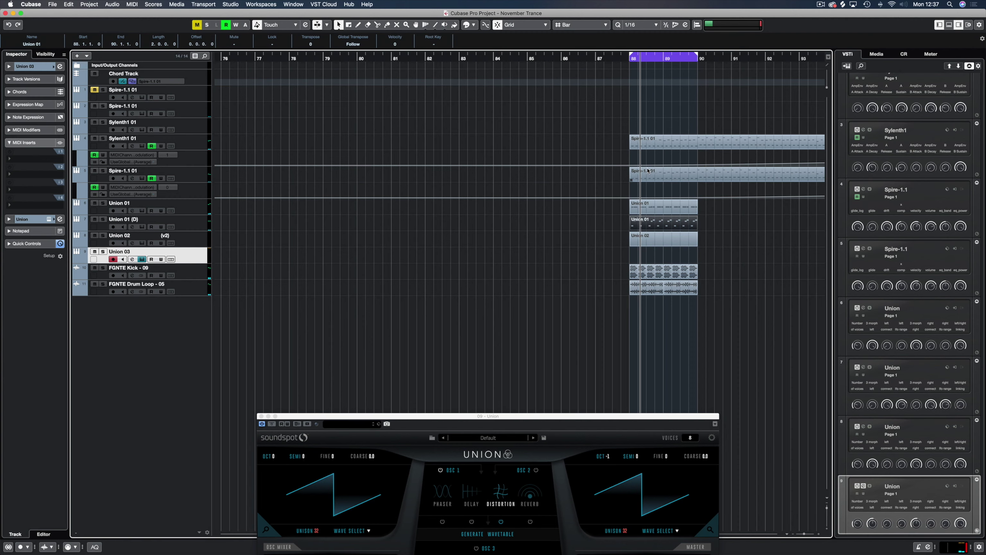
{"action": "left_click_drag", "start_coordinate": [646, 172], "coordinate": [647, 255]}
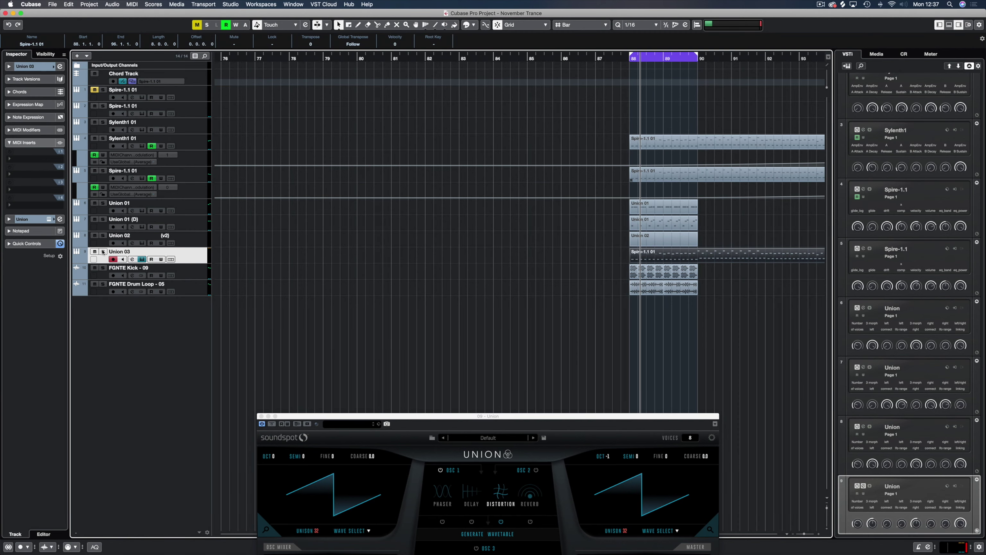
{"action": "left_click", "coordinate": [104, 252]}
{"action": "key", "text": "space"}
{"action": "left_click_drag", "start_coordinate": [388, 416], "coordinate": [371, 135]}
- Set Oscillator 1's filter cutoff to 131 Hz, assign the mod ADSR to it with a positive amount, and close the editor
{"action": "left_click", "coordinate": [285, 285]}
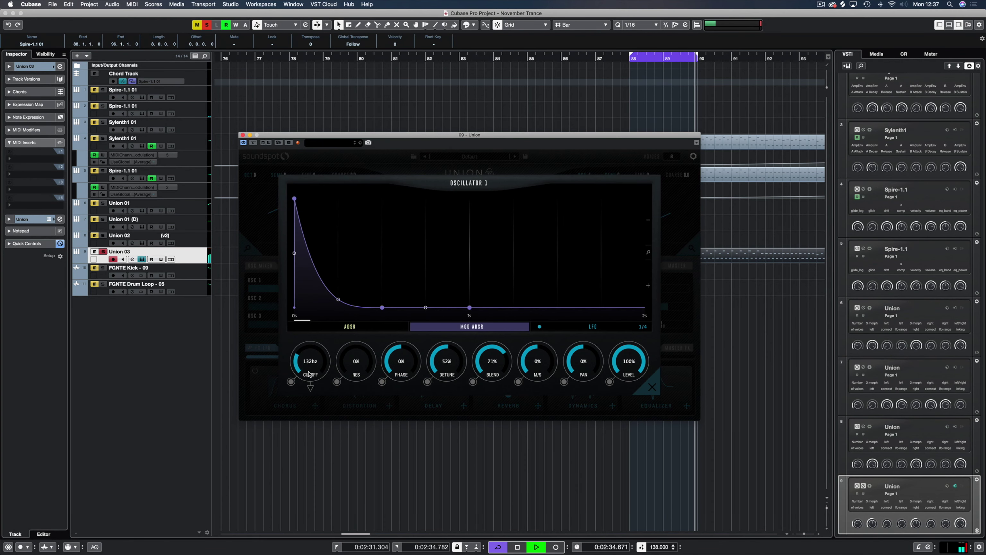
{"action": "left_click_drag", "start_coordinate": [310, 361], "coordinate": [298, 384]}
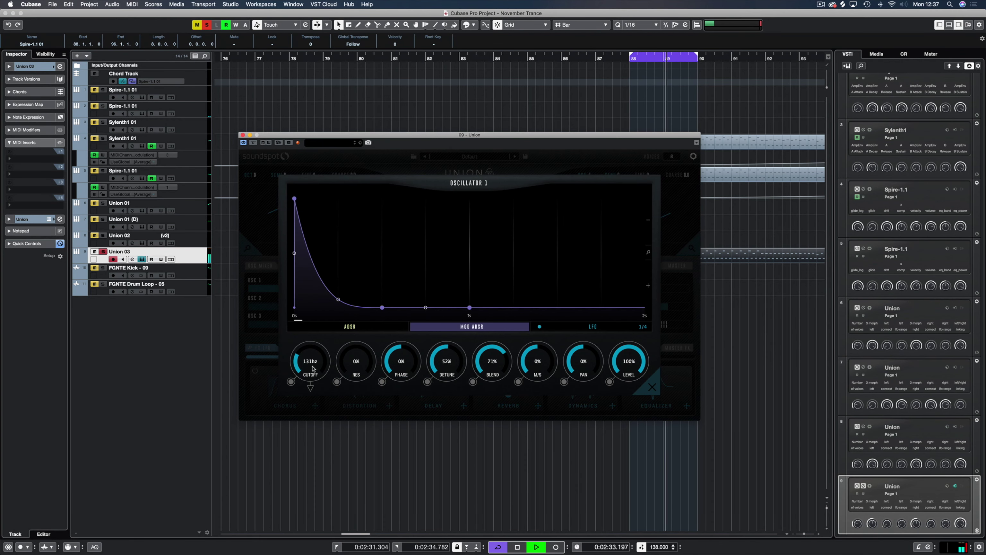
{"action": "left_click", "coordinate": [292, 382]}
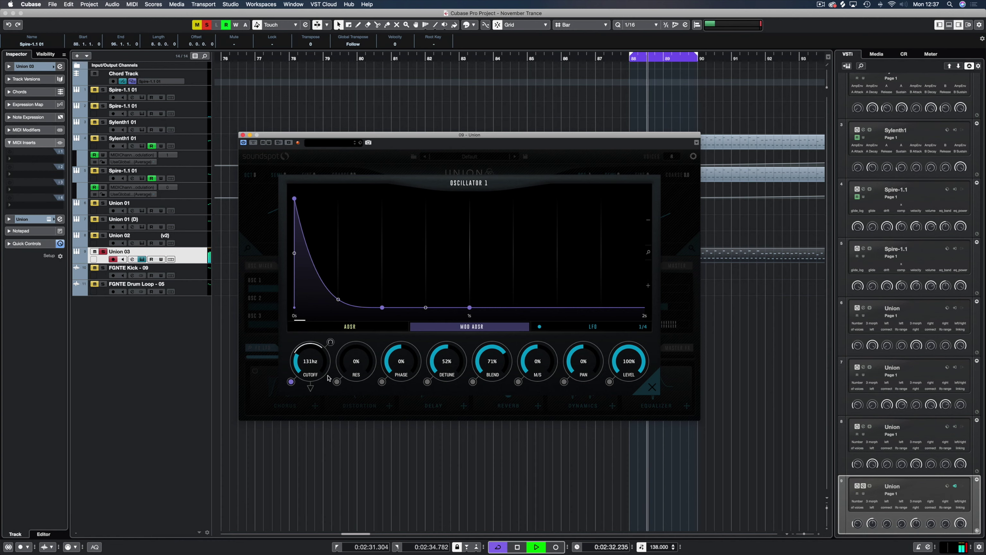
{"action": "left_click", "coordinate": [653, 387]}
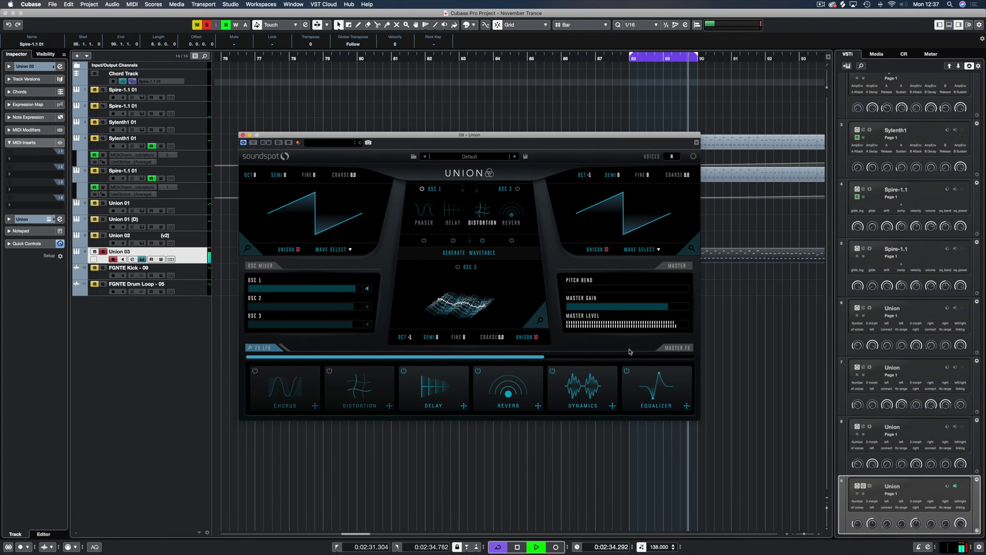
- Set the OSC 1-2 distortion to 23% drive, 12383 Hz low-pass and 59% mix, then stop playback and close it
{"action": "left_click", "coordinate": [481, 217]}
{"action": "left_click_drag", "start_coordinate": [344, 287], "coordinate": [380, 297]}
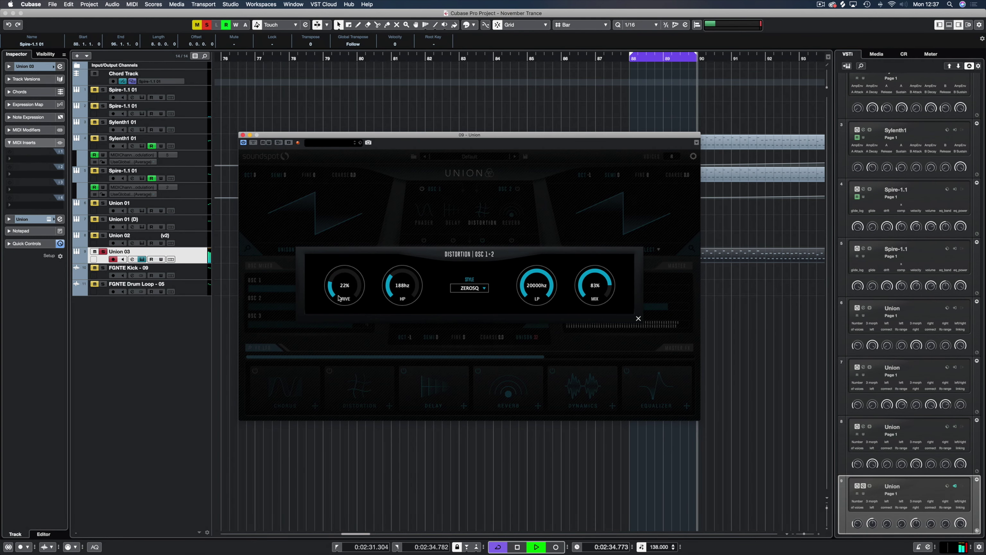
{"action": "left_click_drag", "start_coordinate": [562, 293], "coordinate": [583, 315]}
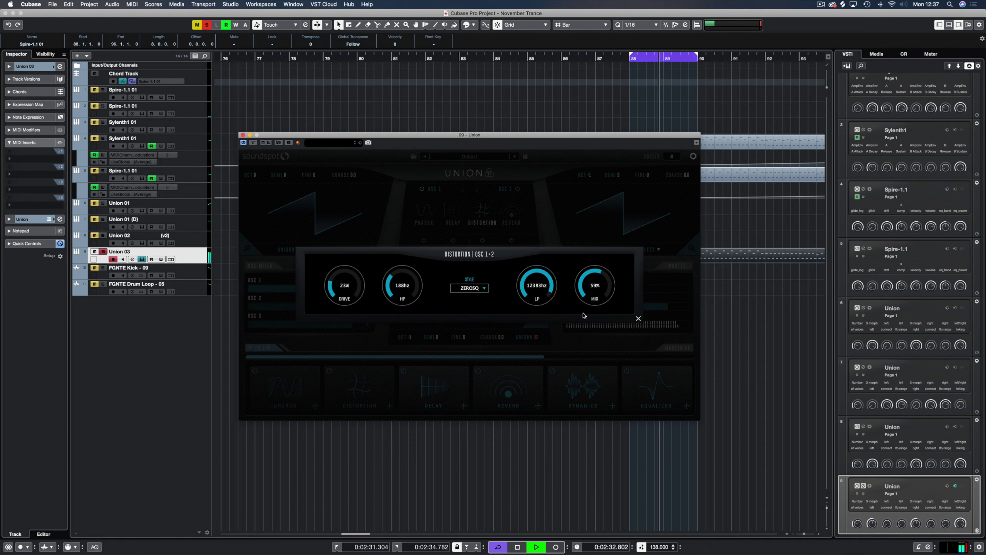
{"action": "key", "text": "space"}
{"action": "left_click", "coordinate": [639, 319]}
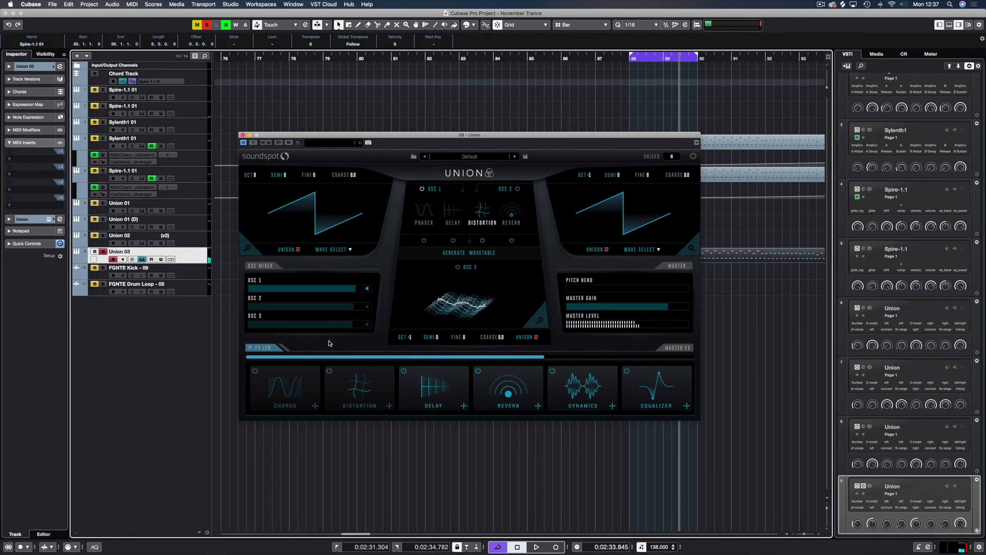
- Slightly steepen the decay curve of Oscillator 1's mod ADSR and increase its modulation amount on the cutoff during playback
{"action": "key", "text": "space"}
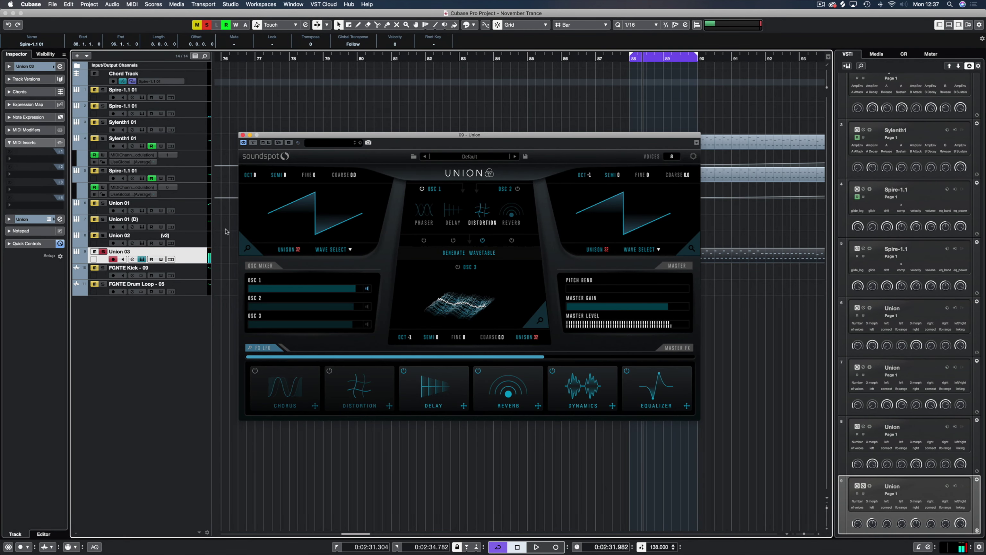
{"action": "left_click", "coordinate": [247, 248]}
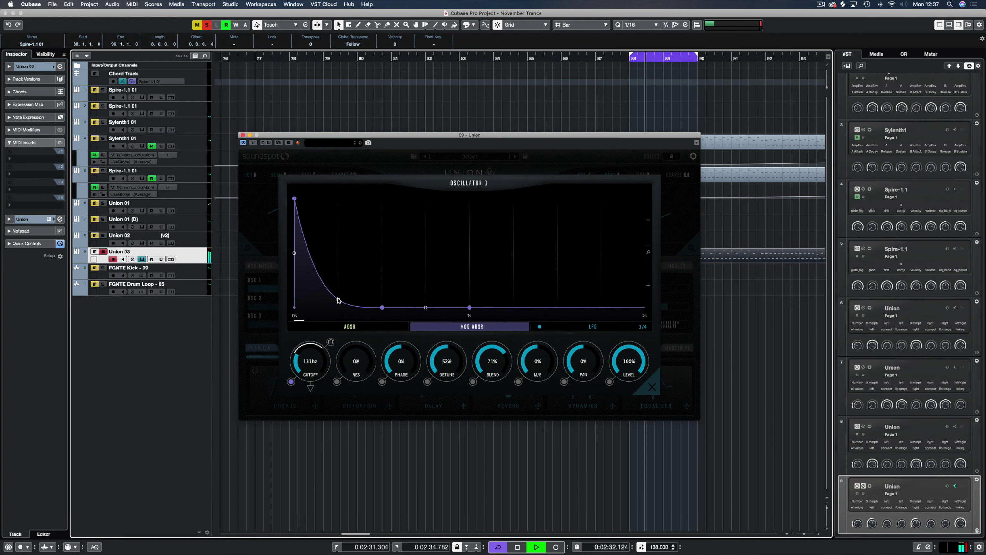
{"action": "mouse_move", "coordinate": [349, 297]}
{"action": "left_mouse_down"}
{"action": "mouse_move", "coordinate": [345, 282]}
{"action": "mouse_move", "coordinate": [366, 249]}
{"action": "mouse_move", "coordinate": [364, 308]}
{"action": "mouse_move", "coordinate": [351, 326]}
{"action": "mouse_move", "coordinate": [352, 303]}
{"action": "left_mouse_up"}
{"action": "key", "text": "space"}
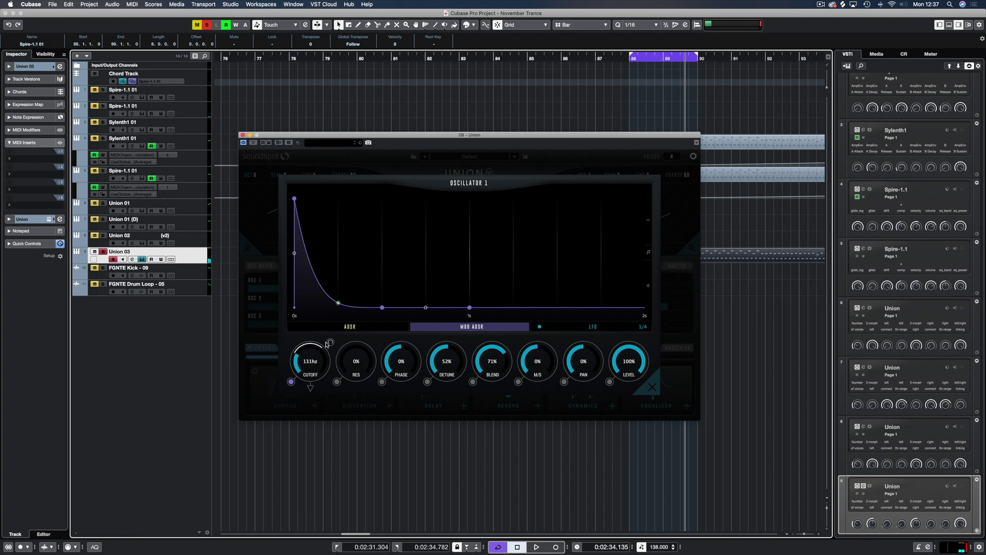
{"action": "key", "text": "space"}
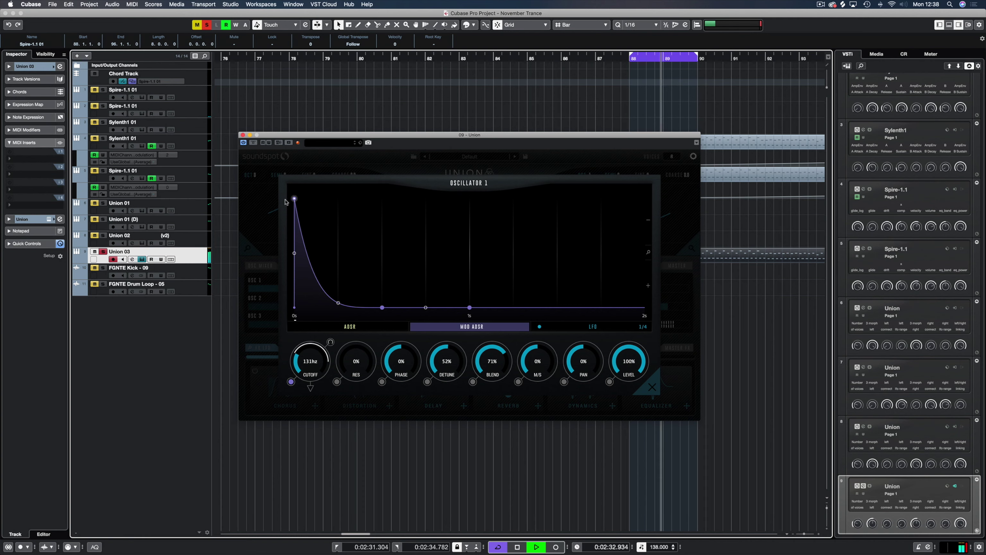
{"action": "key", "text": "space"}
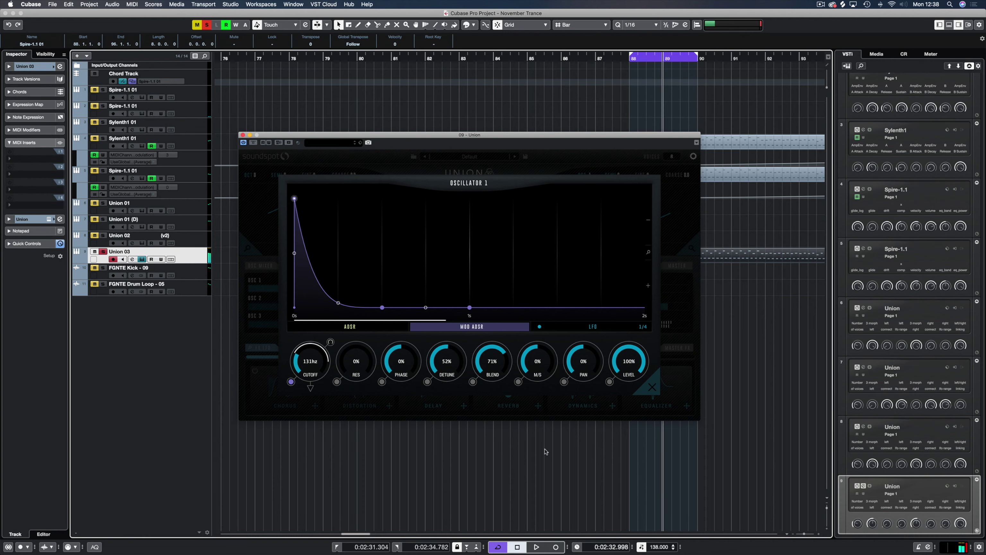
- Examine Oscillator 1's LFO shape, return to its mod ADSR, and close the oscillator editor
{"action": "left_click", "coordinate": [573, 325]}
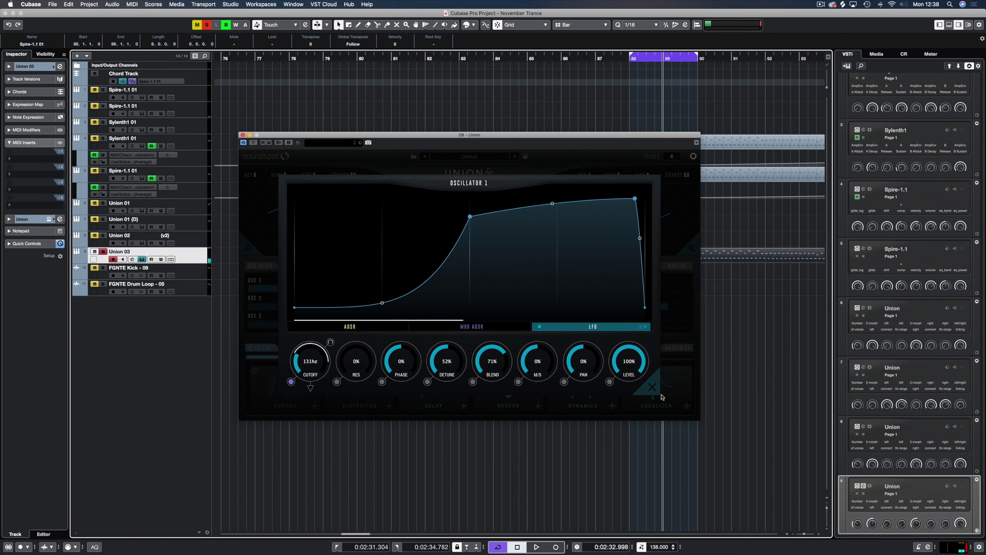
{"action": "left_click", "coordinate": [463, 333]}
{"action": "left_click", "coordinate": [647, 390]}
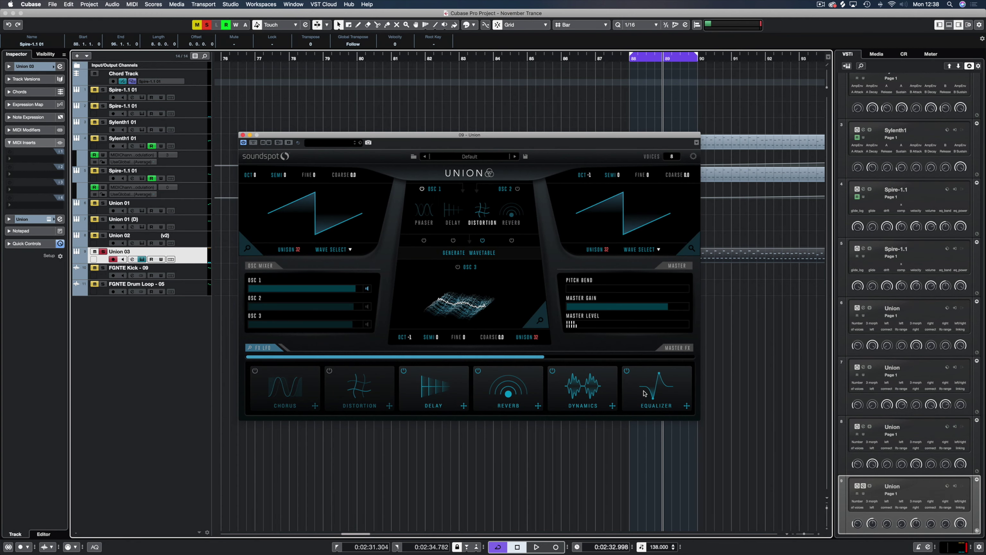
- Audition the oscillators with OSC 2 unmuted, mute OSC 1, and stop playback
{"action": "left_click", "coordinate": [367, 308]}
{"action": "key", "text": "space"}
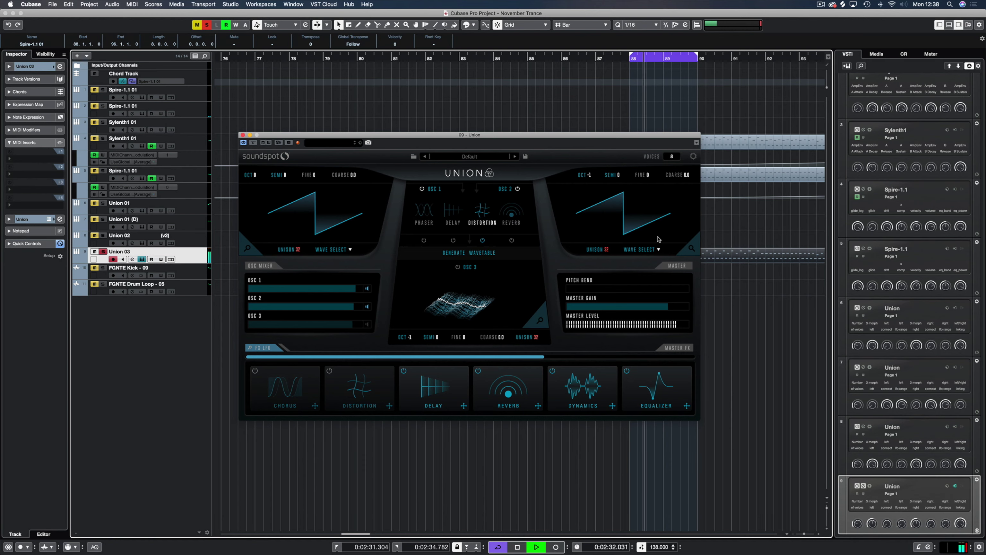
{"action": "left_click", "coordinate": [367, 288]}
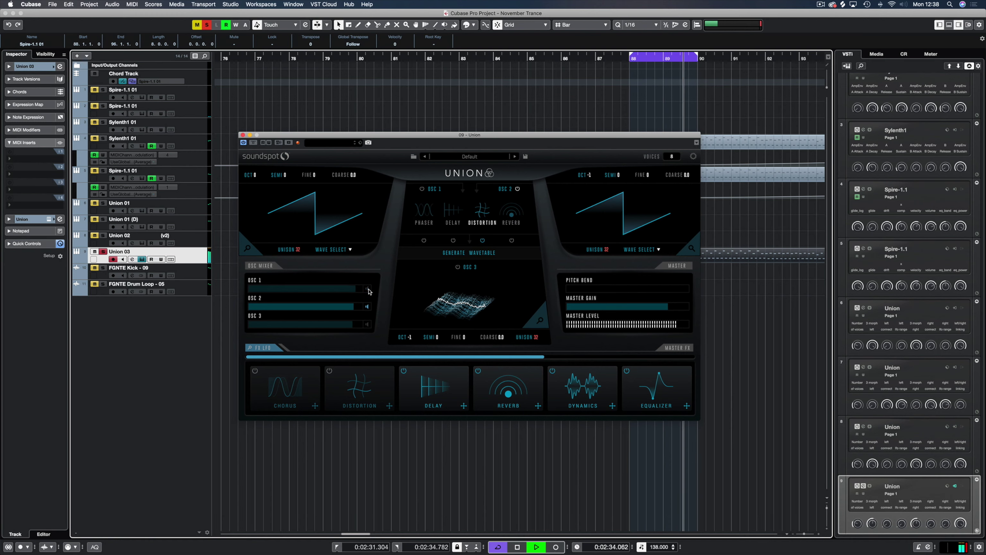
{"action": "key", "text": "space"}
- Set Oscillator 2's cutoff to 204 Hz, modulate it positively with the mod ADSR, audition it, and close the editor
{"action": "left_click", "coordinate": [692, 249]}
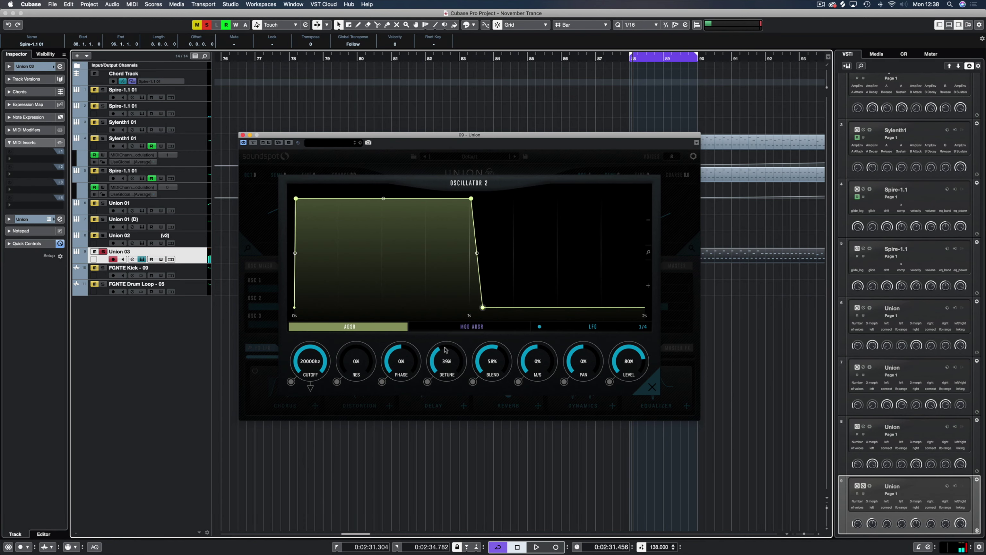
{"action": "left_click", "coordinate": [463, 326]}
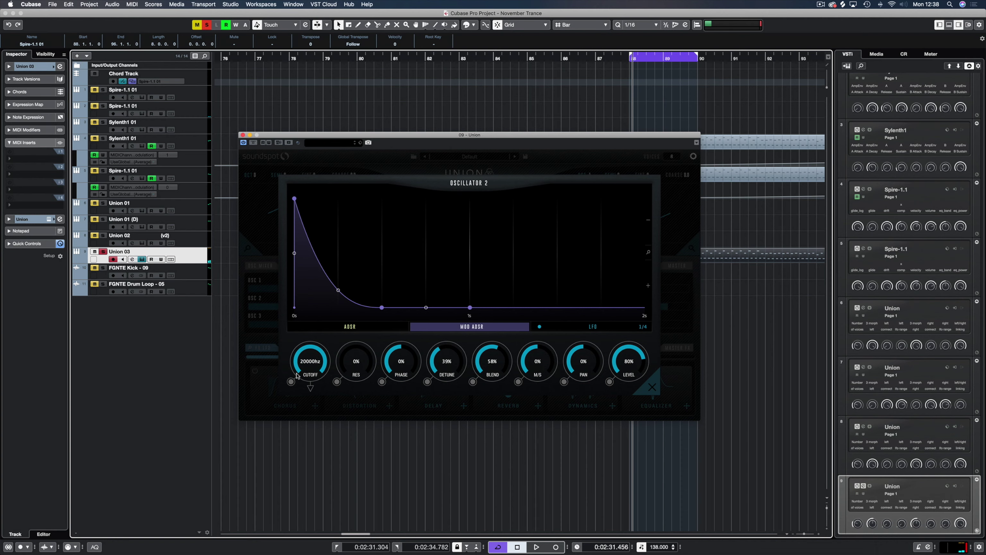
{"action": "left_click_drag", "start_coordinate": [307, 380], "coordinate": [306, 422]}
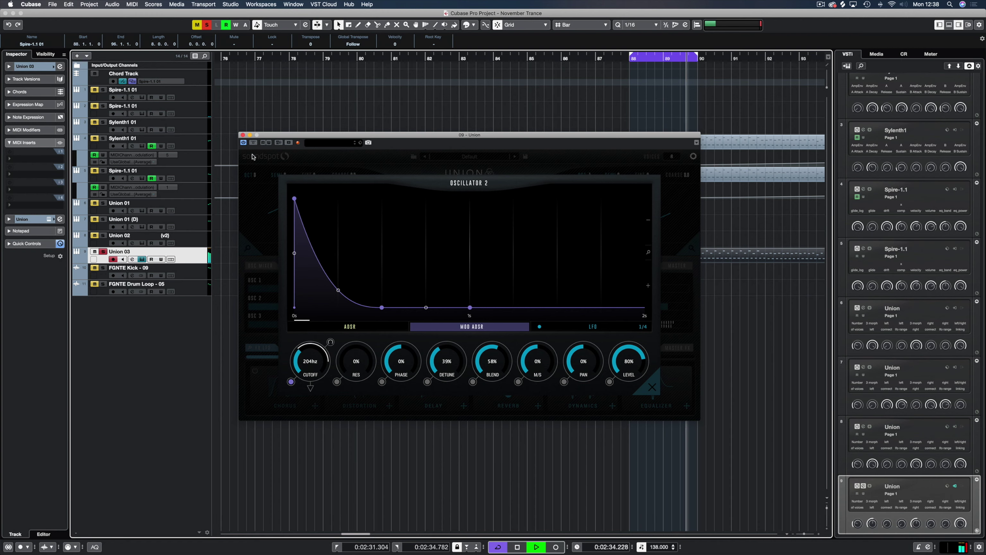
{"action": "left_click", "coordinate": [263, 199]}
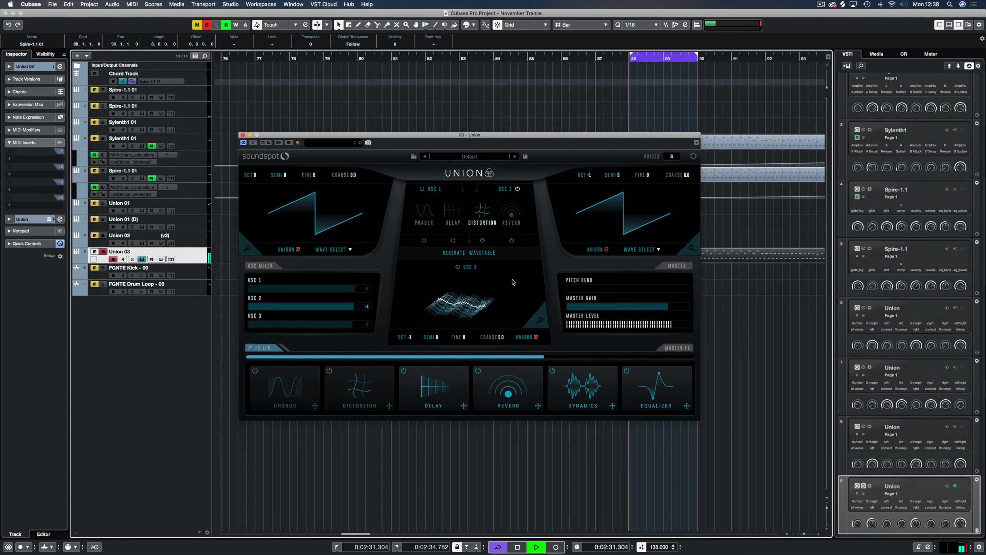
- Leave only OSC 3 unmuted, set its cutoff to 212 Hz with positive mod ADSR modulation, and close its editor
{"action": "key", "text": "space"}
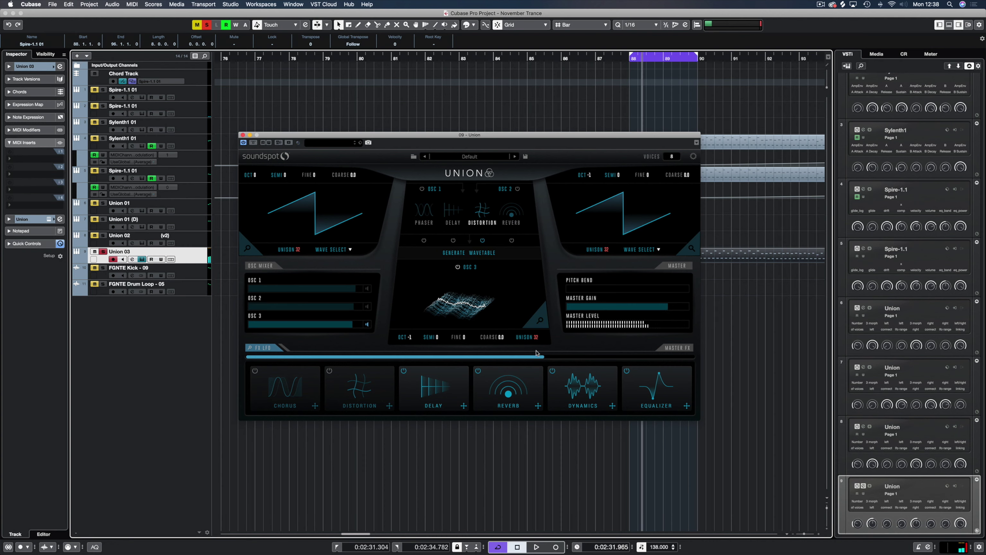
{"action": "key", "text": "space"}
{"action": "left_click", "coordinate": [541, 326]}
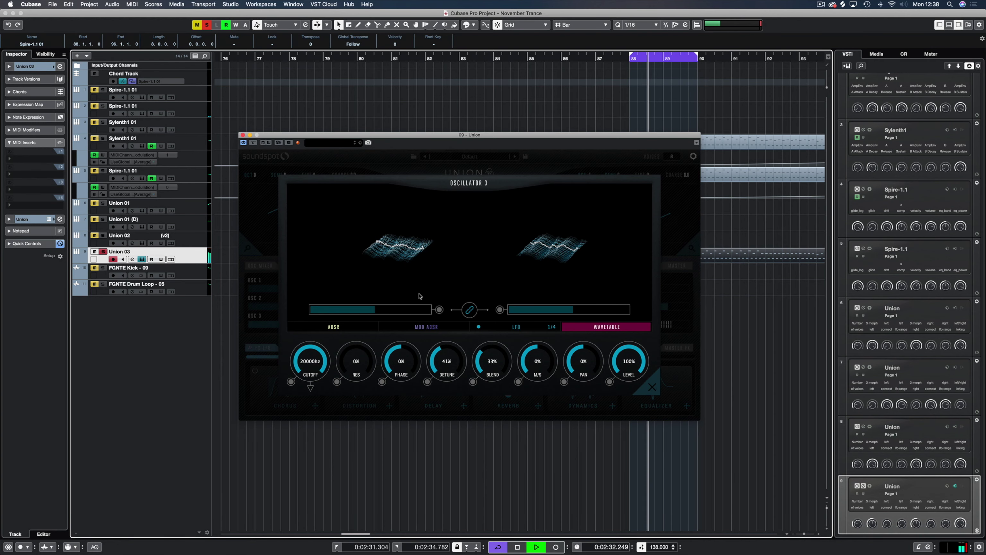
{"action": "left_click_drag", "start_coordinate": [307, 409], "coordinate": [308, 422]}
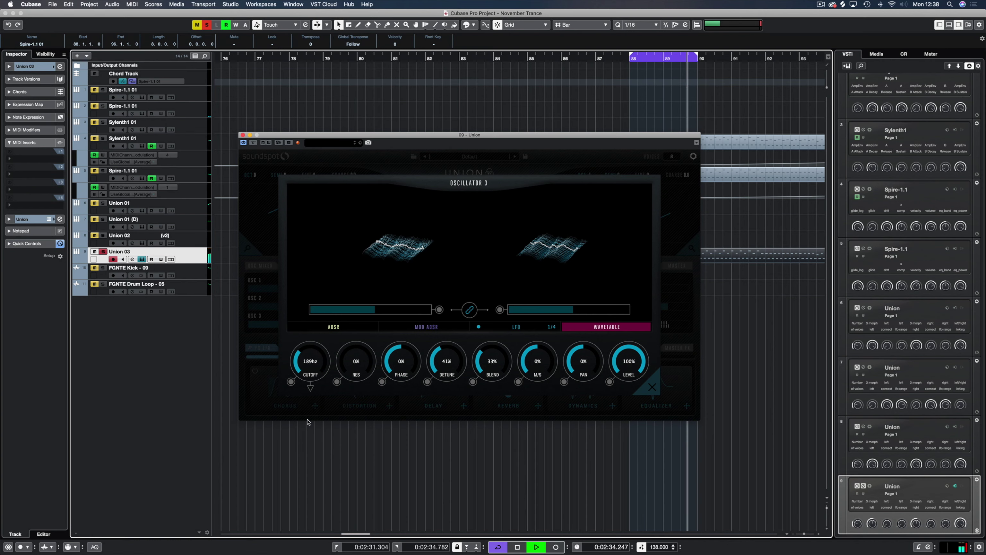
{"action": "left_click", "coordinate": [291, 382]}
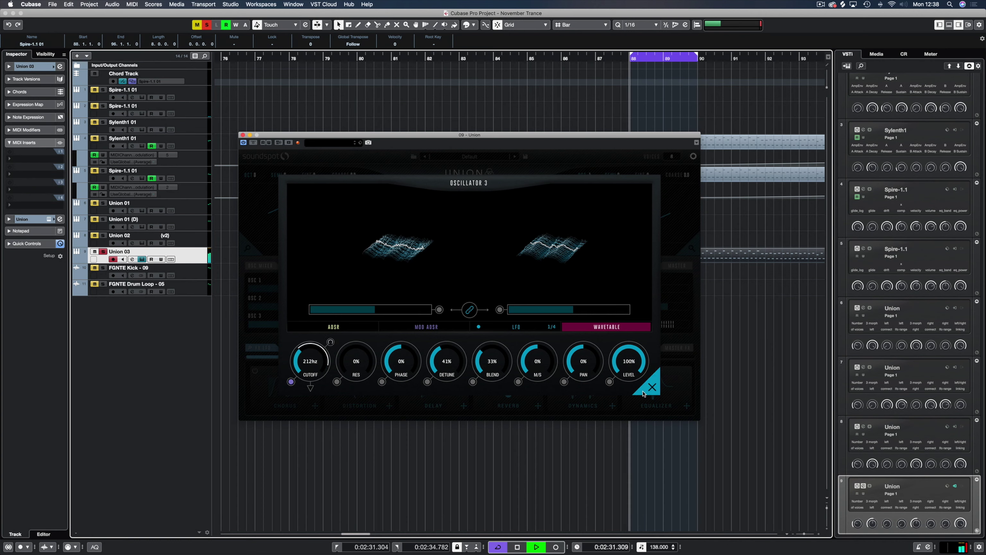
{"action": "left_click", "coordinate": [652, 387]}
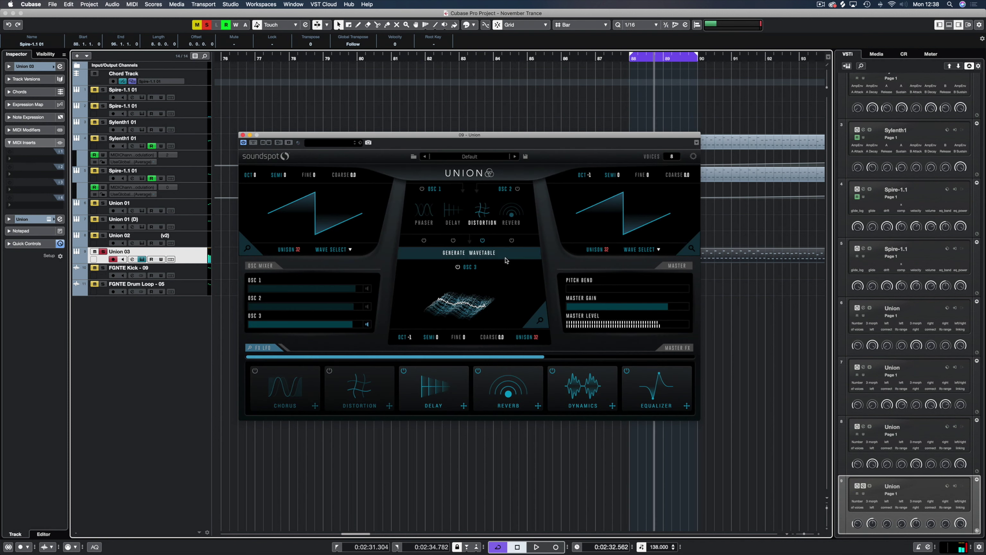
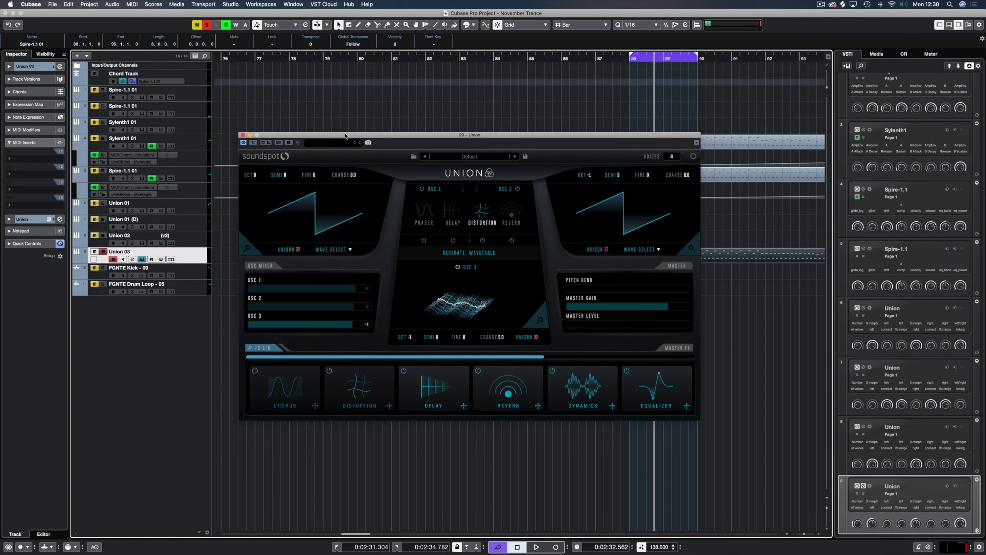
- Uncover the arrangement, duplicate the Spire-1.1 01 part on Union 03, and set the cycle range from bar 88 across both parts
{"action": "left_click_drag", "start_coordinate": [345, 136], "coordinate": [353, 325]}
{"action": "scroll", "coordinate": [398, 276], "scroll_direction": "right", "scroll_amount": 8}
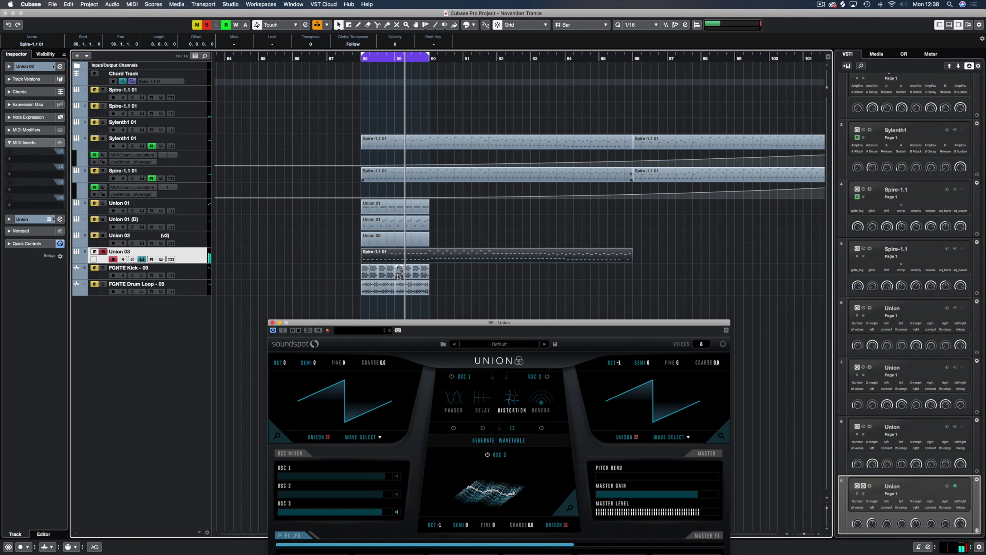
{"action": "left_click", "coordinate": [485, 259]}
{"action": "key", "text": "p"}
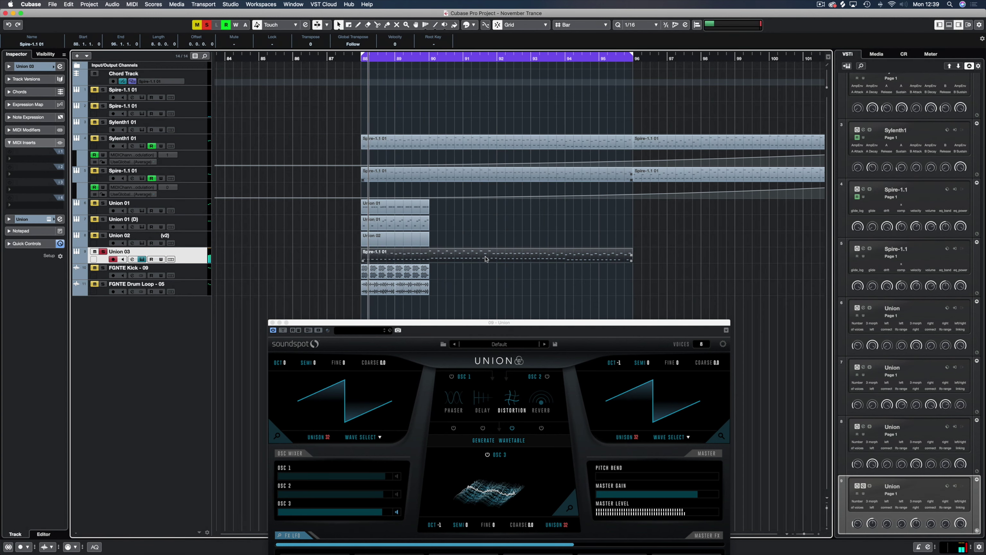
{"action": "scroll", "coordinate": [491, 260], "scroll_direction": "right", "scroll_amount": 3}
{"action": "key", "text": "super+d"}
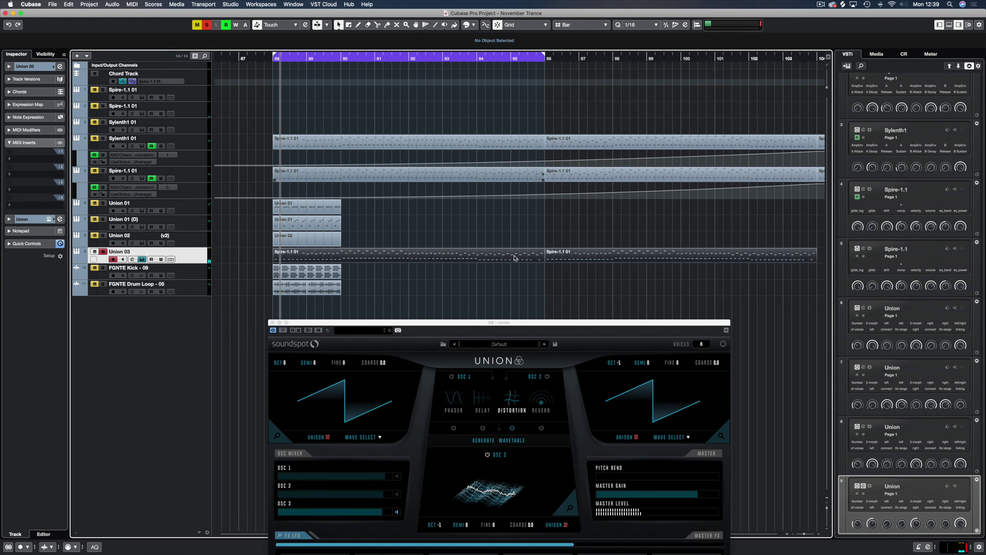
{"action": "key", "text": "p"}
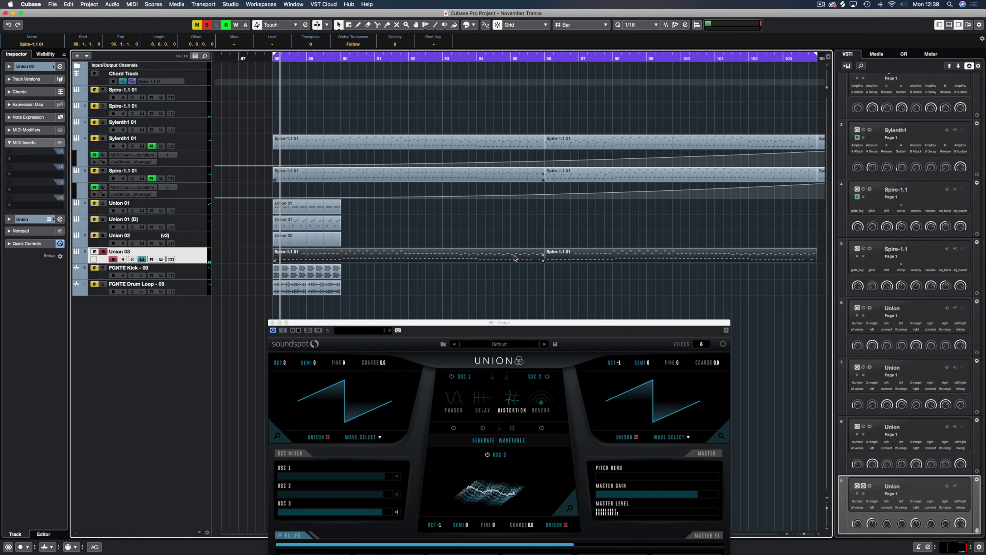
- Show three automation lanes beneath the Union 03 track
{"action": "left_click", "coordinate": [76, 262]}
{"action": "left_click", "coordinate": [79, 277]}
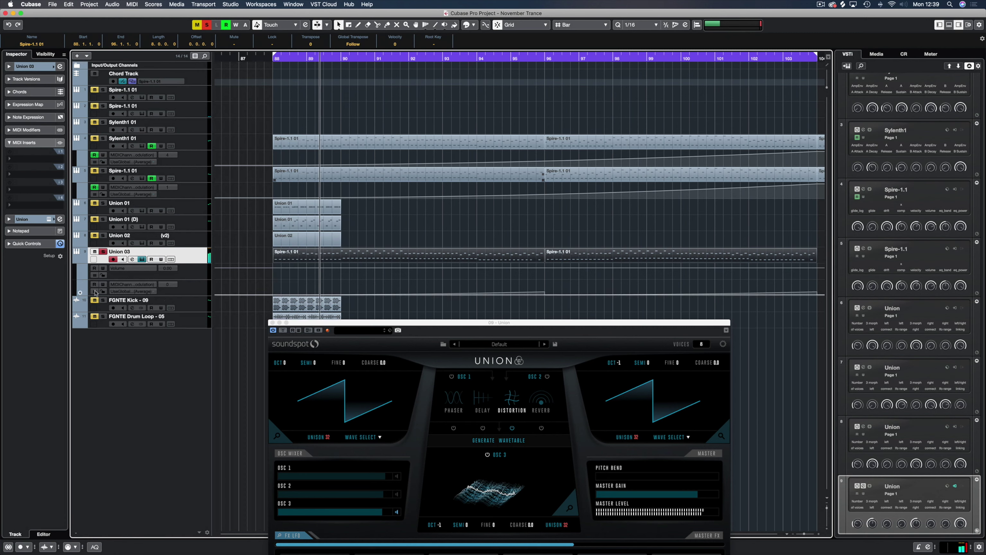
{"action": "left_click", "coordinate": [79, 292]}
- Assign Union's Osc 1 - cutoff parameter to the first automation lane of Union 03
{"action": "left_click", "coordinate": [132, 300]}
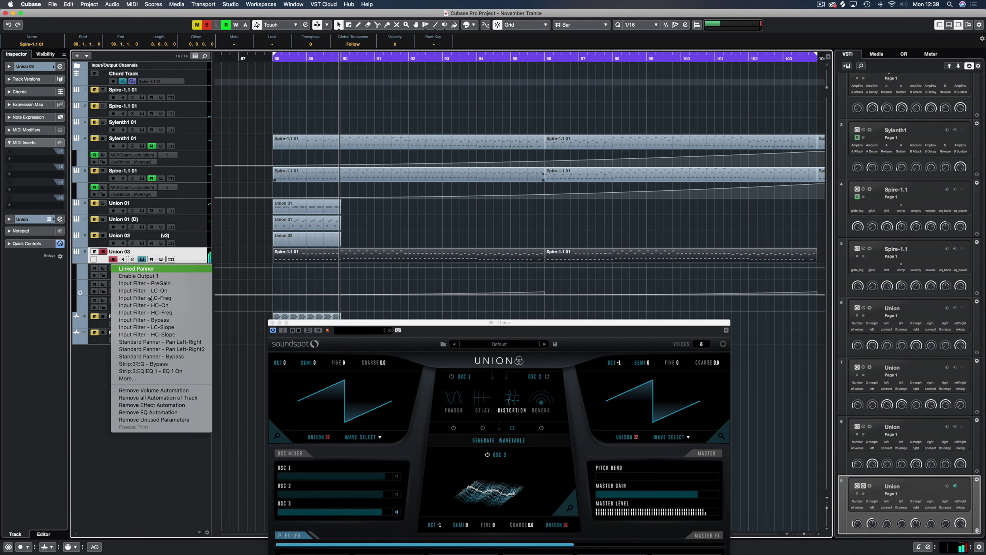
{"action": "left_click", "coordinate": [192, 379]}
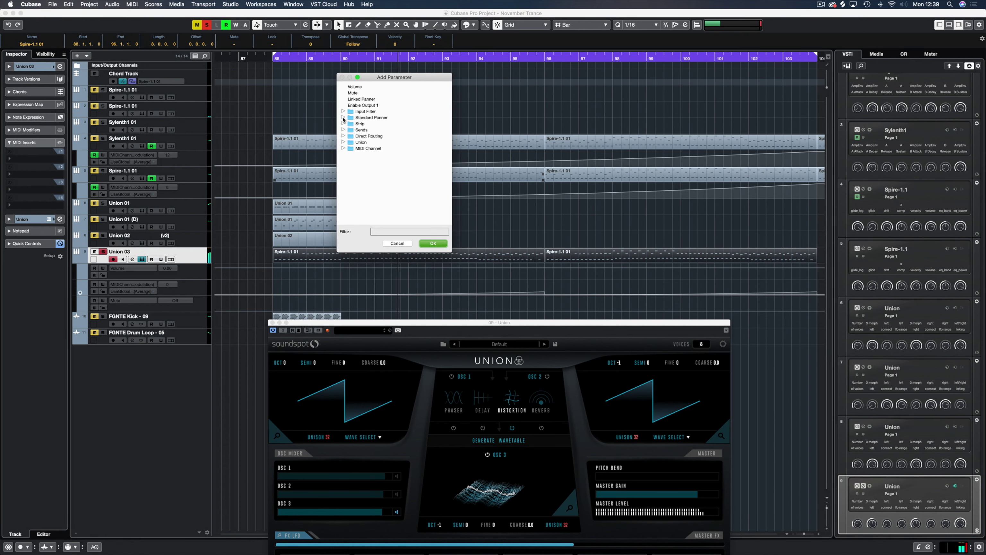
{"action": "left_click", "coordinate": [343, 142]}
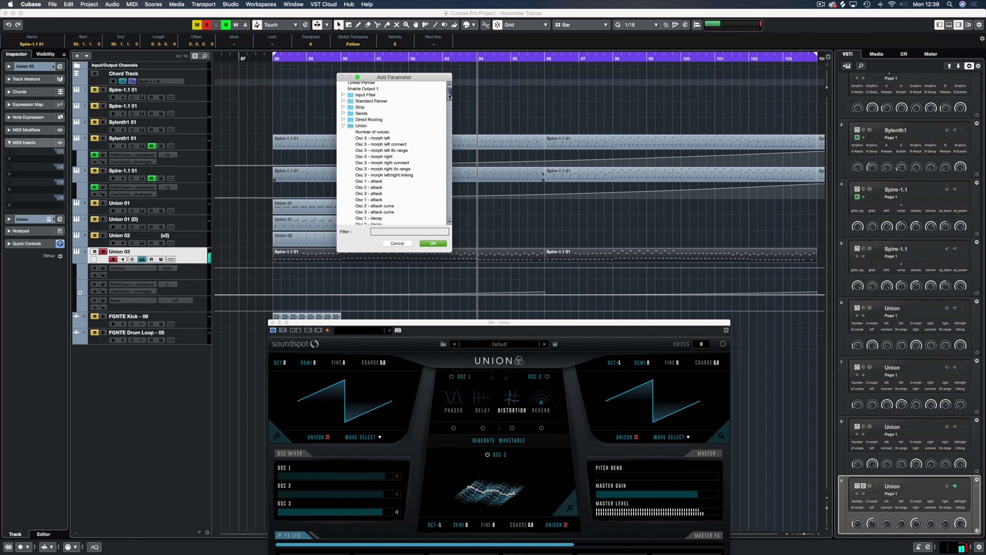
{"action": "scroll", "coordinate": [450, 97], "scroll_direction": "down", "scroll_amount": 2}
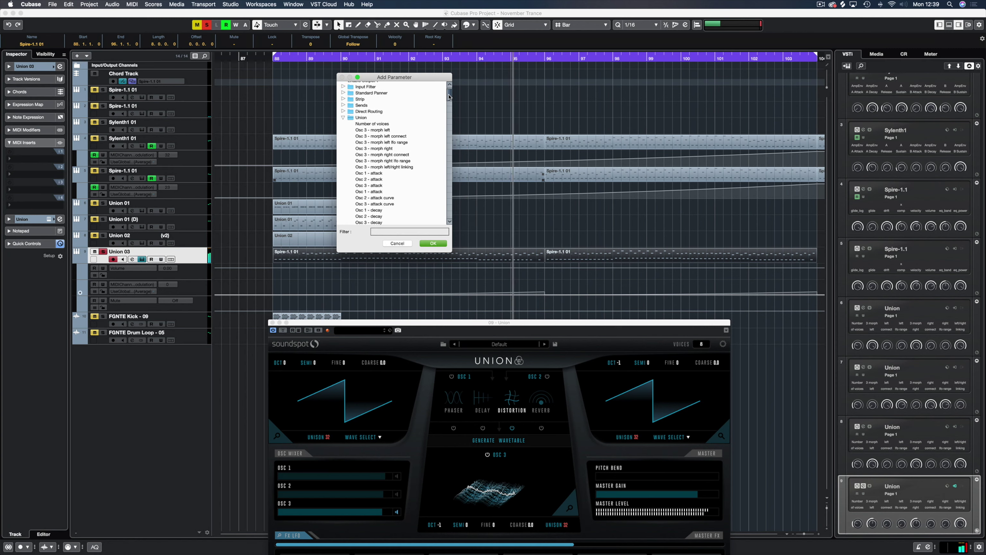
{"action": "left_click_drag", "start_coordinate": [449, 97], "coordinate": [449, 138]}
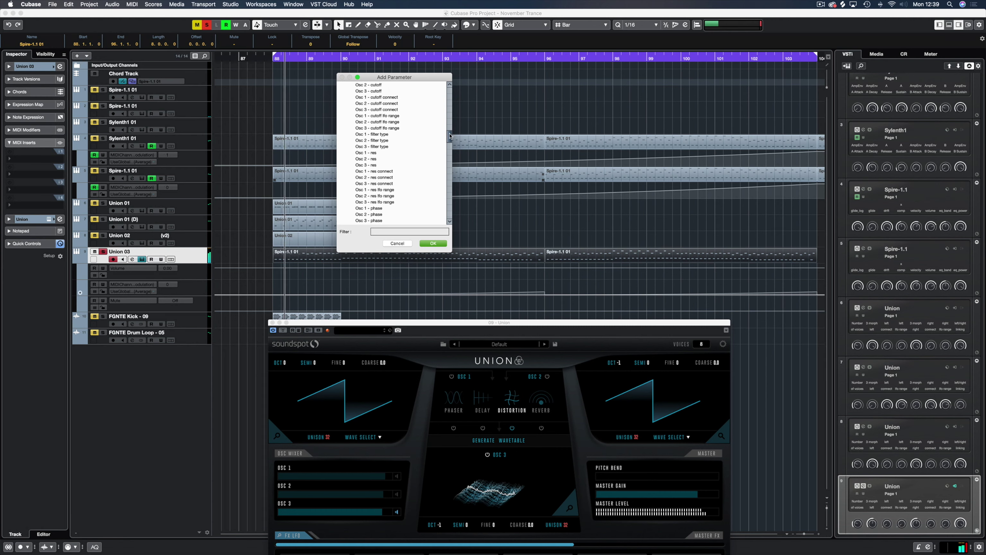
{"action": "scroll", "coordinate": [400, 156], "scroll_direction": "up", "scroll_amount": 3}
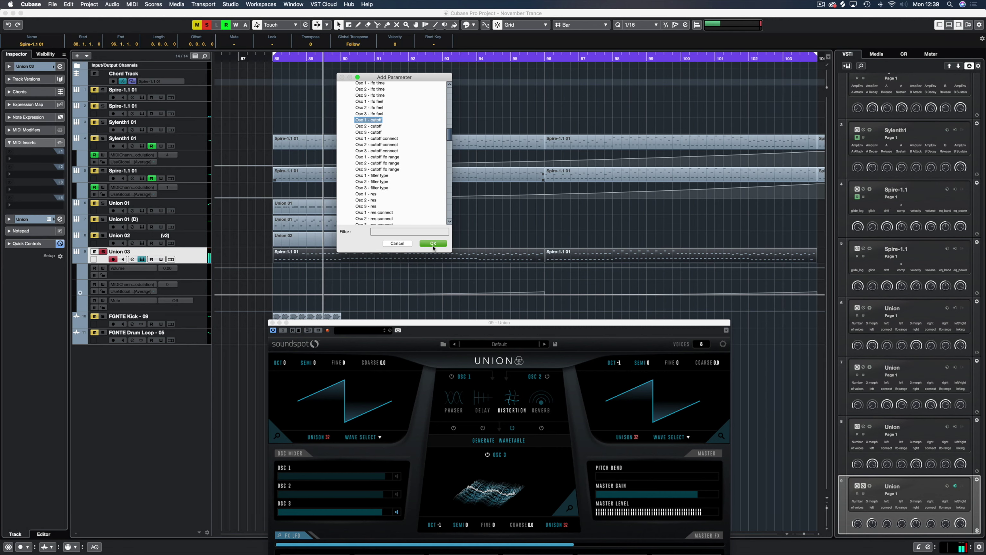
{"action": "left_click", "coordinate": [433, 243]}
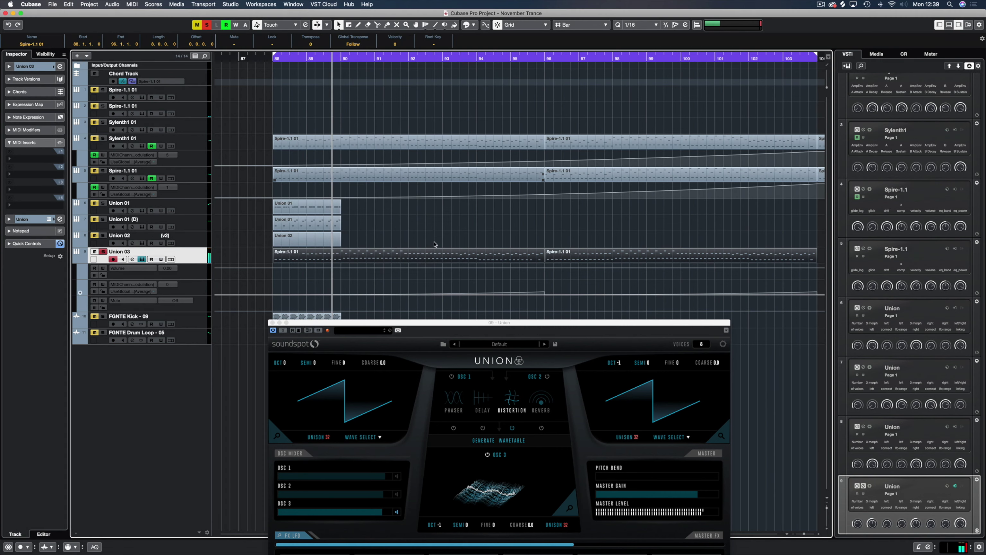
- Assign Union's Osc 2 - cutoff parameter to the second automation lane of Union 03
{"action": "left_click", "coordinate": [134, 286]}
{"action": "left_click", "coordinate": [155, 395]}
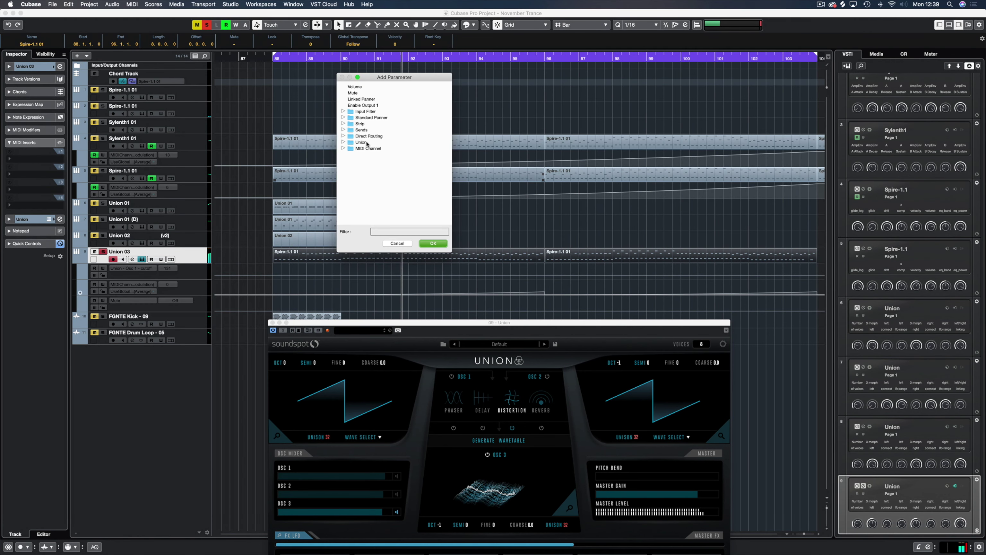
{"action": "left_click", "coordinate": [343, 142]}
{"action": "scroll", "coordinate": [356, 170], "scroll_direction": "down", "scroll_amount": 5}
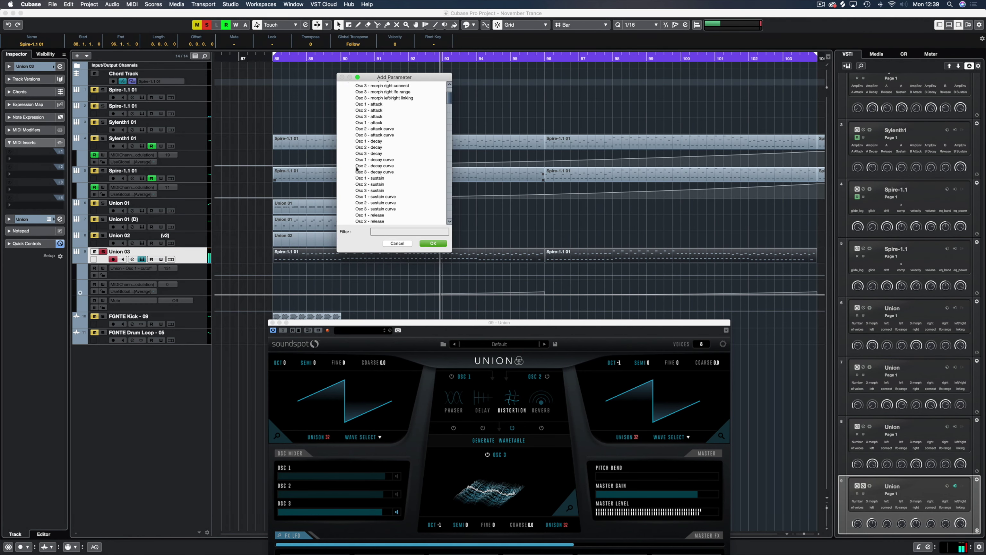
{"action": "left_click_drag", "start_coordinate": [449, 96], "coordinate": [448, 135]}
{"action": "scroll", "coordinate": [380, 116], "scroll_direction": "up", "scroll_amount": 2}
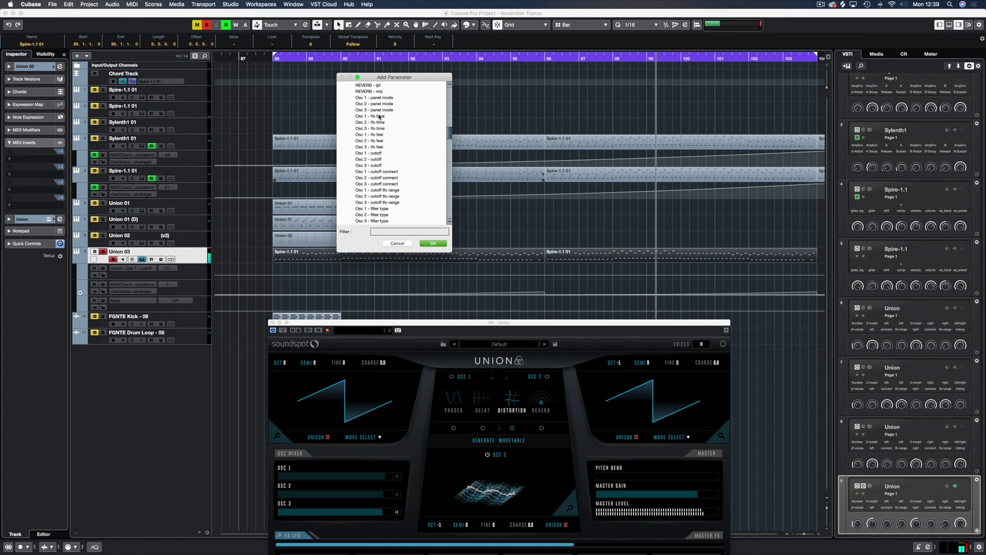
{"action": "left_click", "coordinate": [377, 160]}
{"action": "left_click", "coordinate": [431, 244]}
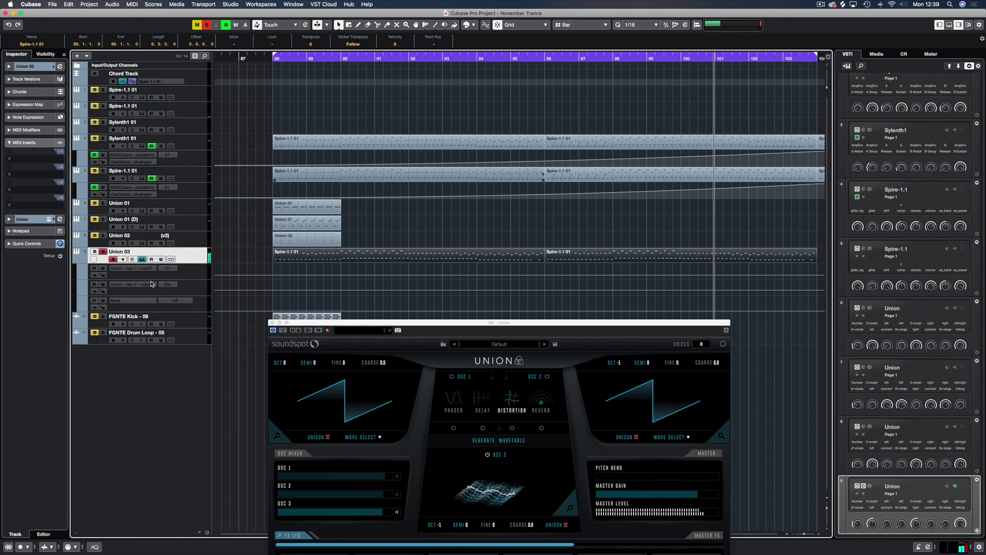
- Assign Union's Osc 3 - cutoff parameter to the third automation lane of Union 03
{"action": "left_click", "coordinate": [132, 300]}
{"action": "left_click", "coordinate": [129, 410]}
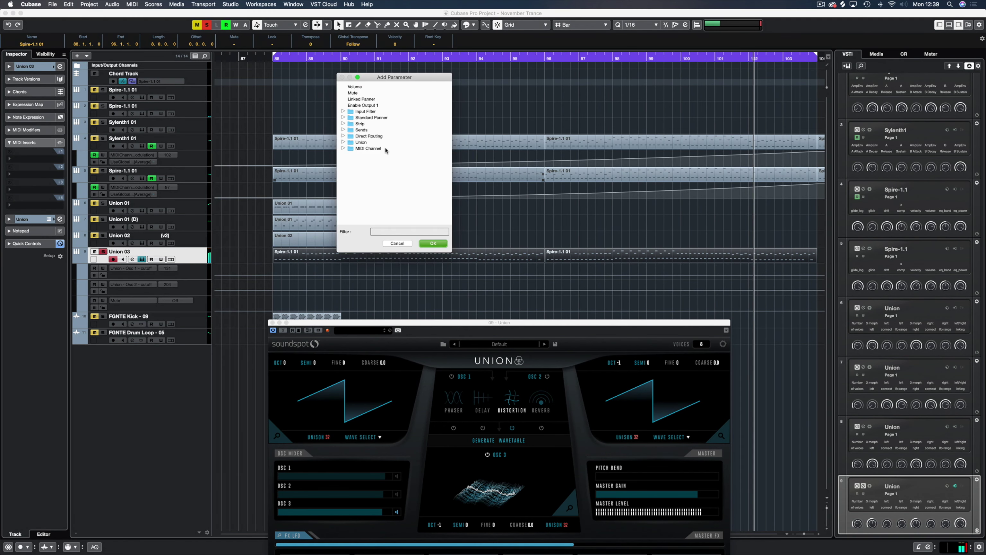
{"action": "left_click", "coordinate": [342, 142]}
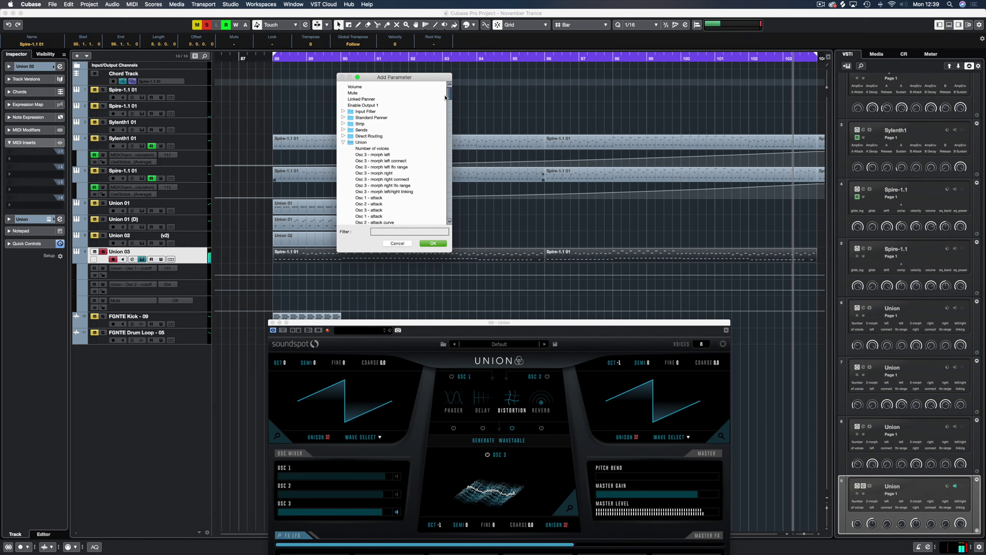
{"action": "left_click_drag", "start_coordinate": [449, 98], "coordinate": [453, 134]}
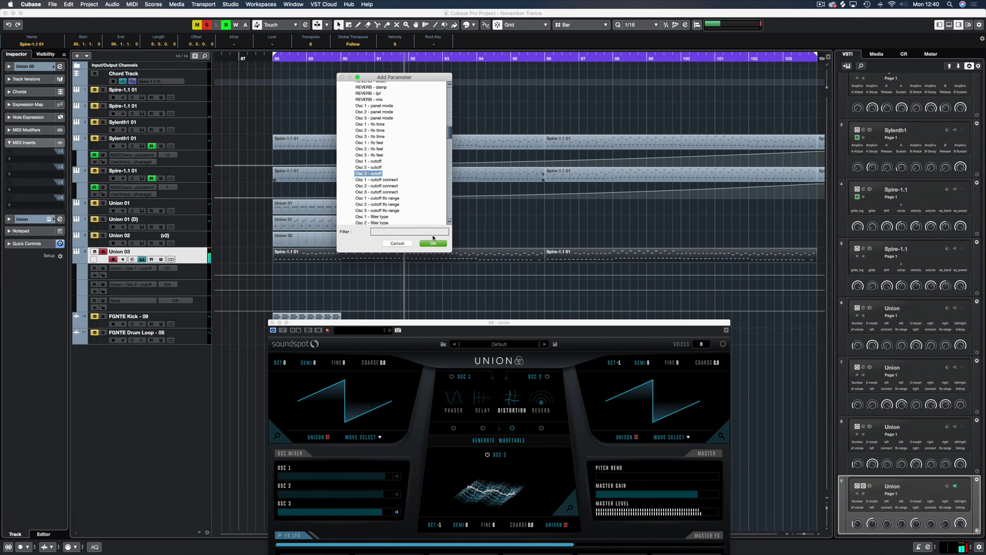
{"action": "left_click", "coordinate": [434, 243]}
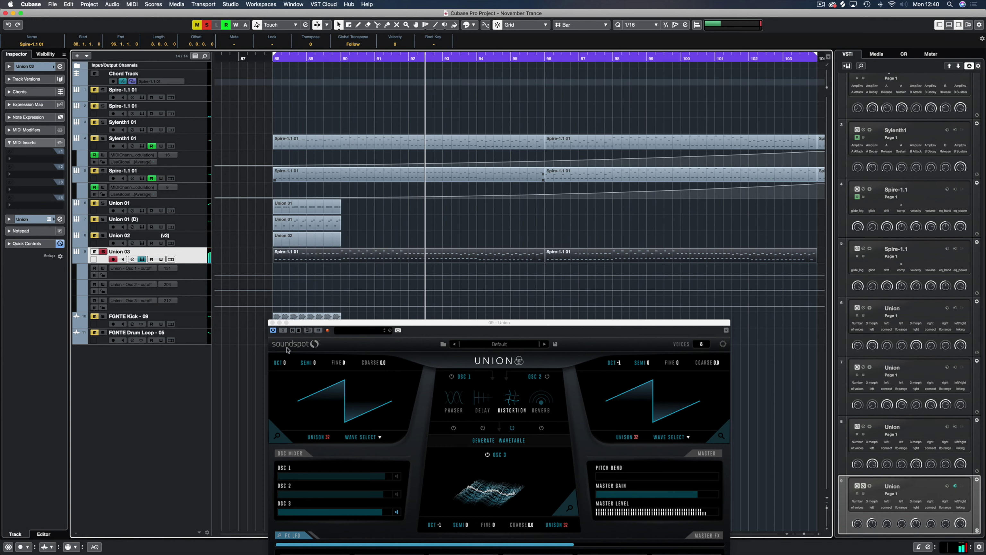
- Close the Union plug-in window and enlarge all three cutoff automation lanes together to roughly three times their height
{"action": "left_click", "coordinate": [272, 322]}
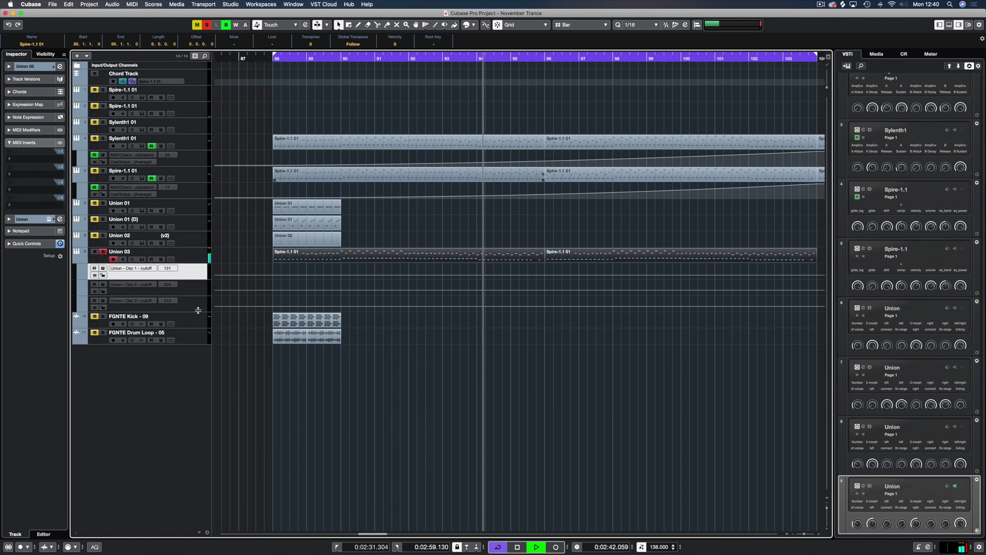
{"action": "left_click", "coordinate": [198, 310], "text": "shift"}
{"action": "left_click_drag", "start_coordinate": [198, 310], "coordinate": [198, 404]}
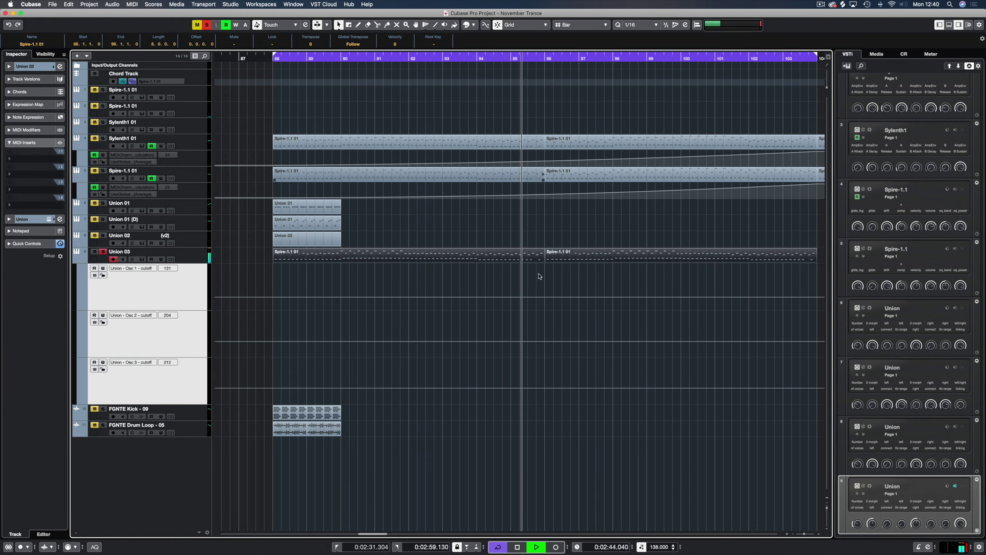
- Add an automation point at bar 104 in each of the three oscillator cutoff lanes and raise it to 20k
{"action": "left_click", "coordinate": [817, 298]}
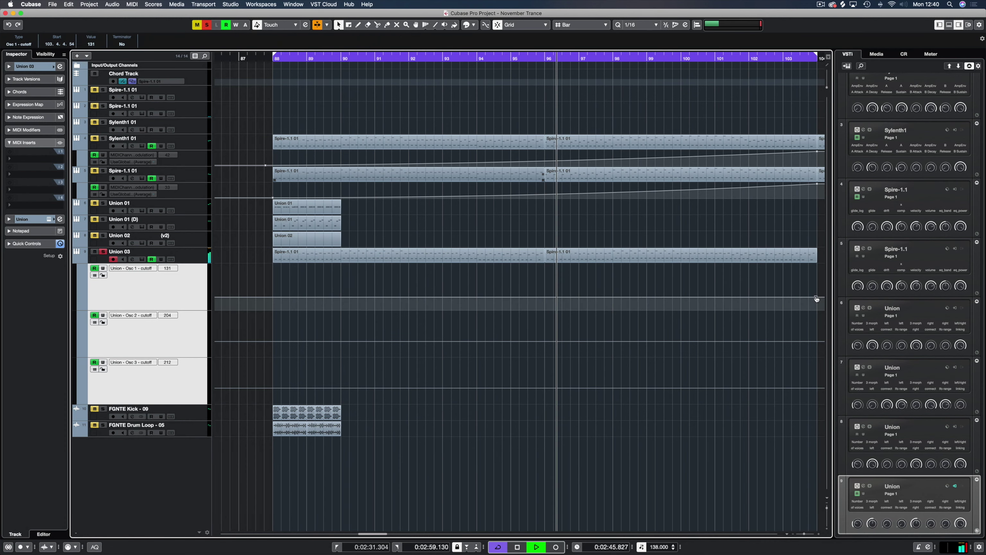
{"action": "left_click_drag", "start_coordinate": [817, 298], "coordinate": [820, 265]}
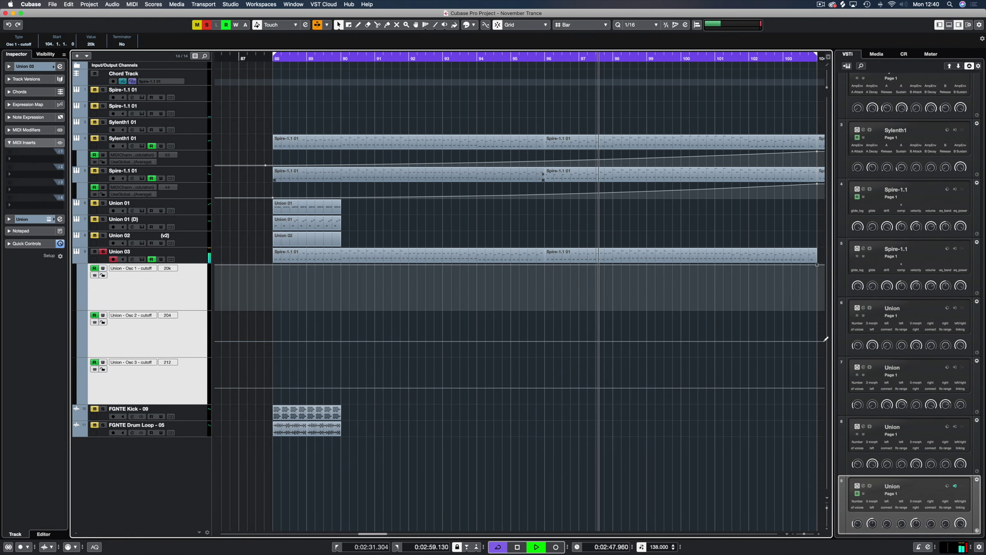
{"action": "left_click_drag", "start_coordinate": [817, 341], "coordinate": [818, 311]}
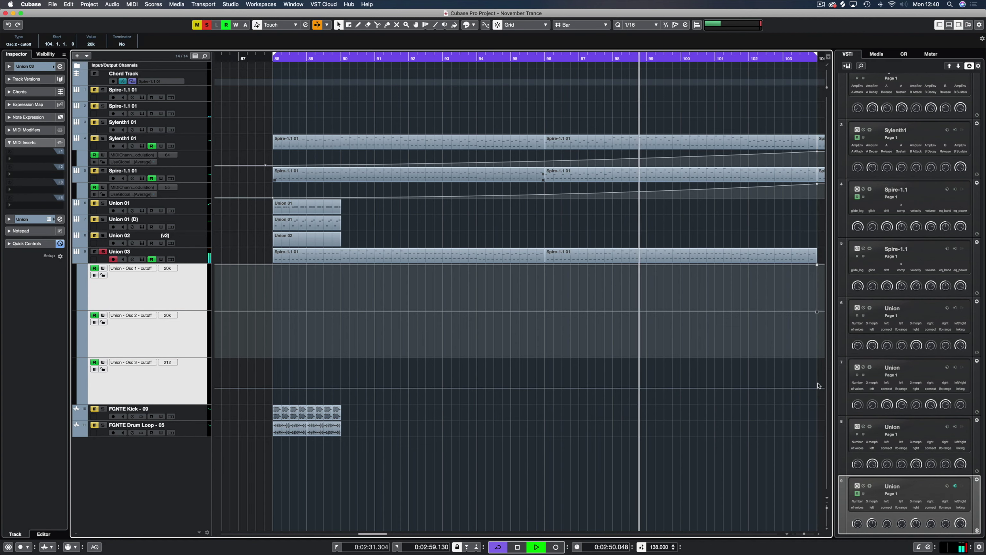
{"action": "left_click_drag", "start_coordinate": [818, 386], "coordinate": [818, 358]}
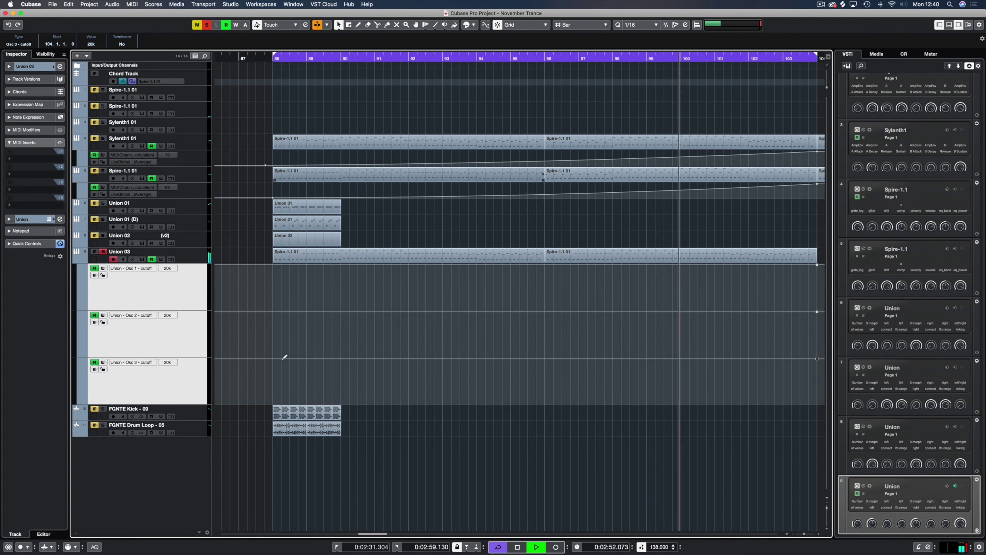
- Add points at bar 88 in the three cutoff lanes and lower them to 20, creating ramps up to bar 104
{"action": "left_click_drag", "start_coordinate": [273, 363], "coordinate": [273, 403]}
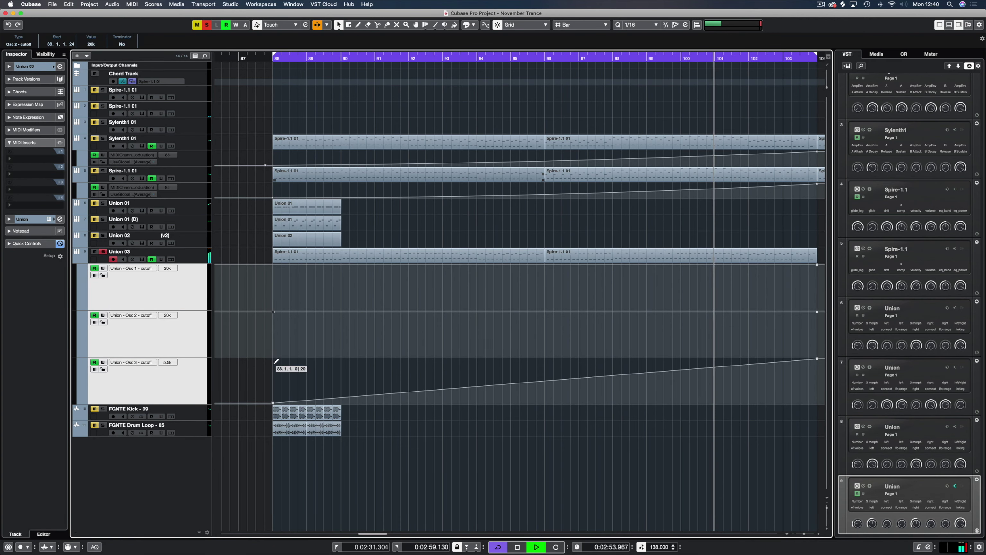
{"action": "left_click_drag", "start_coordinate": [273, 265], "coordinate": [273, 309]}
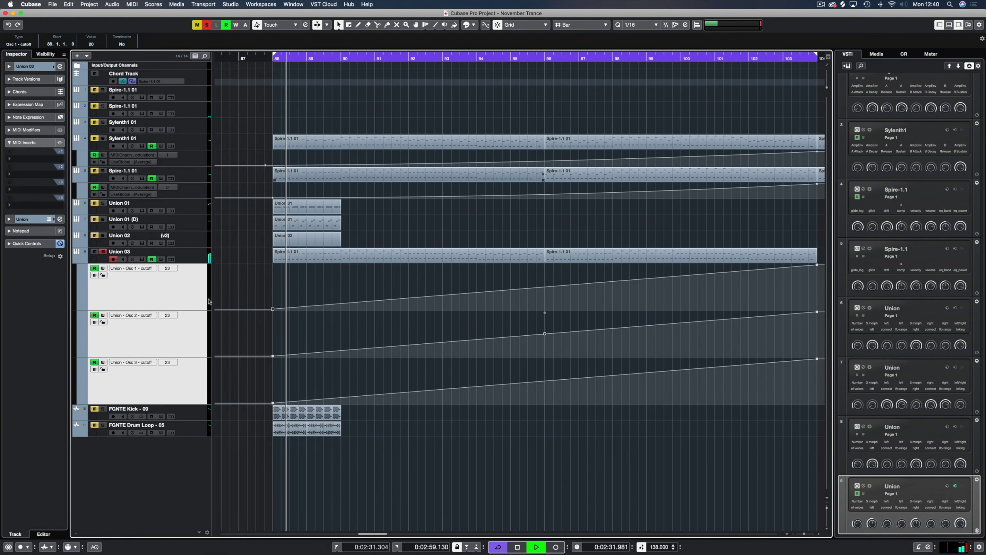
{"action": "left_click", "coordinate": [253, 272]}
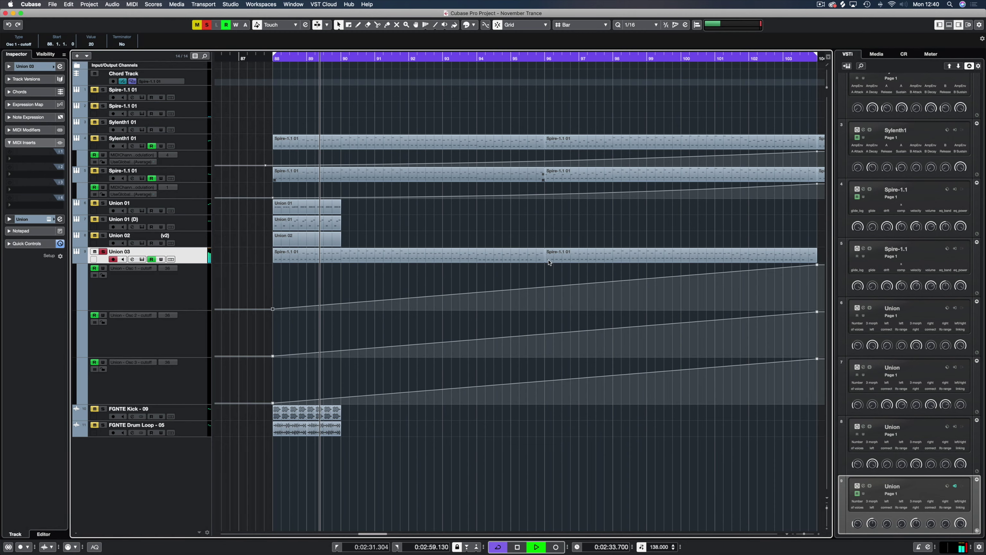
- Reopen the Union 03 instrument, check Oscillator 3's automated cutoff, and unmute OSC 1 and OSC 2
{"action": "left_click", "coordinate": [141, 259]}
{"action": "left_click_drag", "start_coordinate": [534, 396], "coordinate": [443, 138]}
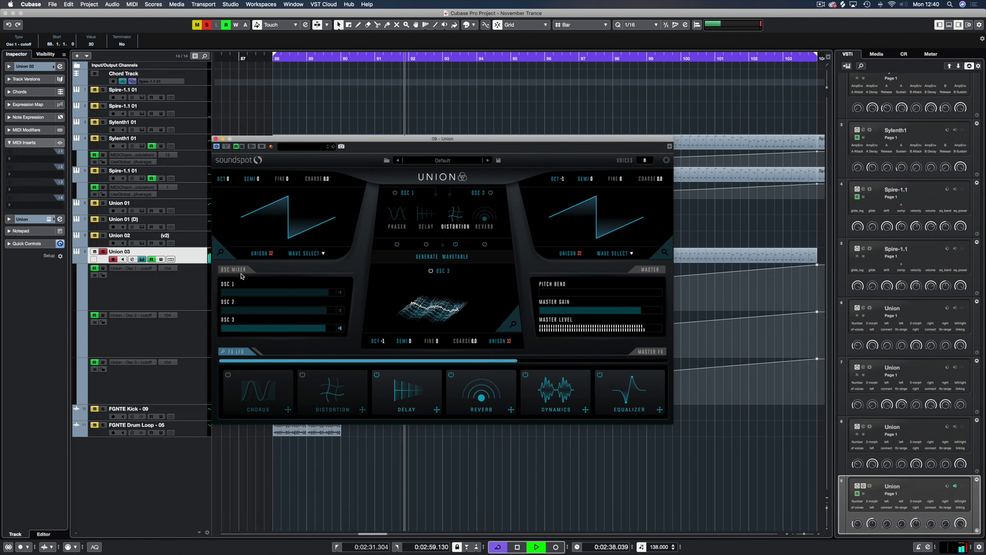
{"action": "left_click", "coordinate": [515, 325]}
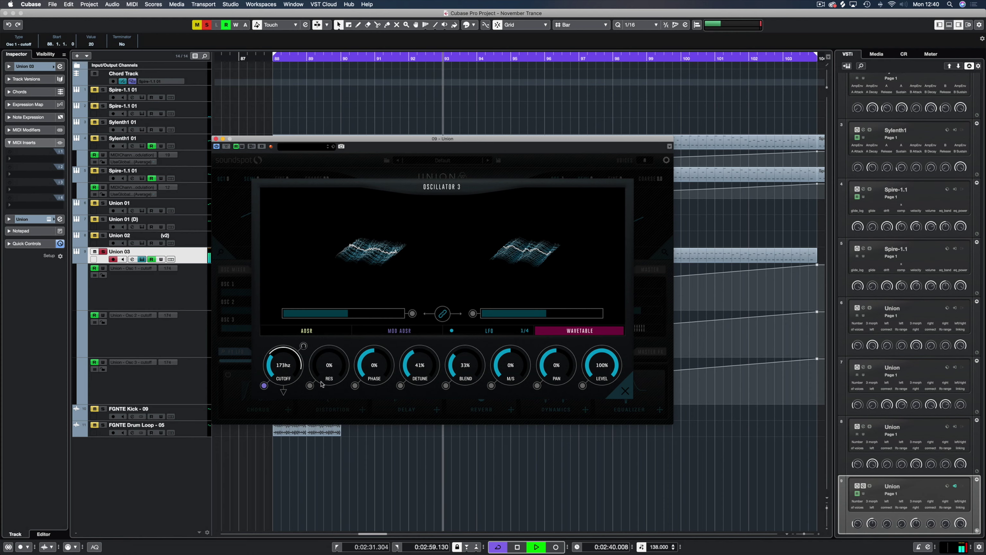
{"action": "left_click", "coordinate": [625, 390]}
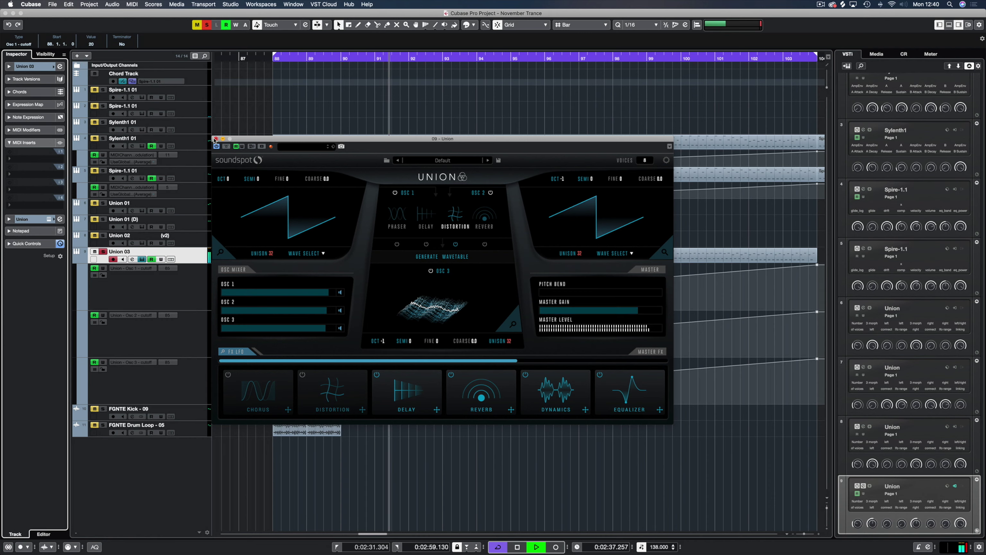
- Check the automated cutoff in the Oscillator 1 and Oscillator 2 editors, and close the Union plug-in window
{"action": "left_click", "coordinate": [220, 253]}
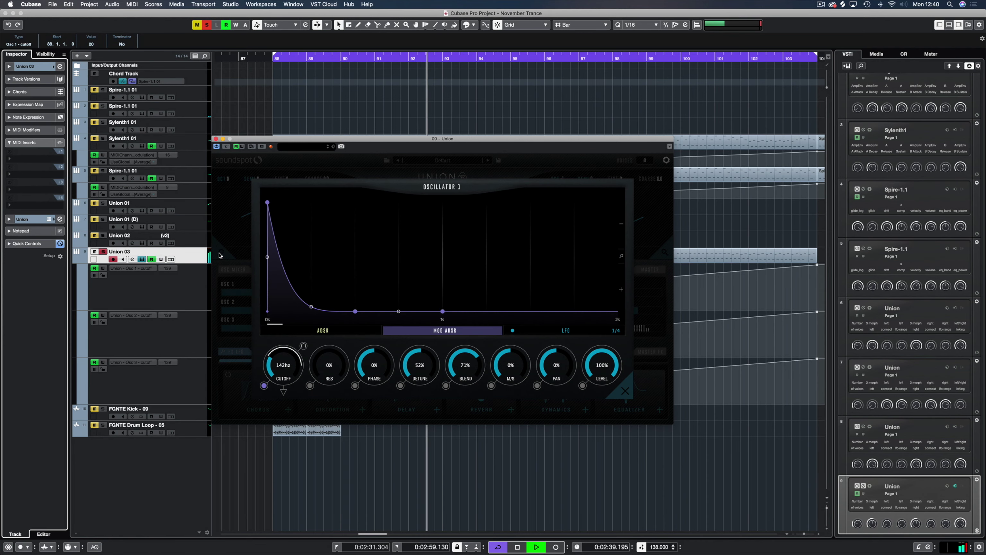
{"action": "left_click", "coordinate": [227, 165]}
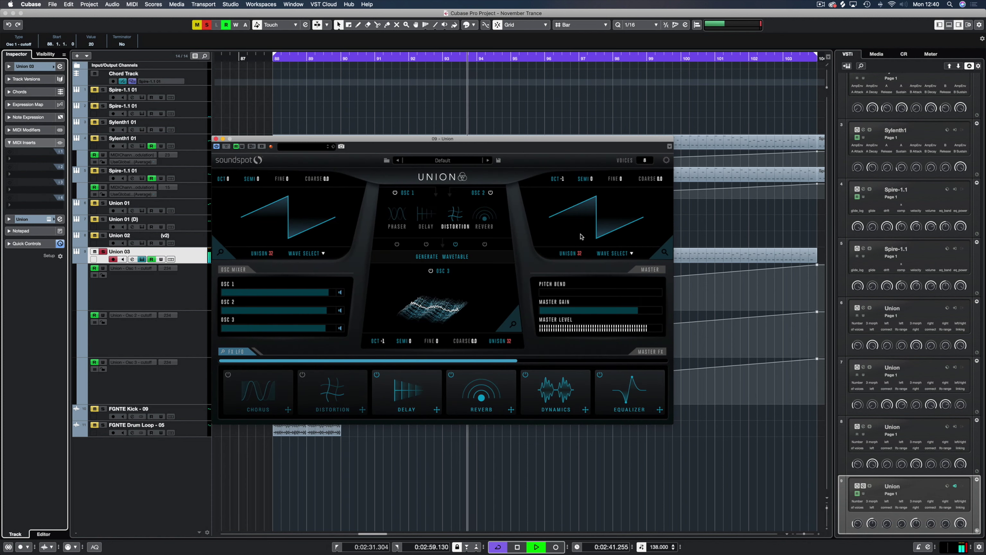
{"action": "left_click", "coordinate": [663, 255]}
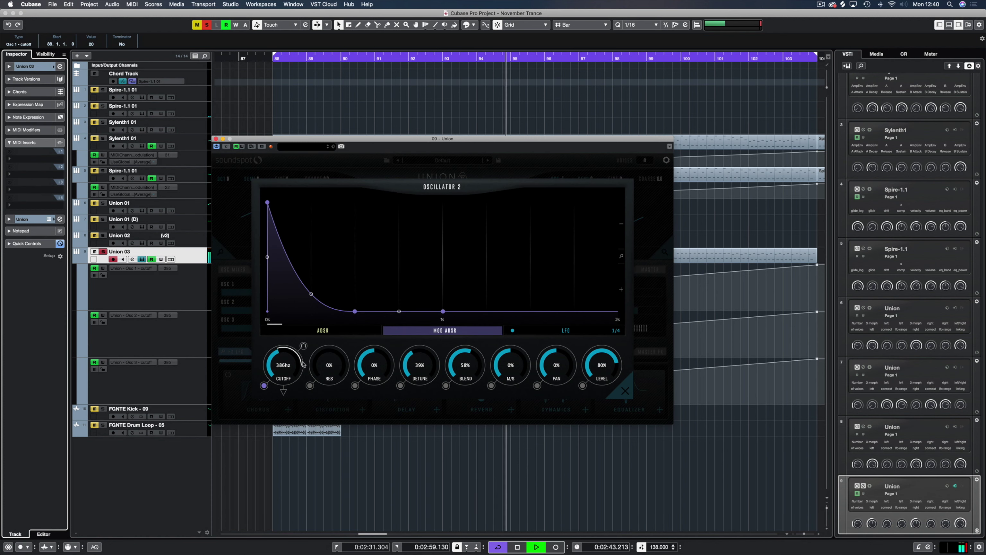
{"action": "left_click", "coordinate": [626, 391]}
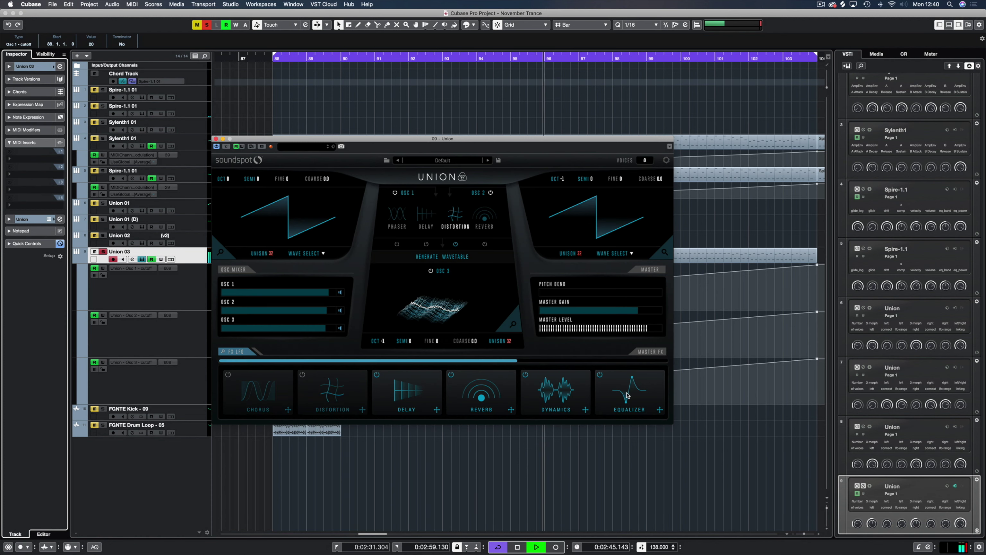
{"action": "left_click", "coordinate": [216, 140]}
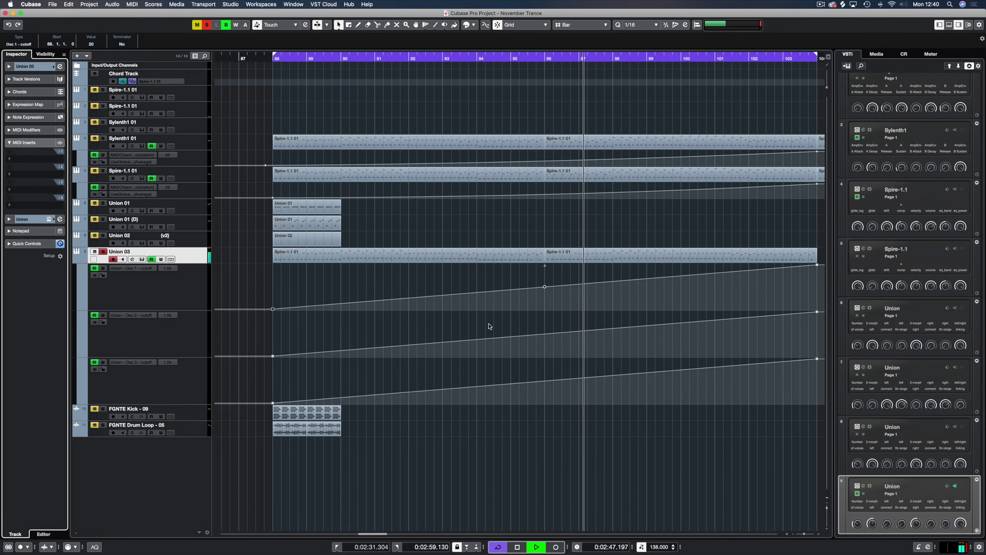
- Audition the cutoff ramp near bar 103 and inspect Oscillator 1's automated cutoff in the Union 03 instrument
{"action": "key", "text": "g"}
{"action": "key", "text": "g"}
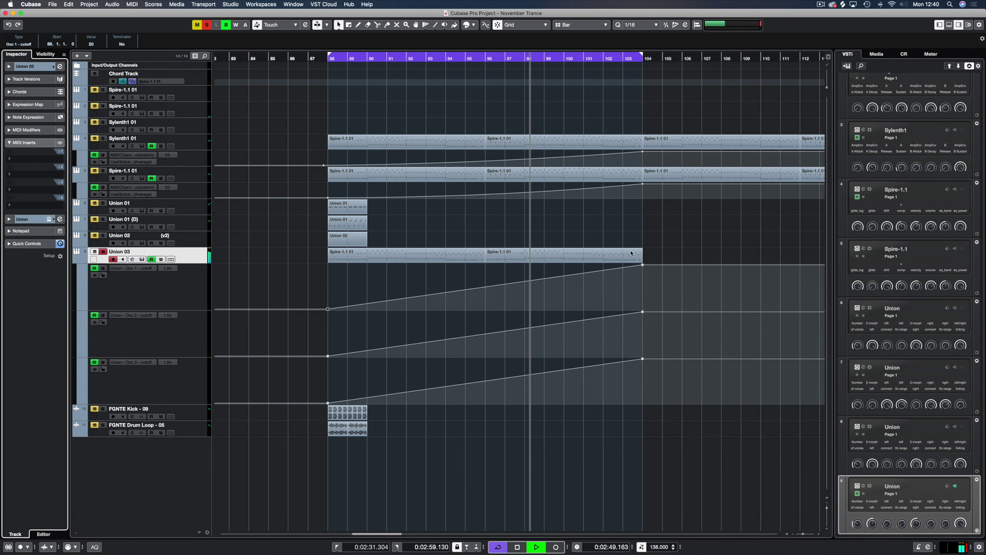
{"action": "left_click", "coordinate": [571, 256]}
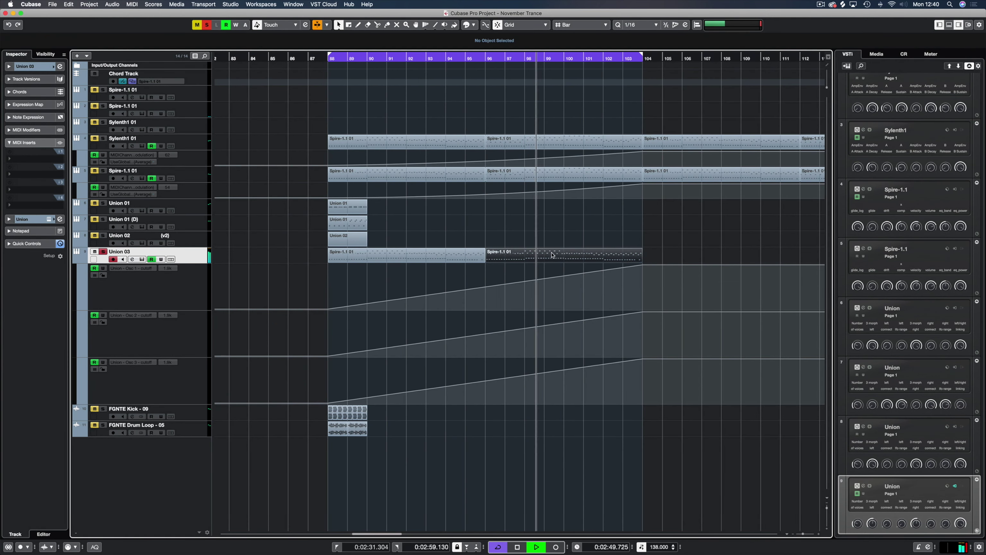
{"action": "left_click", "coordinate": [600, 55]}
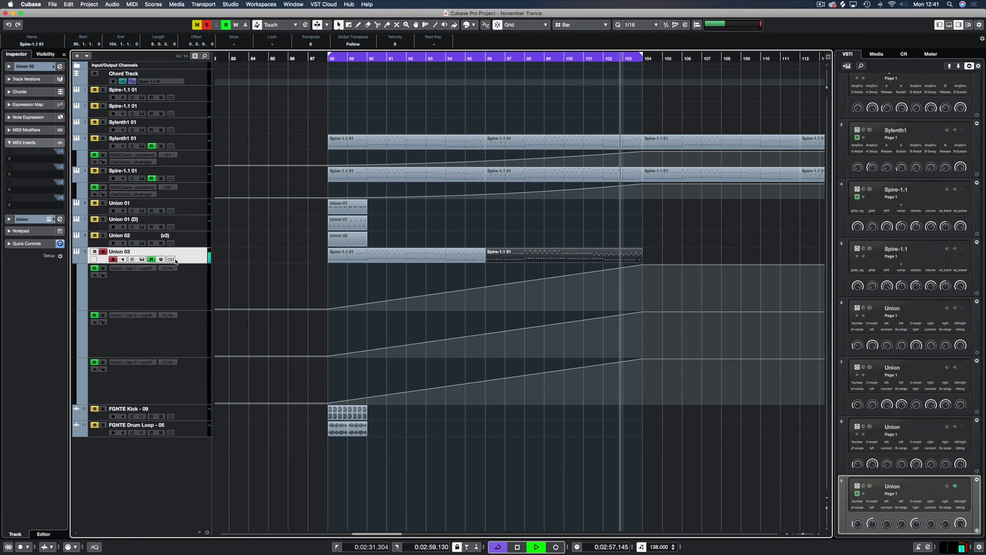
{"action": "left_click", "coordinate": [50, 219]}
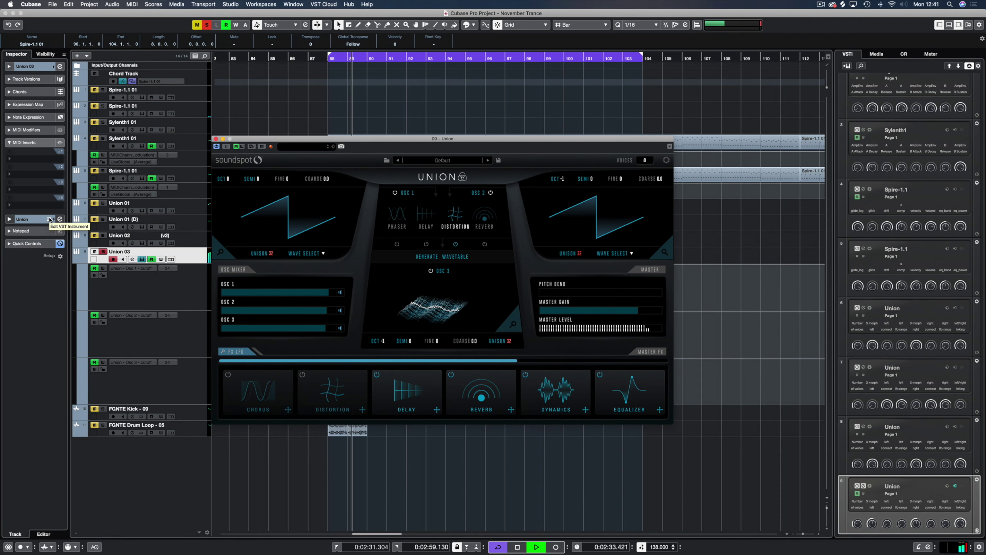
{"action": "key", "text": "space"}
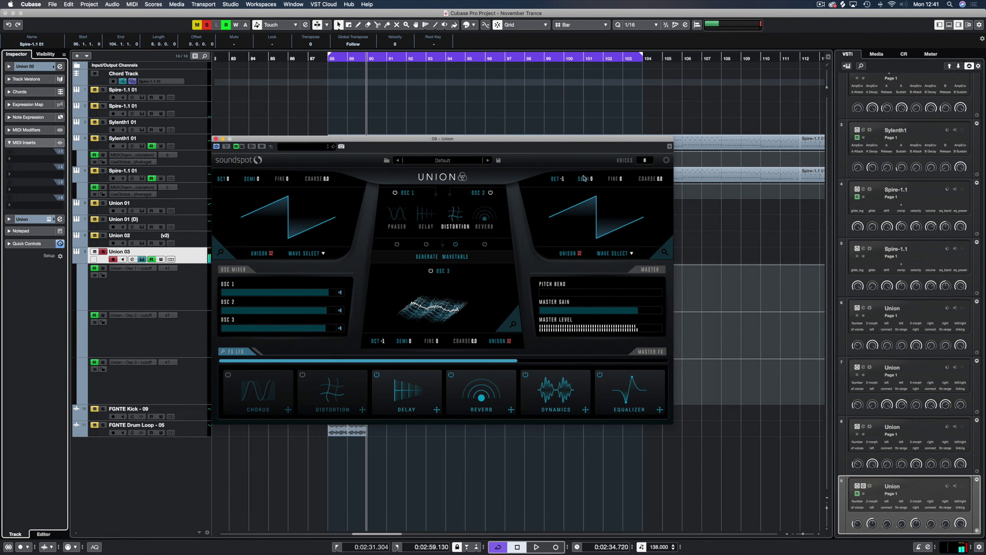
{"action": "left_click", "coordinate": [617, 77]}
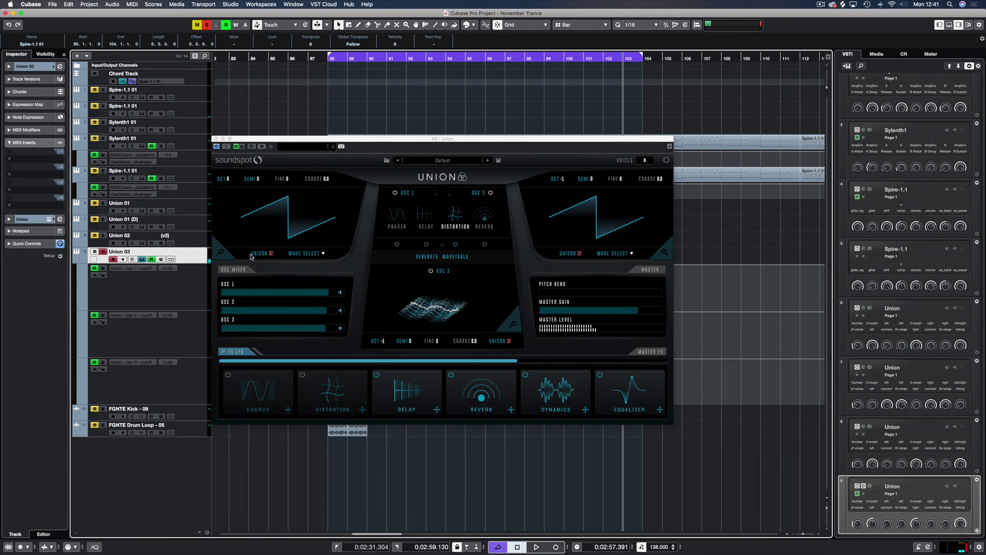
{"action": "left_click", "coordinate": [223, 252]}
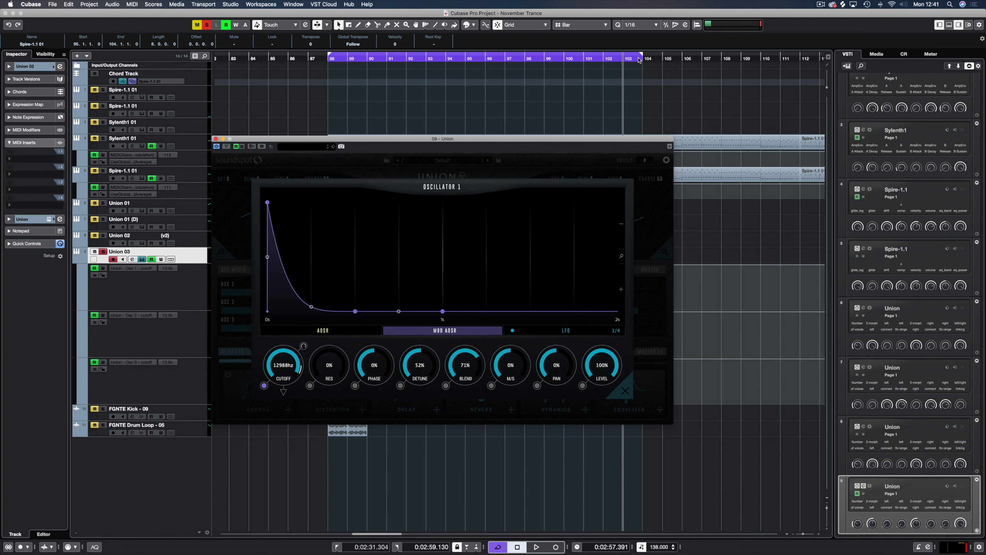
- Copy Union 03's clip from bar 96 to bar 104, and loop playback over bars 104 to 112
{"action": "left_click", "coordinate": [654, 58]}
{"action": "left_click_drag", "start_coordinate": [547, 149], "coordinate": [520, 438]}
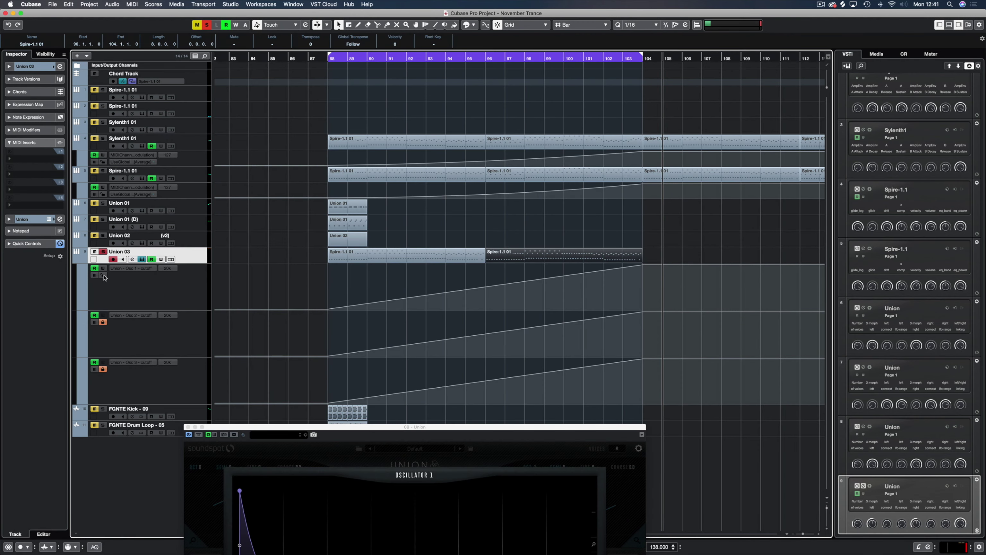
{"action": "left_click_drag", "start_coordinate": [520, 248], "coordinate": [694, 255]}
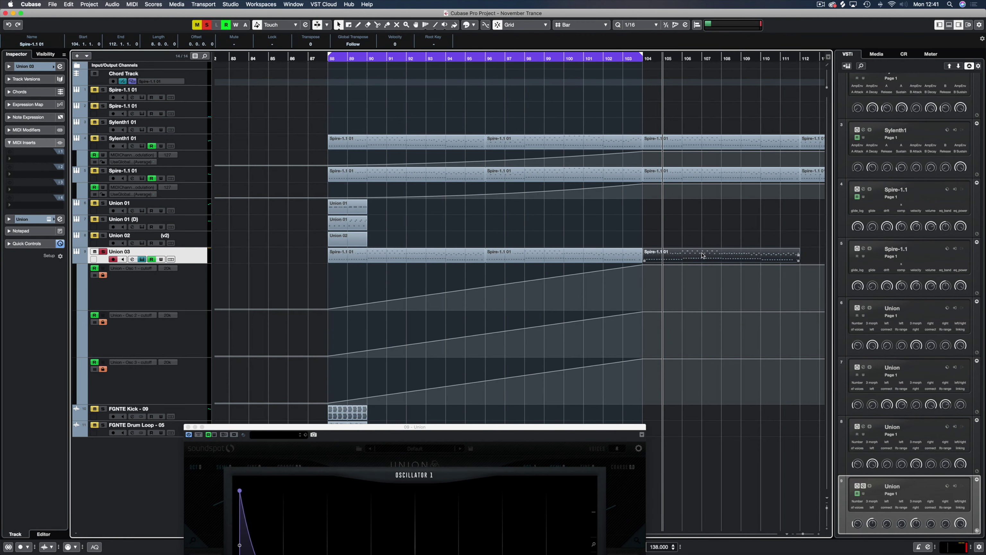
{"action": "key", "text": "p"}
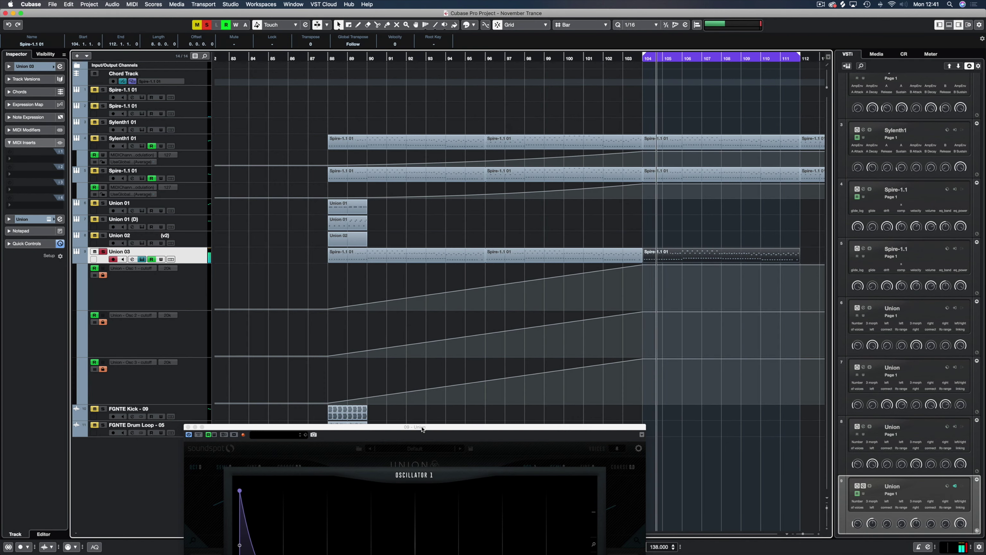
{"action": "left_click_drag", "start_coordinate": [419, 426], "coordinate": [425, 99]}
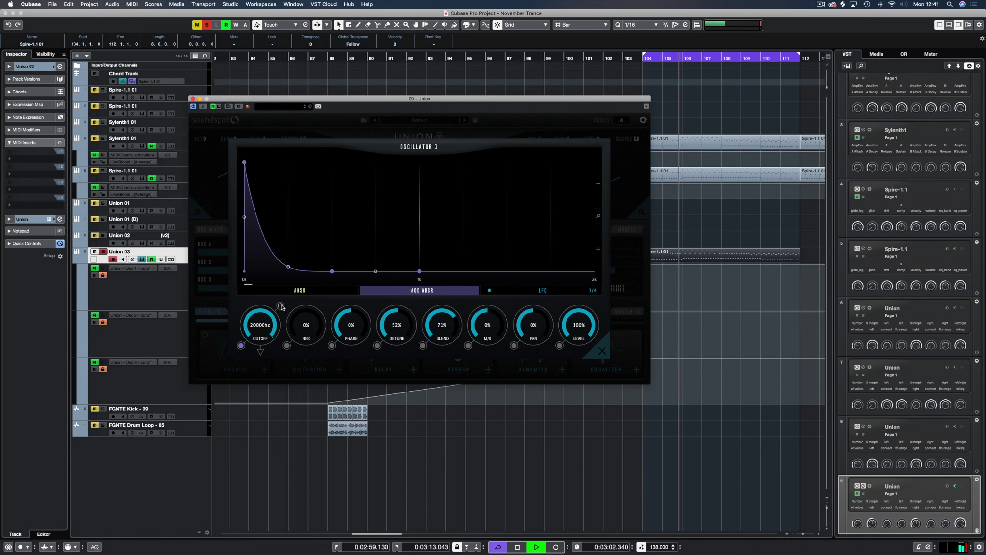
- Check the automated cutoff in the Oscillator 2 and Oscillator 3 editors, return to the main Union view, and stop playback
{"action": "left_click", "coordinate": [638, 227]}
{"action": "left_click", "coordinate": [641, 213]}
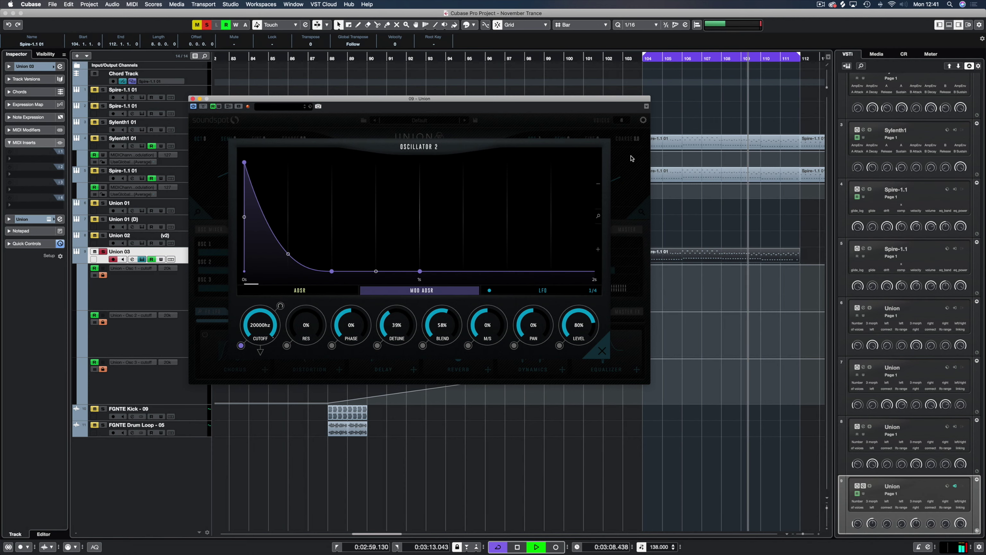
{"action": "left_click", "coordinate": [282, 292]}
{"action": "left_click", "coordinate": [287, 307]}
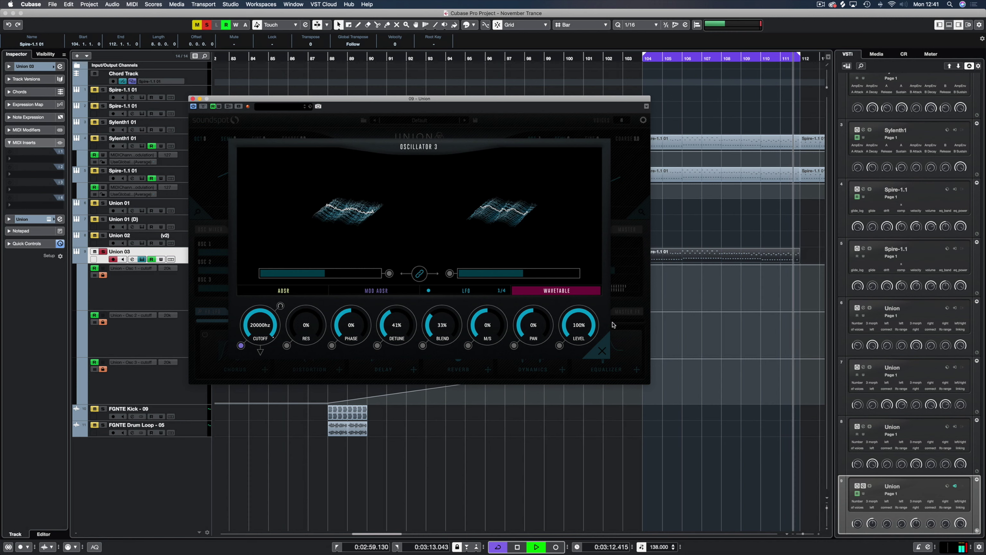
{"action": "left_click", "coordinate": [603, 351]}
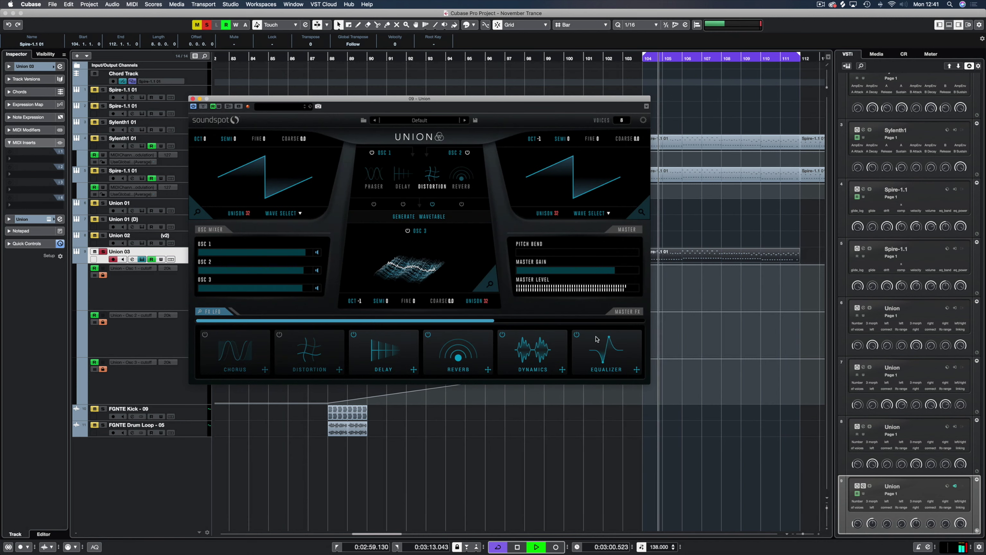
{"action": "key", "text": "space"}
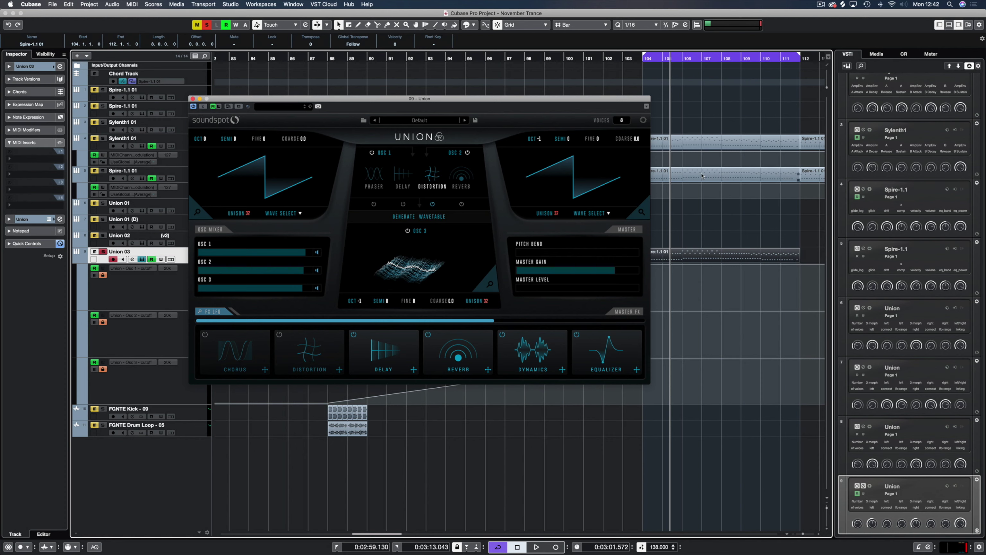
- Close the Union 03 plug-in window and deactivate solo on all tracks
{"action": "left_click_drag", "start_coordinate": [370, 100], "coordinate": [399, 142]}
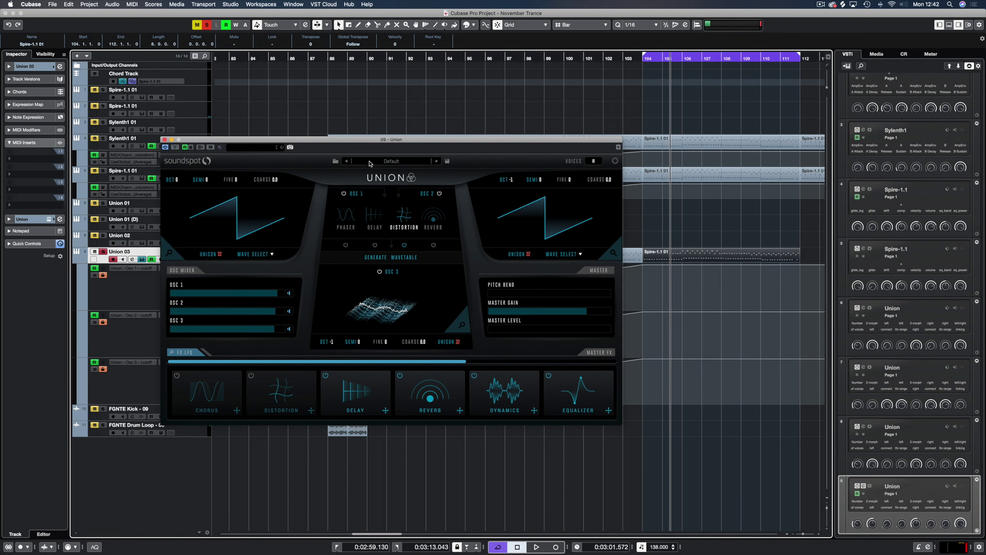
{"action": "left_click", "coordinate": [165, 139]}
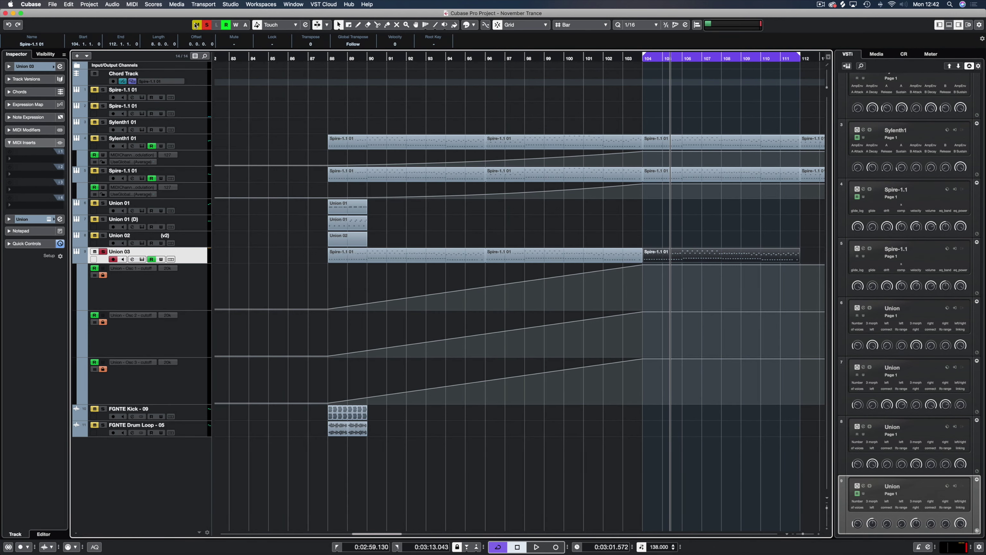
{"action": "left_click", "coordinate": [206, 24]}
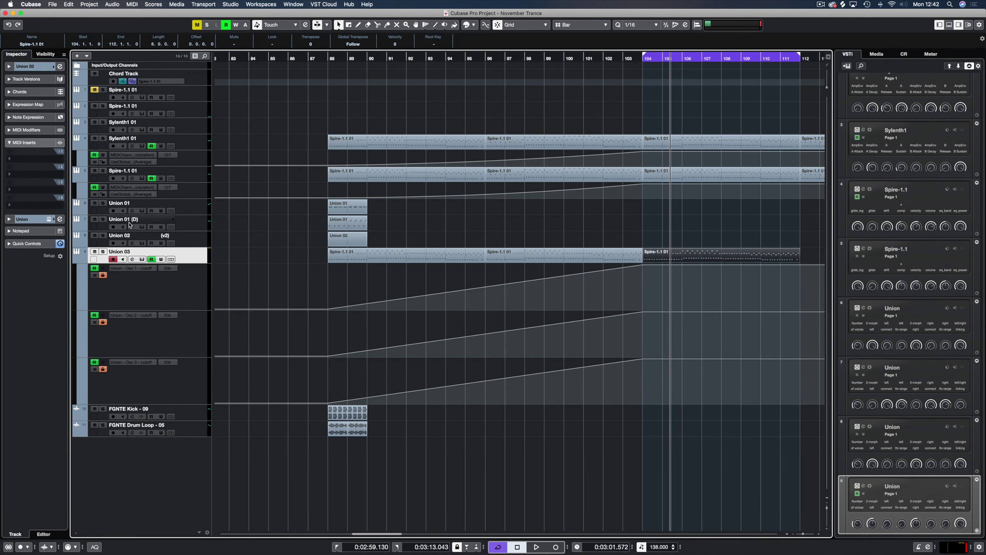
- Open the Union 02 track's instrument and audition its PD_Lushous patch briefly
{"action": "left_click", "coordinate": [196, 212]}
{"action": "left_click", "coordinate": [195, 239]}
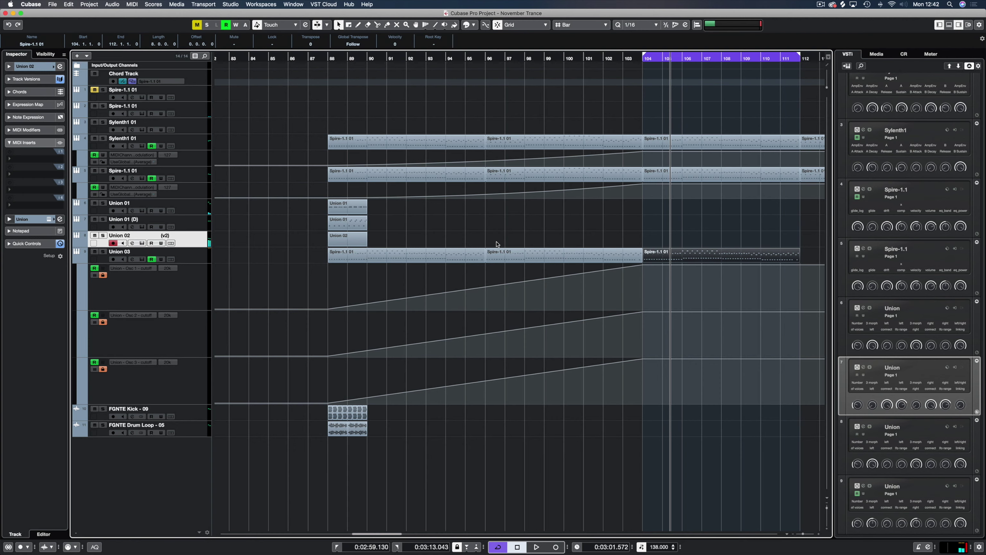
{"action": "left_click", "coordinate": [142, 243]}
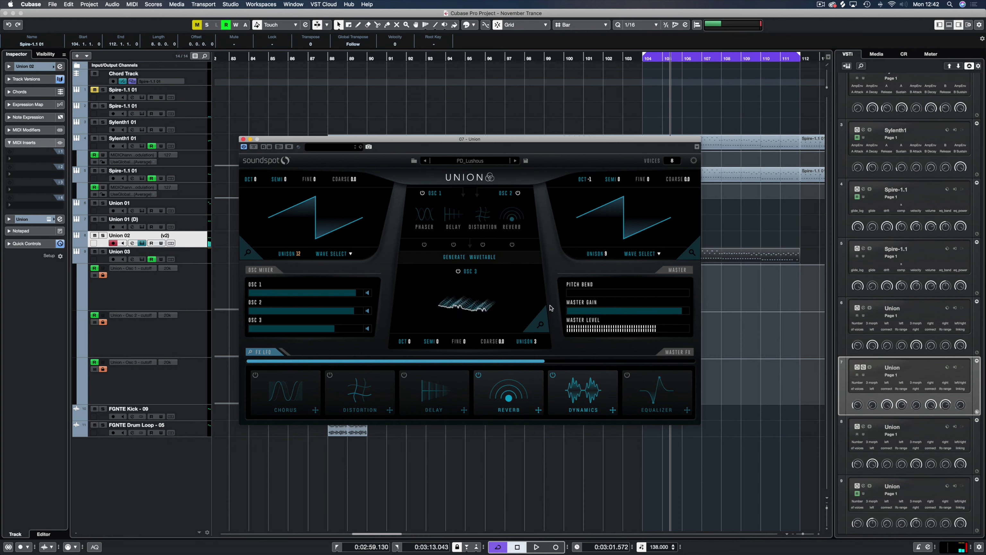
{"action": "key", "text": "space"}
{"action": "key", "text": "space"}
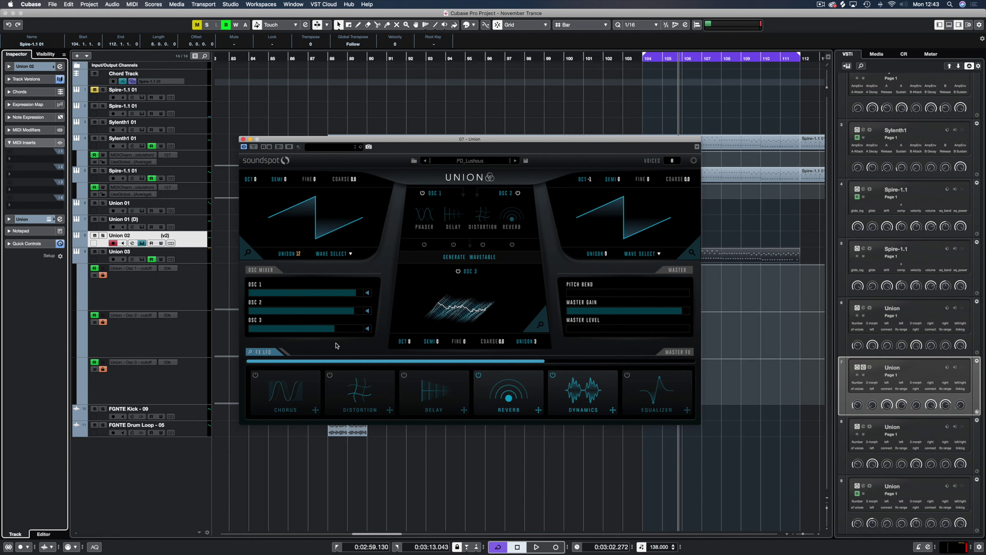
- Assign the ADSR envelope to Oscillator 1's cutoff in the Union 02 patch, and try cutoff settings down to 139 Hz
{"action": "left_click", "coordinate": [249, 253]}
{"action": "left_click", "coordinate": [292, 386]}
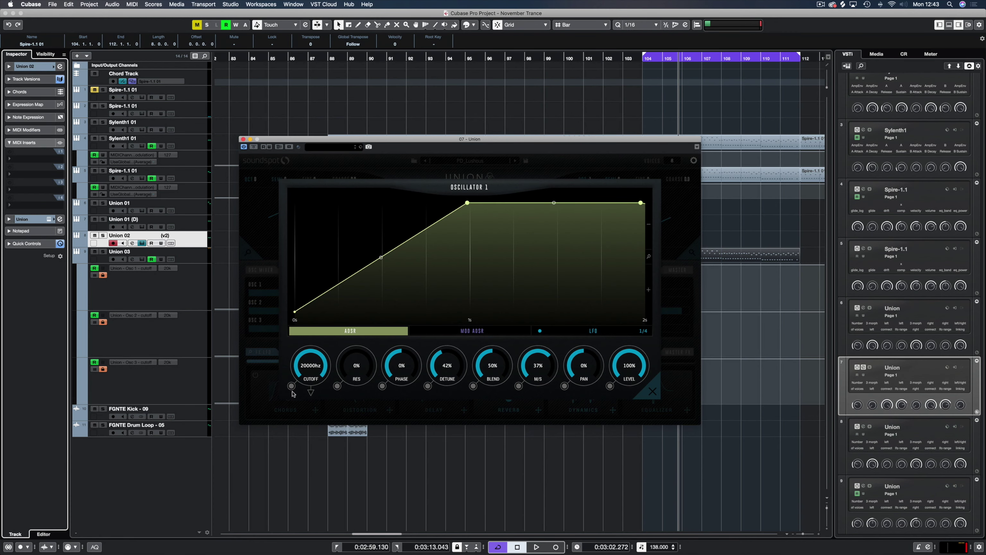
{"action": "left_click_drag", "start_coordinate": [314, 359], "coordinate": [315, 433]}
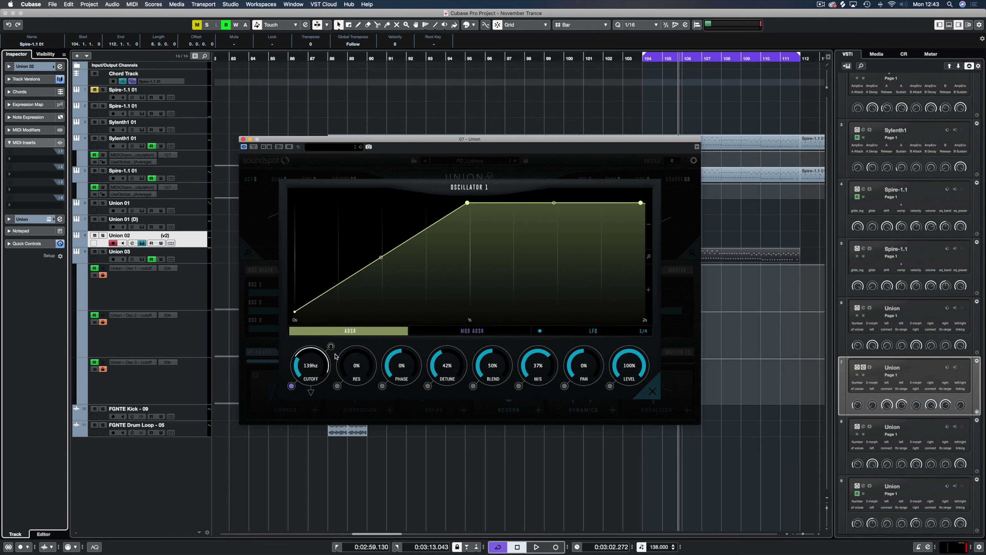
{"action": "left_click_drag", "start_coordinate": [321, 371], "coordinate": [316, 287]}
{"action": "scroll", "coordinate": [324, 373], "scroll_direction": "down", "scroll_amount": 3}
{"action": "left_click_drag", "start_coordinate": [322, 381], "coordinate": [312, 404]}
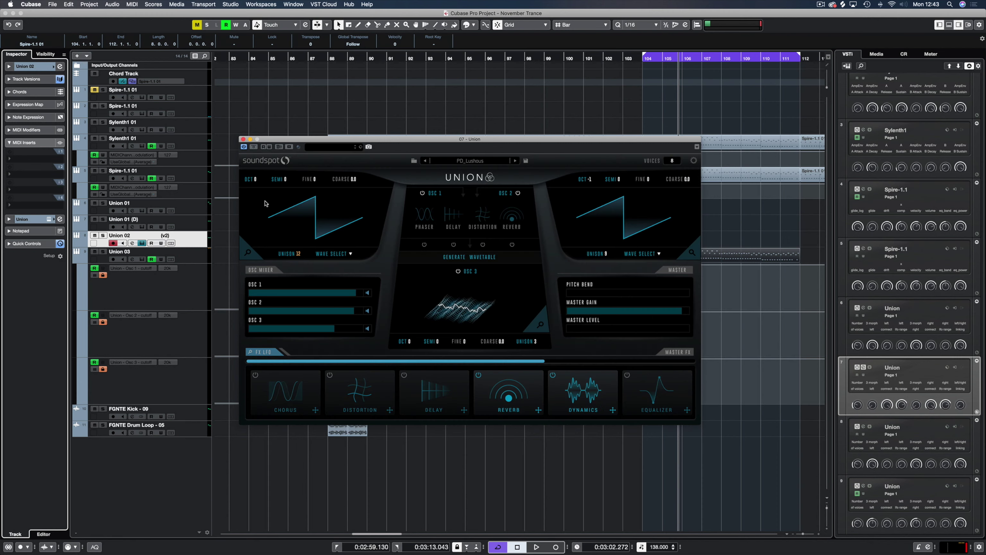
- Close the Union 02 plug-in window and loop the Union 01, Union 01 (D) and Union 02 clips at bars 88 to 90
{"action": "left_click", "coordinate": [268, 200]}
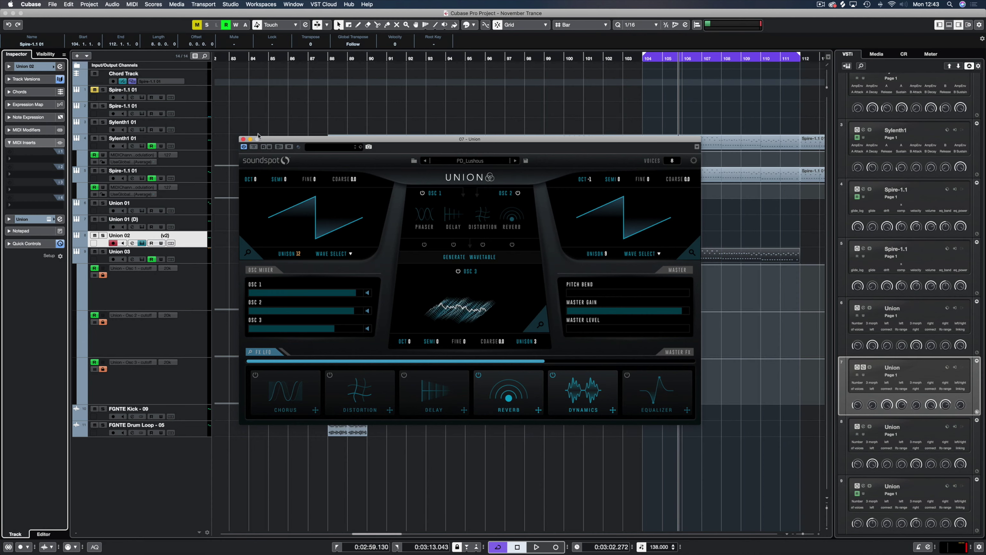
{"action": "left_click", "coordinate": [243, 139]}
{"action": "left_click", "coordinate": [553, 226]}
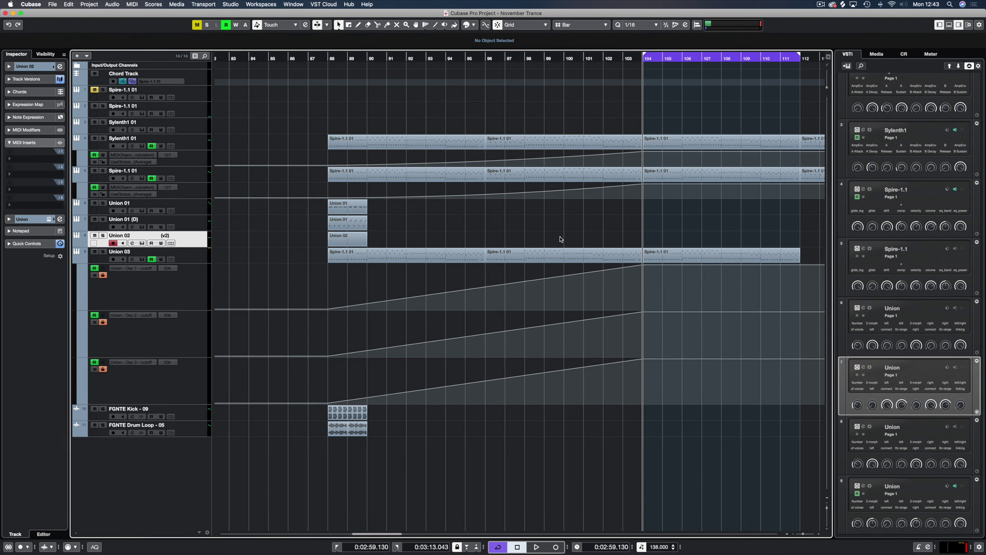
{"action": "key", "text": "KP_1"}
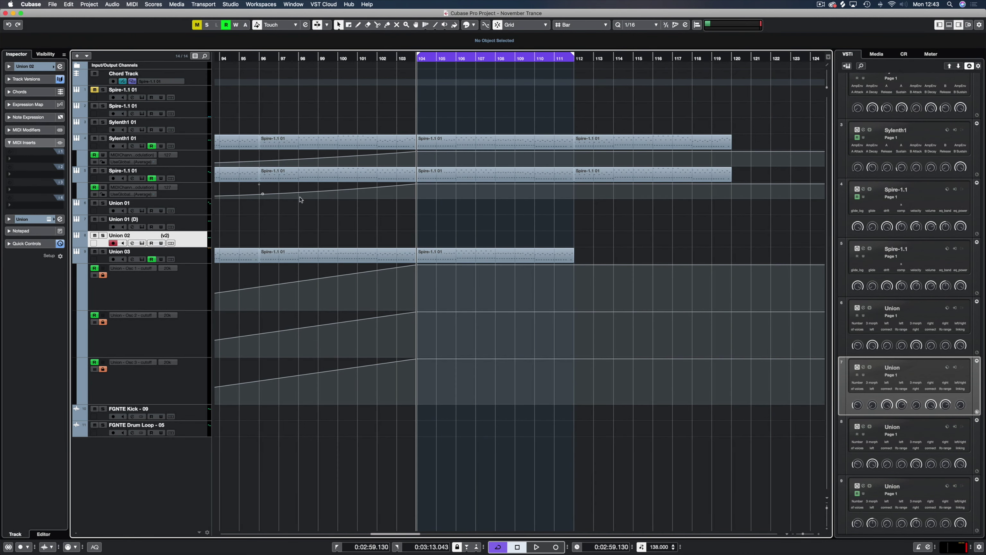
{"action": "key", "text": "g"}
{"action": "key", "text": "g"}
{"action": "key", "text": "g"}
{"action": "key", "text": "g"}
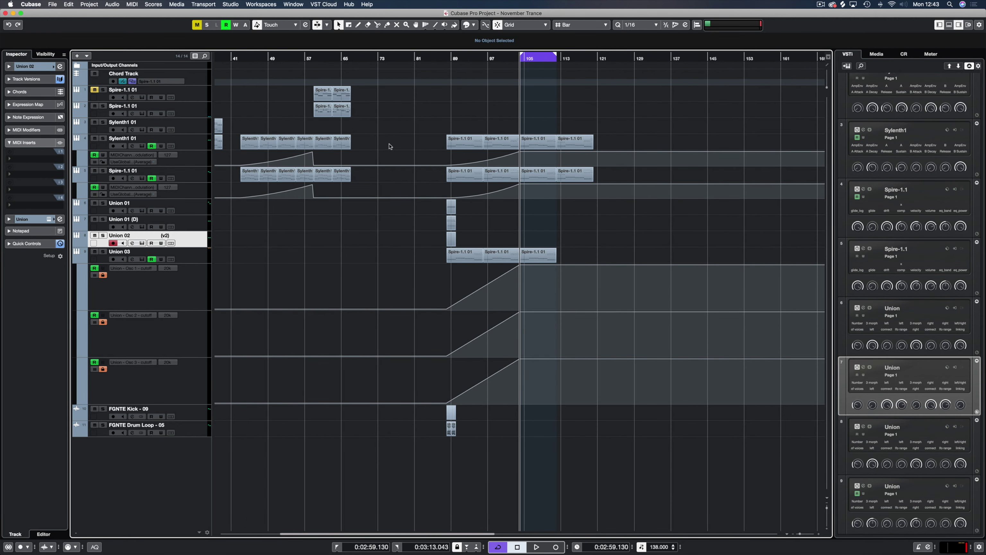
{"action": "left_click_drag", "start_coordinate": [462, 210], "coordinate": [435, 244]}
{"action": "key", "text": "p"}
- Solo Union 01, Union 01 (D), FGNTE Kick - 09 and FGNTE Drum Loop - 05, and start playback
{"action": "left_click", "coordinate": [103, 203]}
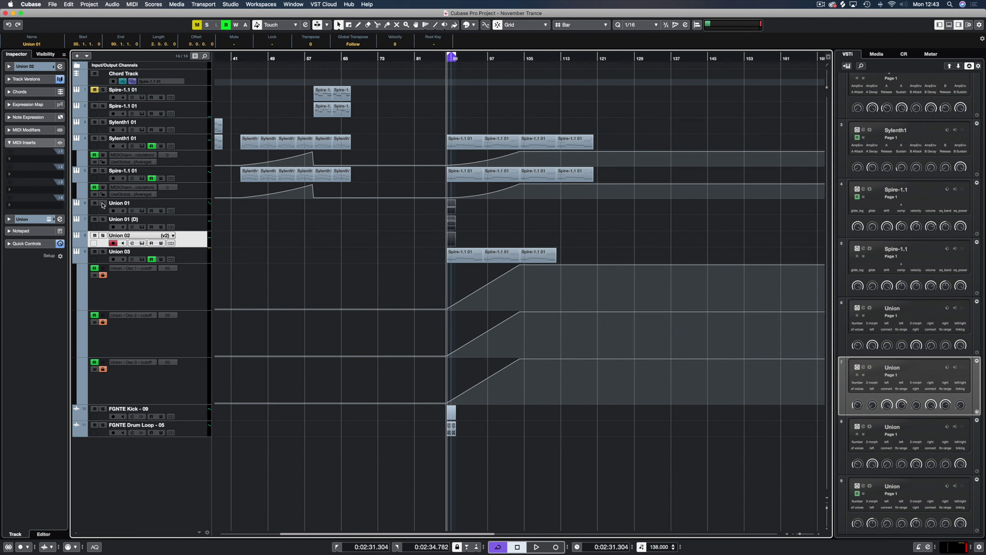
{"action": "left_click", "coordinate": [102, 226]}
{"action": "left_click", "coordinate": [103, 219]}
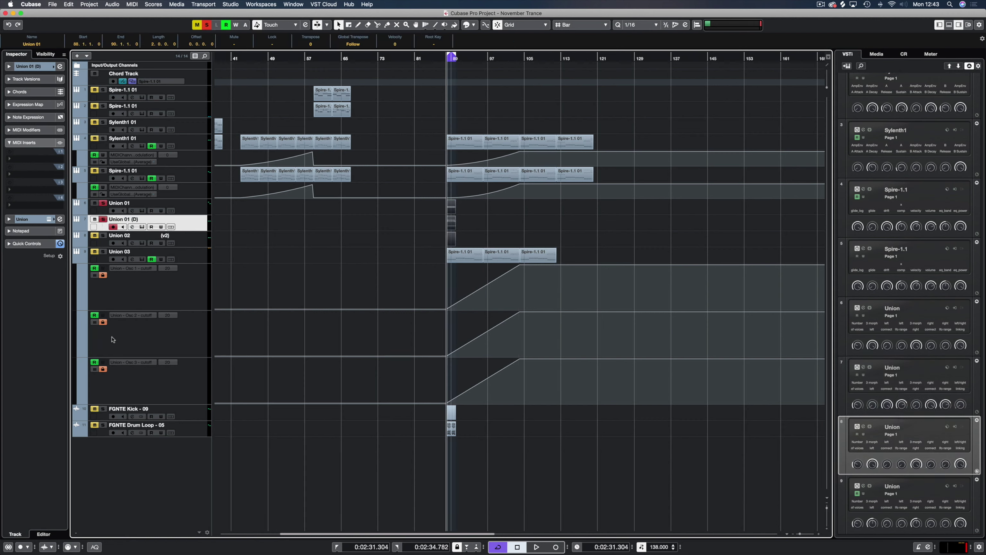
{"action": "left_click", "coordinate": [103, 409]}
{"action": "left_click", "coordinate": [103, 425]}
{"action": "key", "text": "space"}
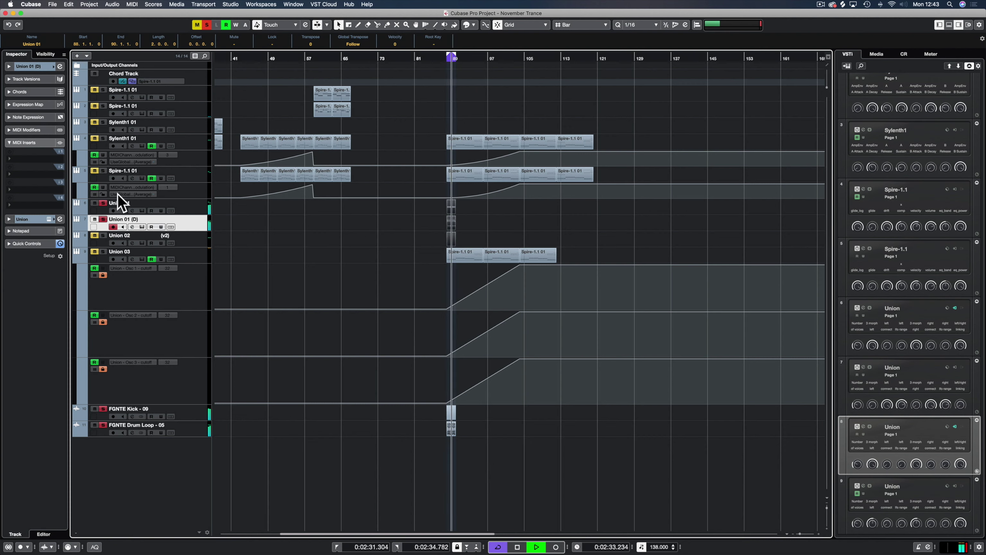
- Unsolo the kick and drum loop, compare playback with Union 01's solo off and on, and stop playback
{"action": "left_click", "coordinate": [103, 410]}
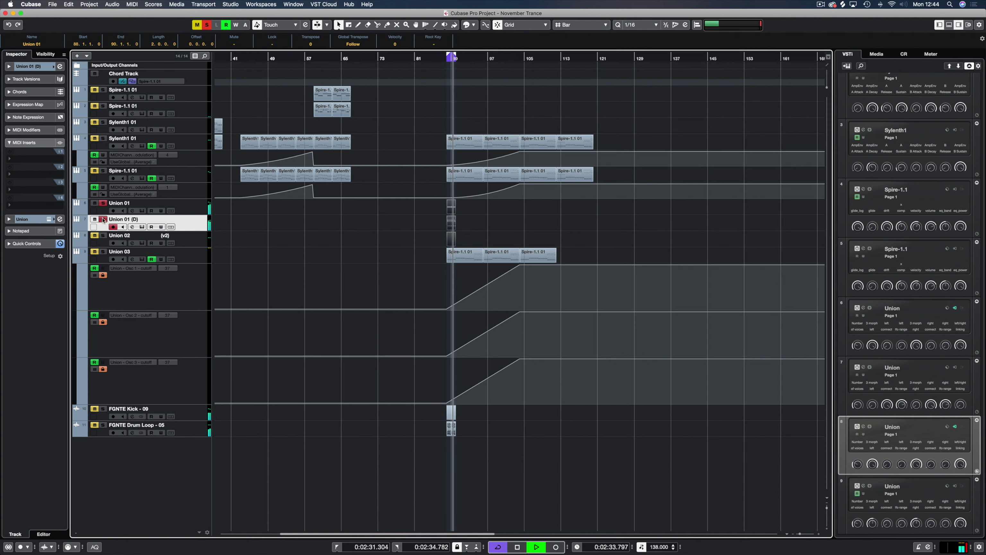
{"action": "left_click", "coordinate": [103, 204]}
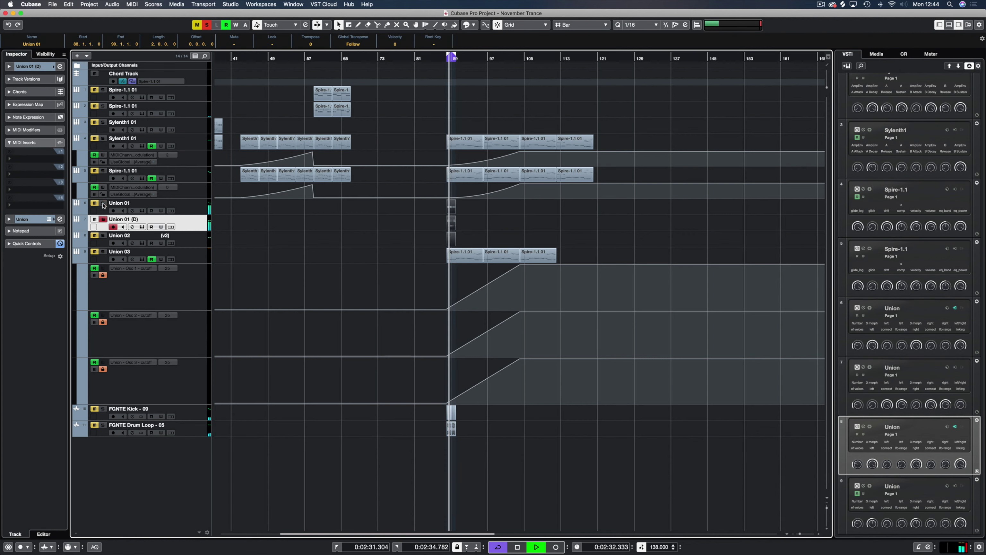
{"action": "left_click", "coordinate": [104, 205]}
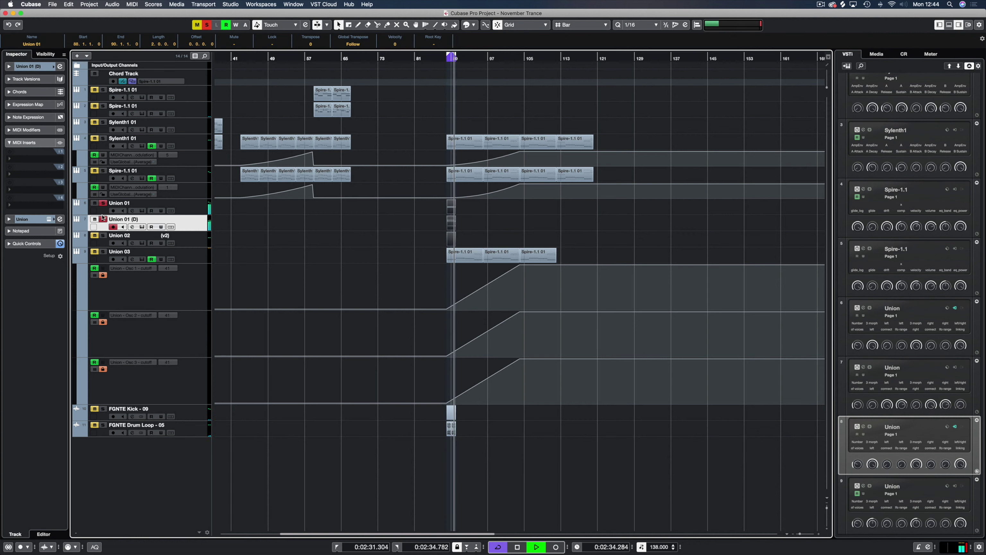
{"action": "key", "text": "space"}
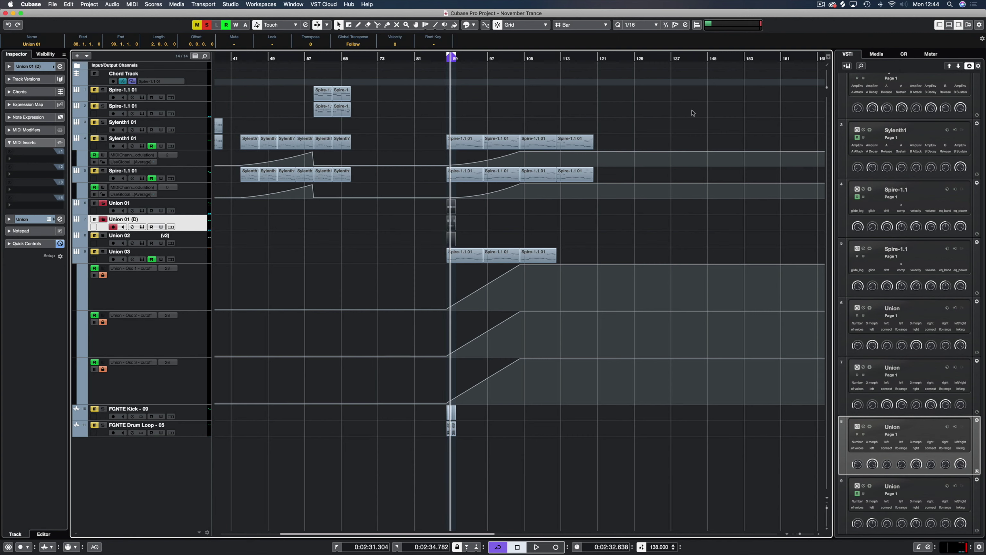
- Deselect the clips and go through the Union 01, Union 01 (D) and Union 02 tracks one after another
{"action": "left_click", "coordinate": [509, 221]}
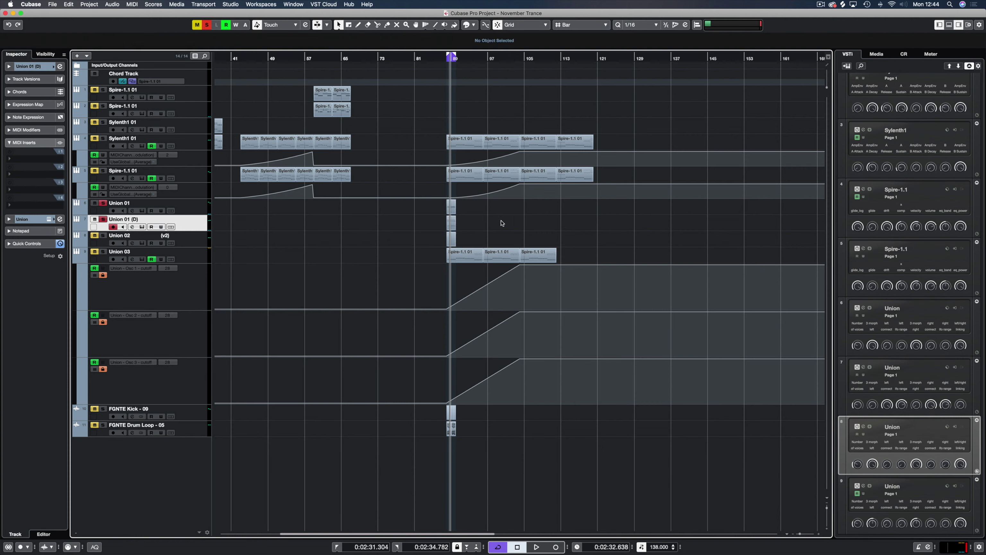
{"action": "left_click", "coordinate": [181, 207]}
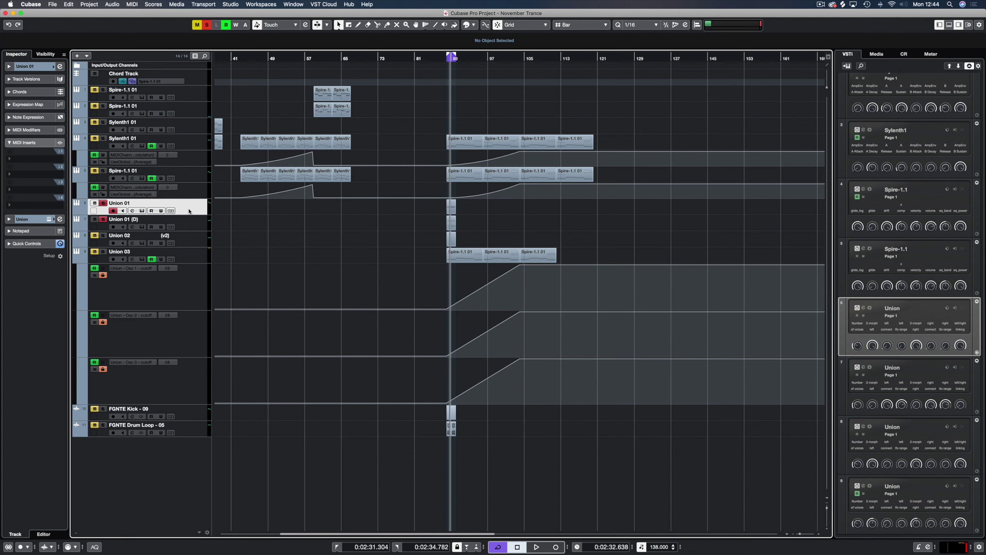
{"action": "left_click", "coordinate": [195, 223]}
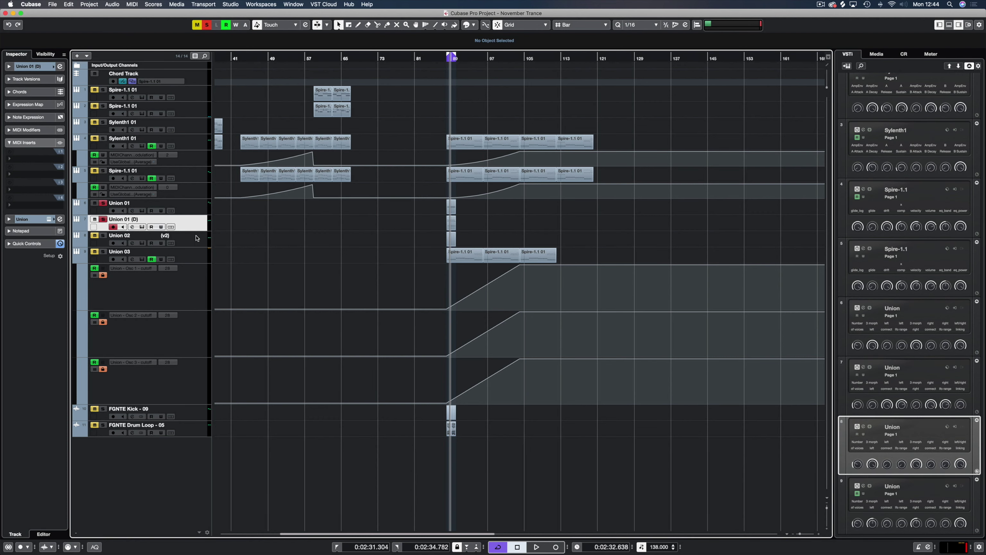
{"action": "left_click", "coordinate": [195, 238]}
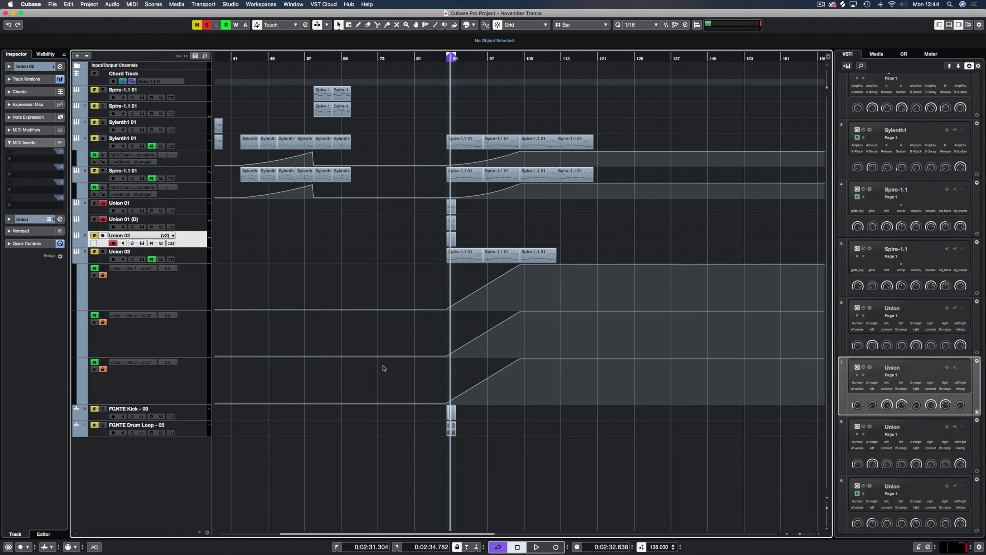
- Examine the looped Union clips at bars 88 to 90 up close and in the context of the wider arrangement
{"action": "key", "text": "h"}
{"action": "key", "text": "h"}
{"action": "key", "text": "h"}
{"action": "key", "text": "h"}
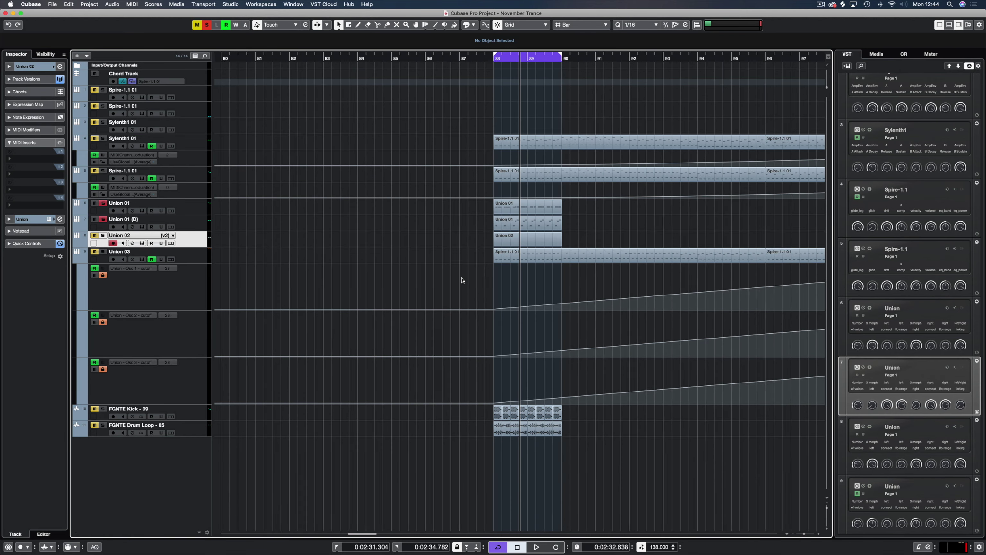
{"action": "key", "text": "g"}
{"action": "key", "text": "g"}
{"action": "key", "text": "g"}
{"action": "key", "text": "g"}
{"action": "key", "text": "g"}
{"action": "key", "text": "g"}
{"action": "key", "text": "g"}
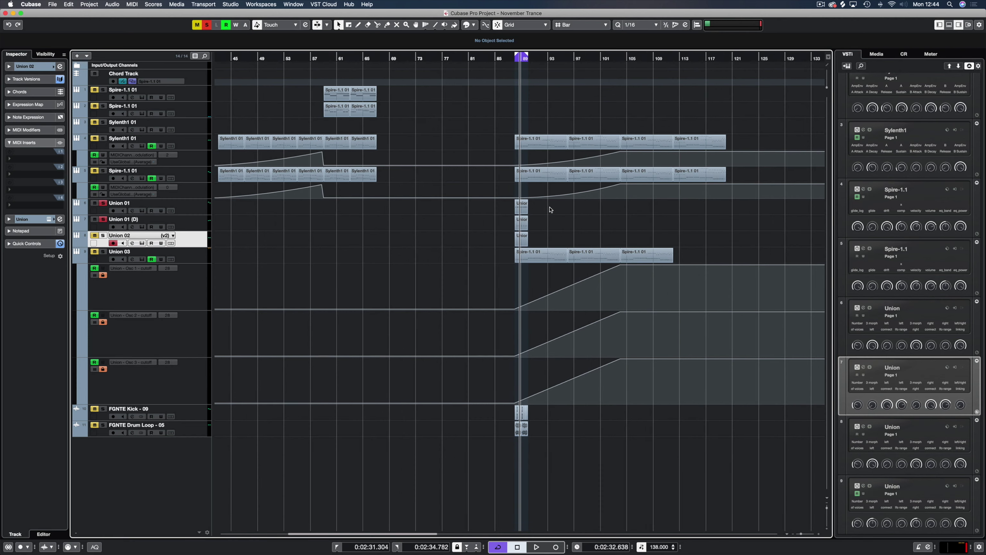